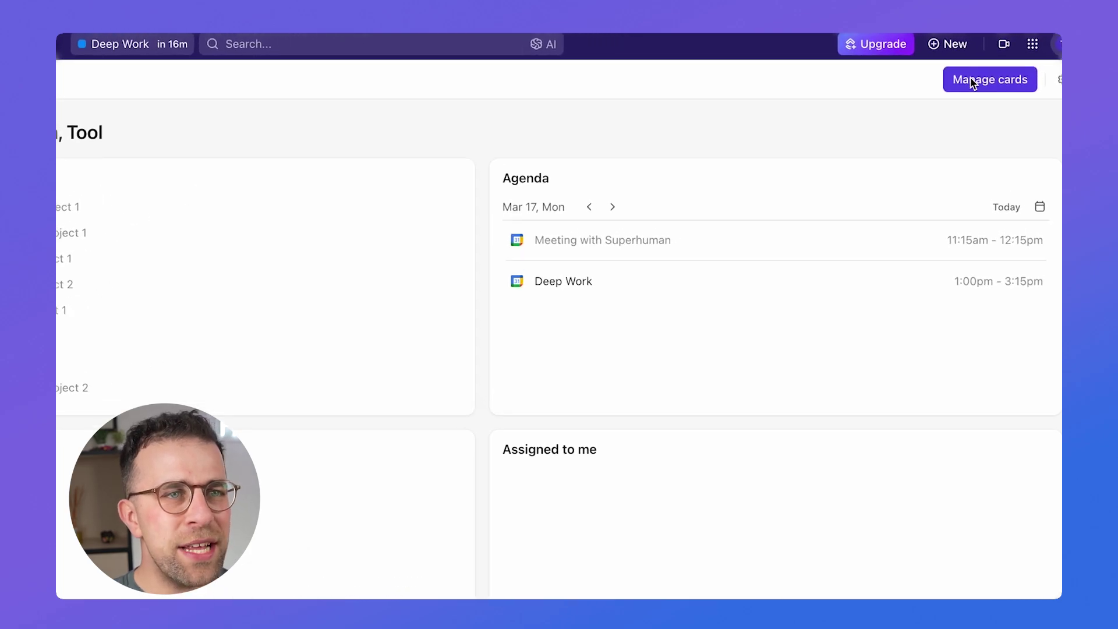
Review the cards available for the home page and try moving the Agenda card below Recents and back
left_click(971, 82)
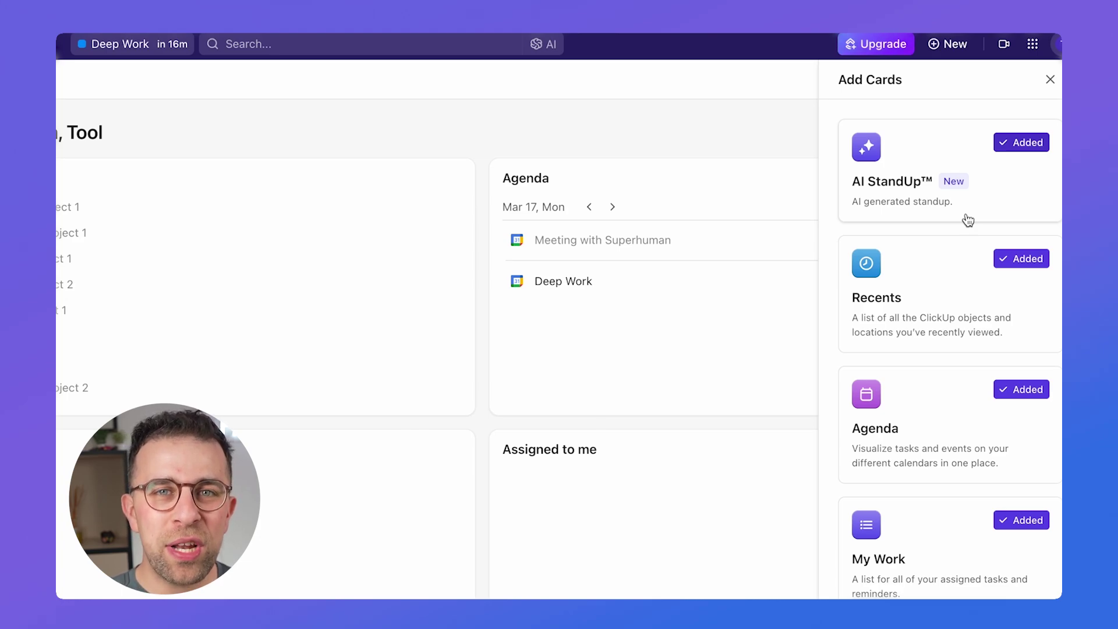
left_click(1050, 80)
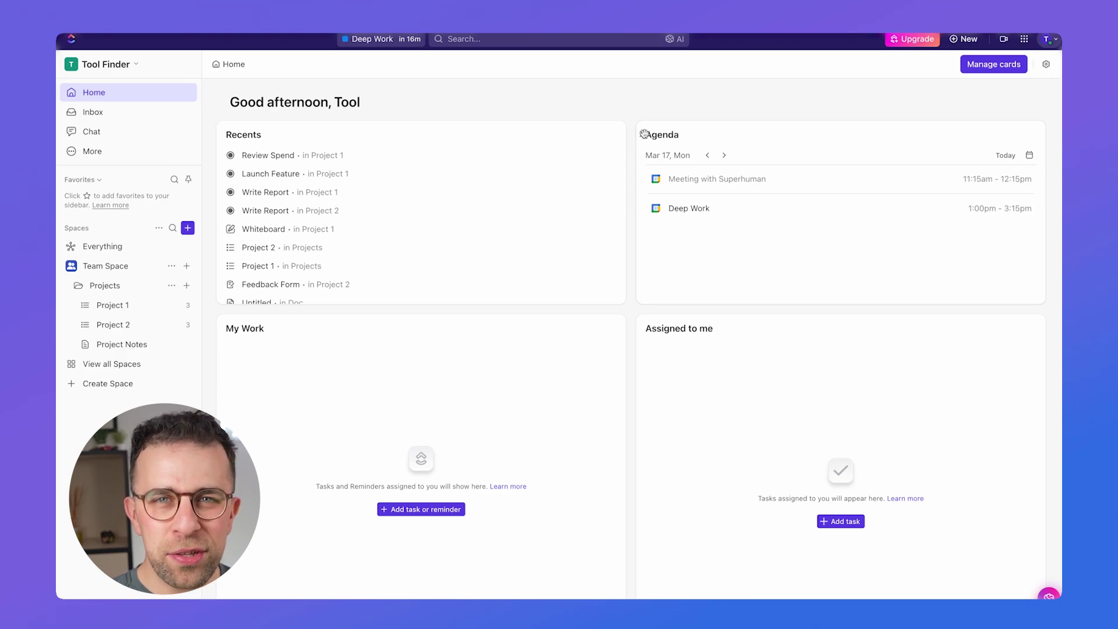
left_click_drag(644, 133, 401, 338)
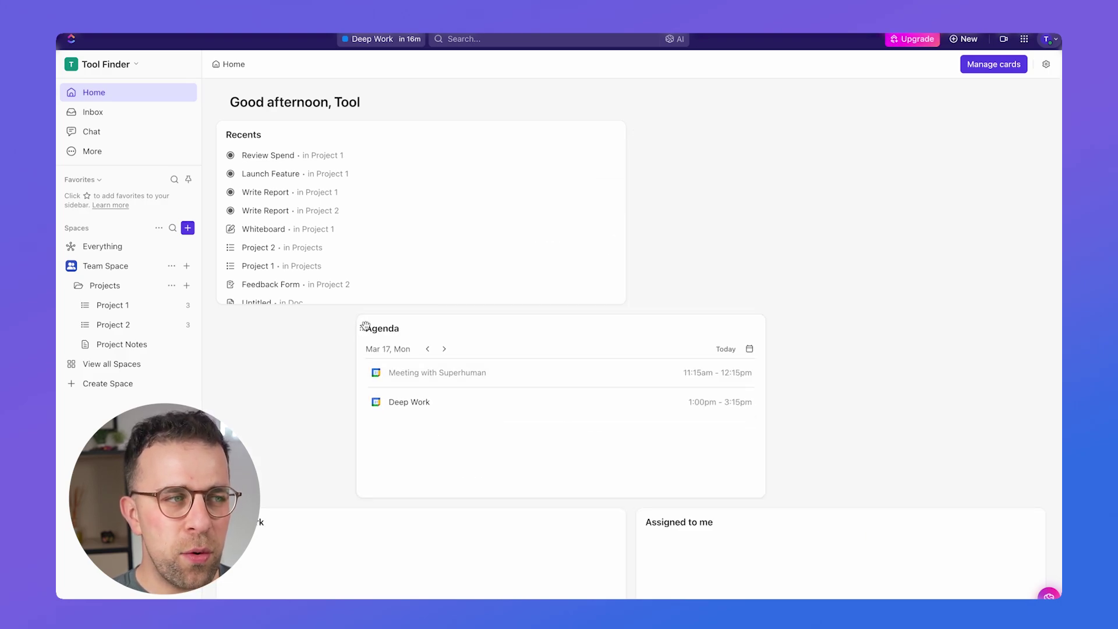
left_click_drag(365, 326, 687, 136)
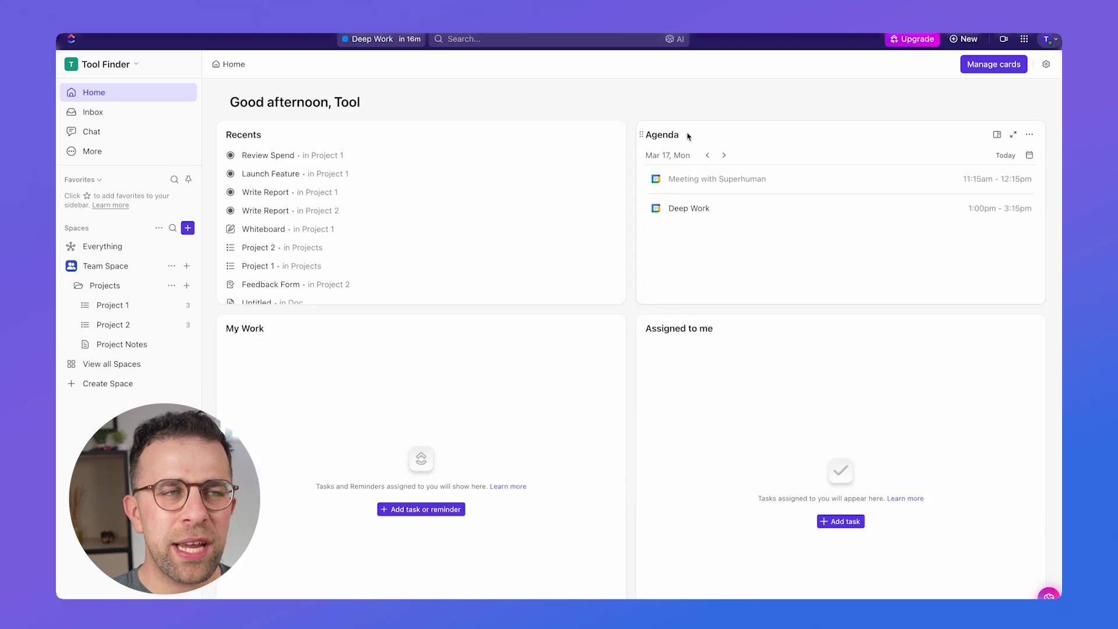
Move the AI StandUp card to the top of the home page and write a standup summary with it
scroll(654, 257, "down", 6)
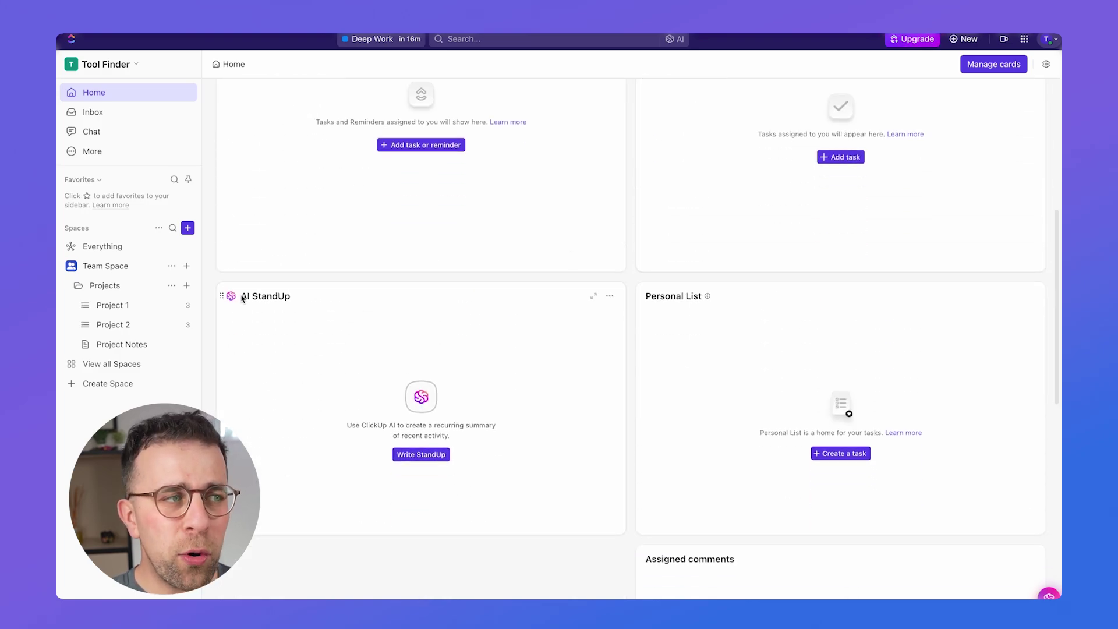
left_click_drag(221, 294, 575, 148)
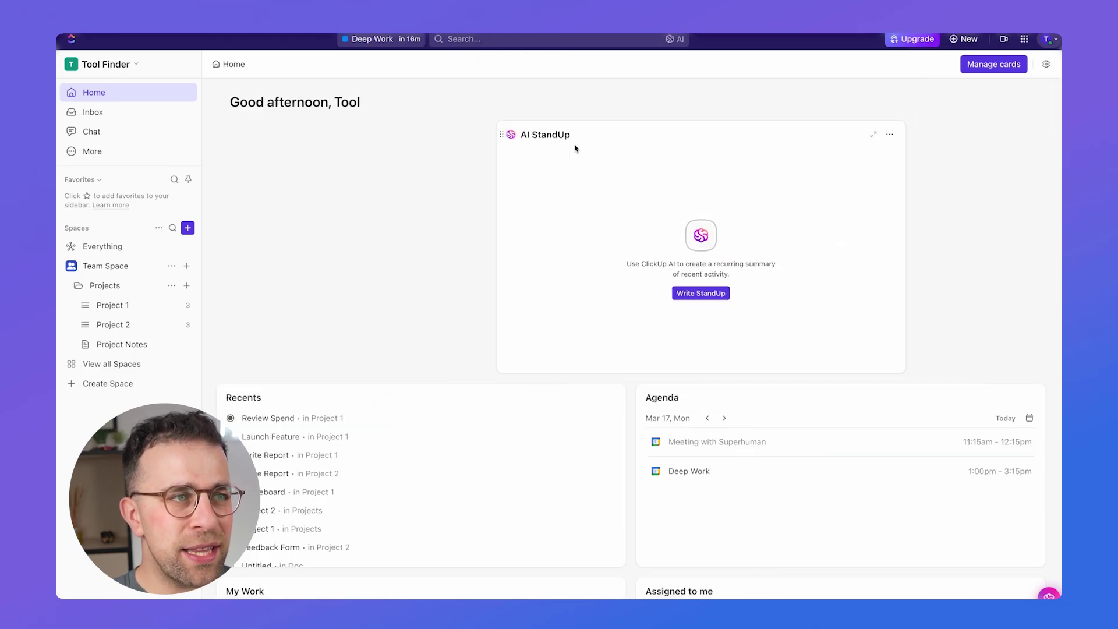
left_click(690, 294)
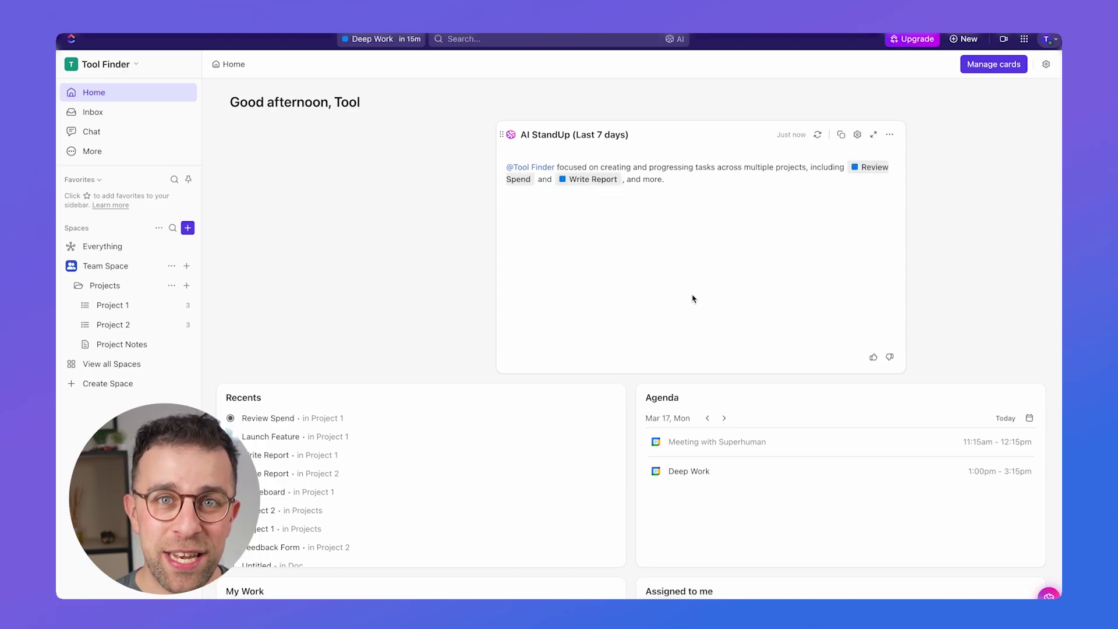
Look through the remaining home page cards, from Recents and Agenda down to LineUp and Reminders
scroll(693, 298, "down", 3)
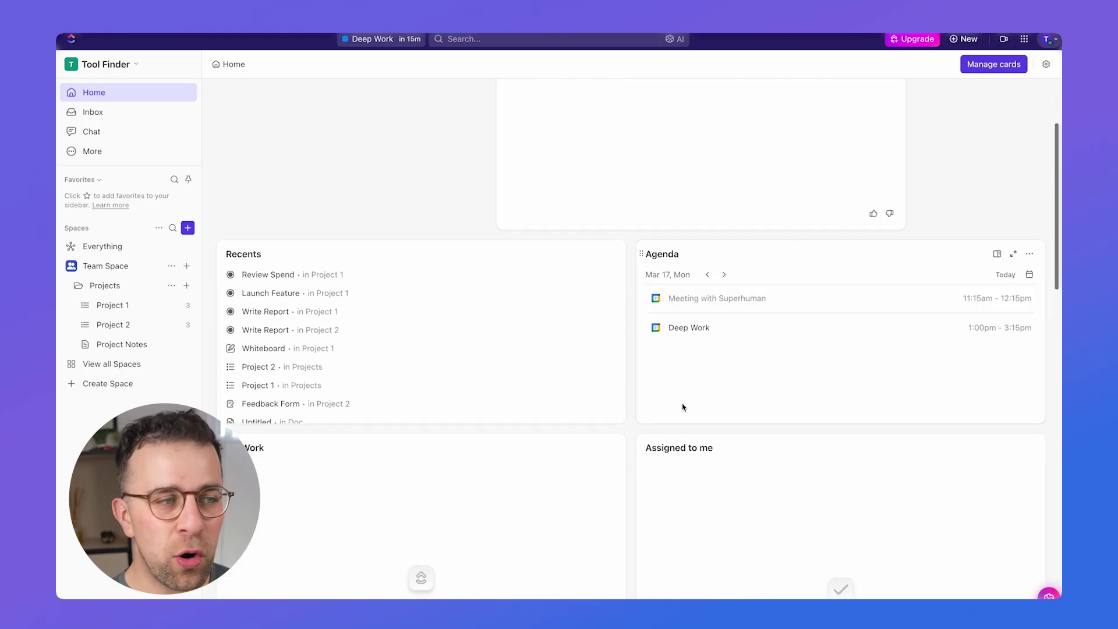
scroll(684, 408, "down", 5)
scroll(780, 317, "down", 10)
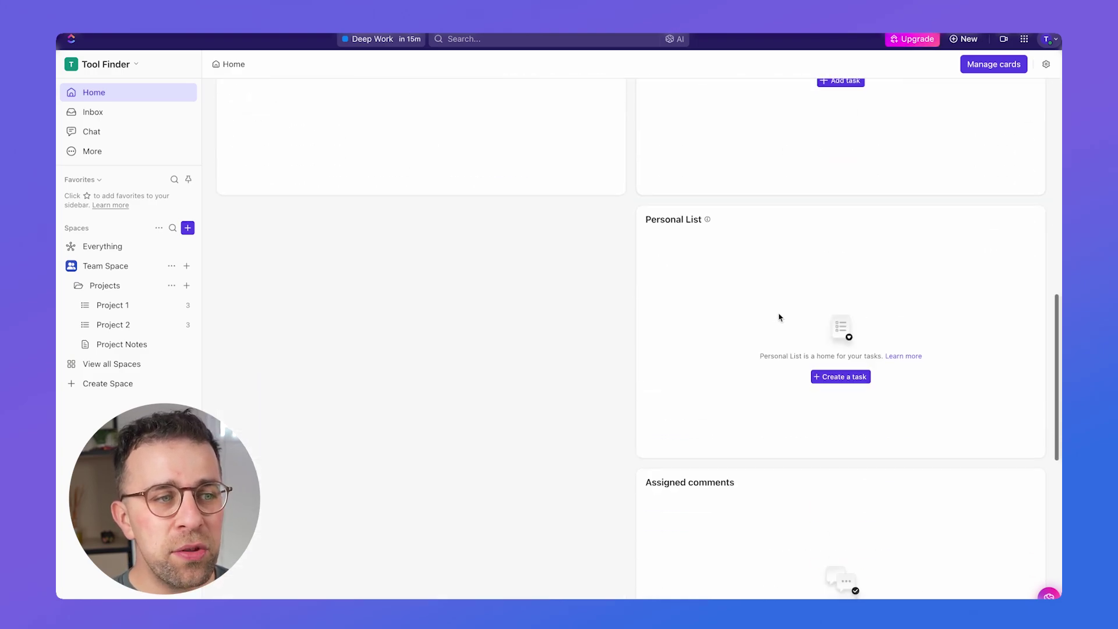
scroll(780, 318, "down", 3)
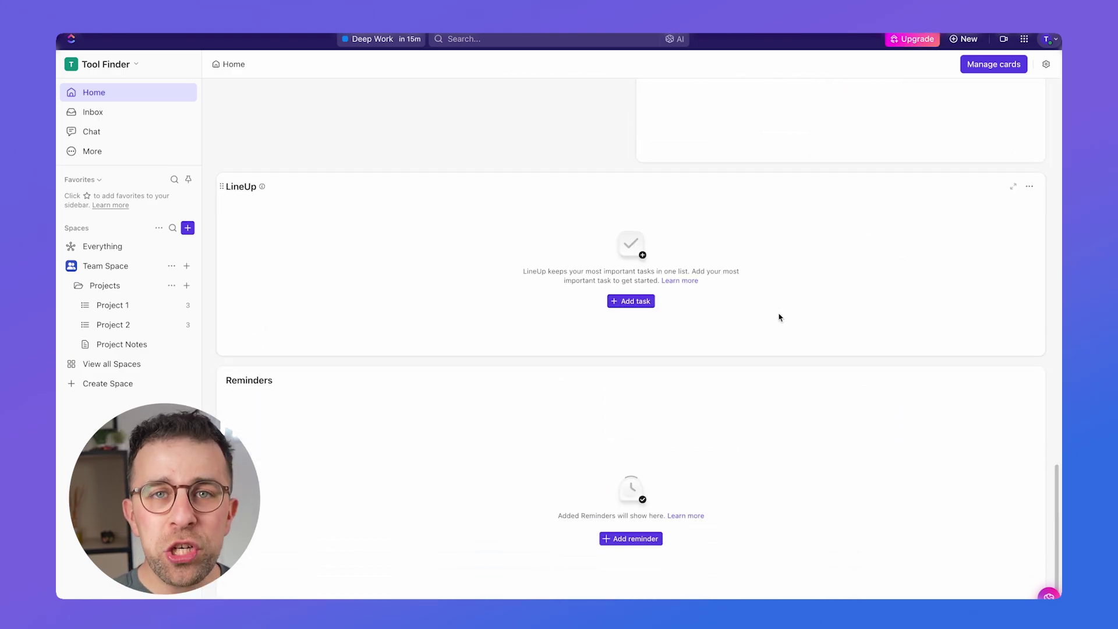
scroll(780, 317, "up", 20)
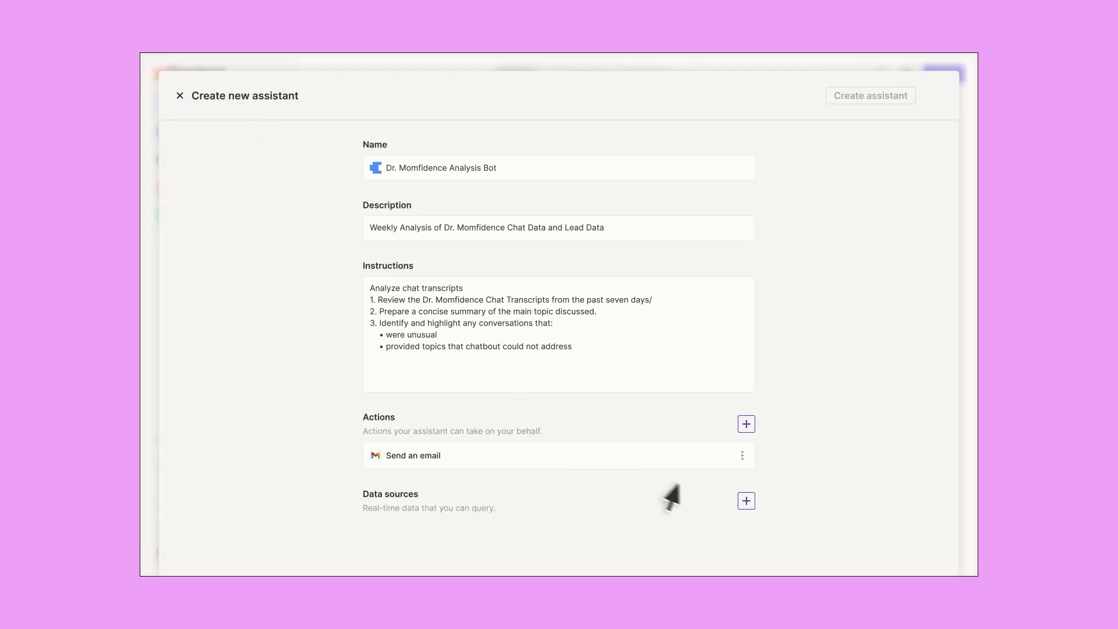
Start adding a data source to the new assistant, and insert the Project Management data plus "and" into the agent's overdue-tasks prompt, ready for an action
left_click(746, 506)
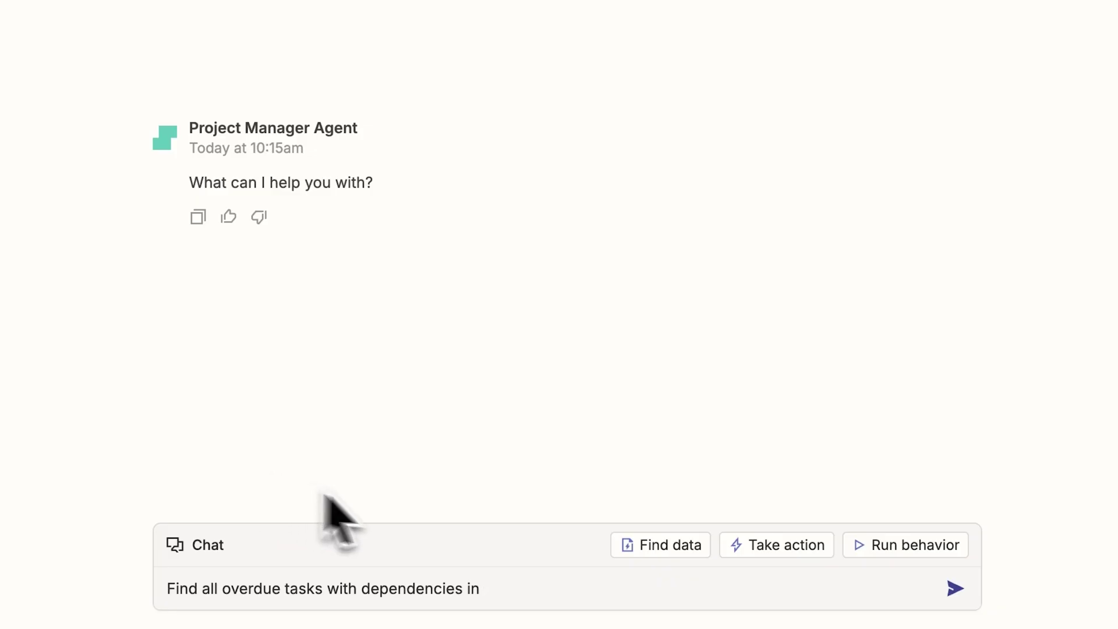
left_click(640, 543)
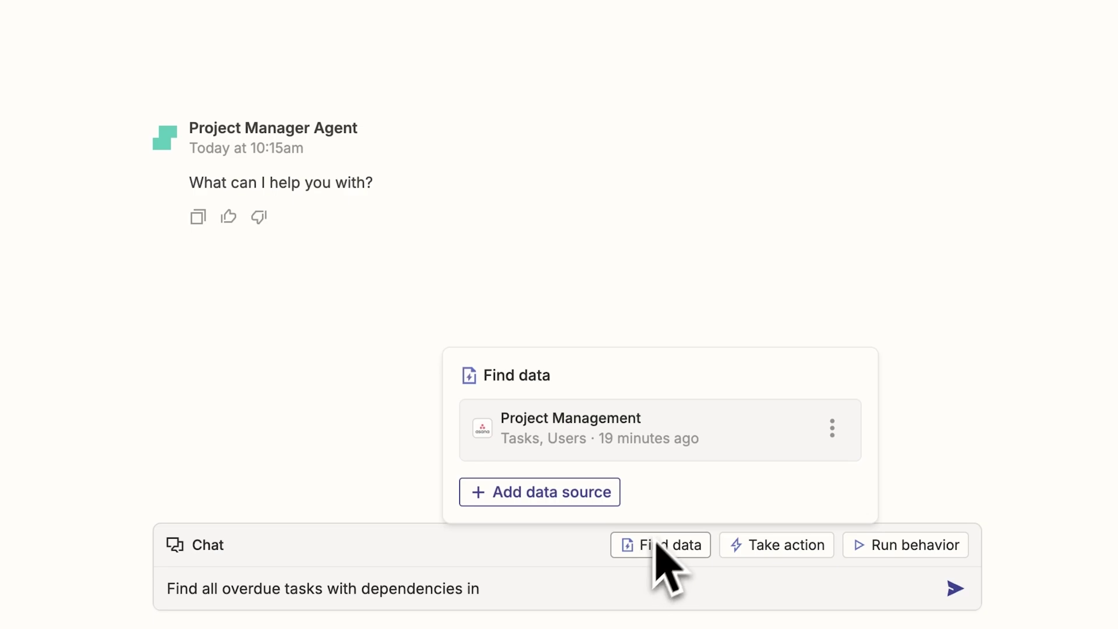
left_click(721, 442)
type("and")
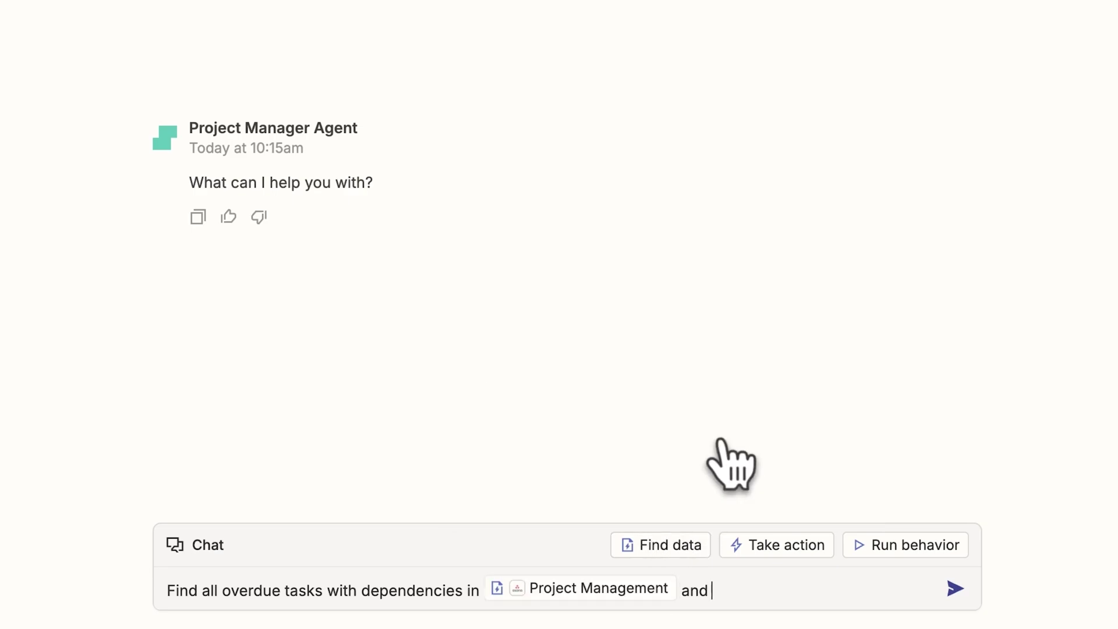
left_click(783, 544)
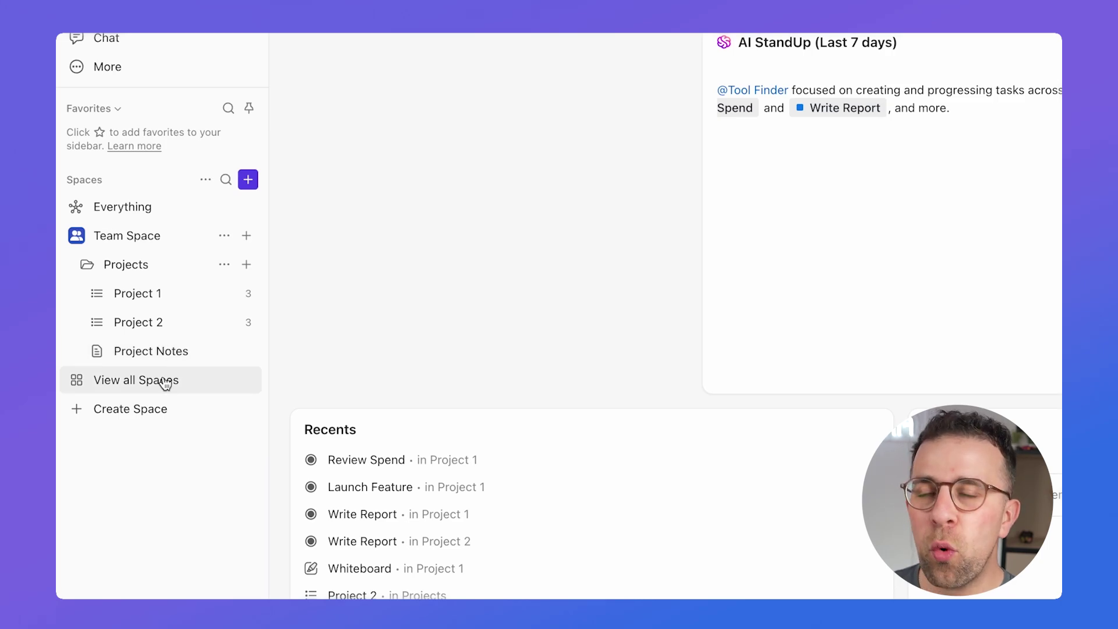
View the options for creating a Space and leave without creating one
left_click(142, 408)
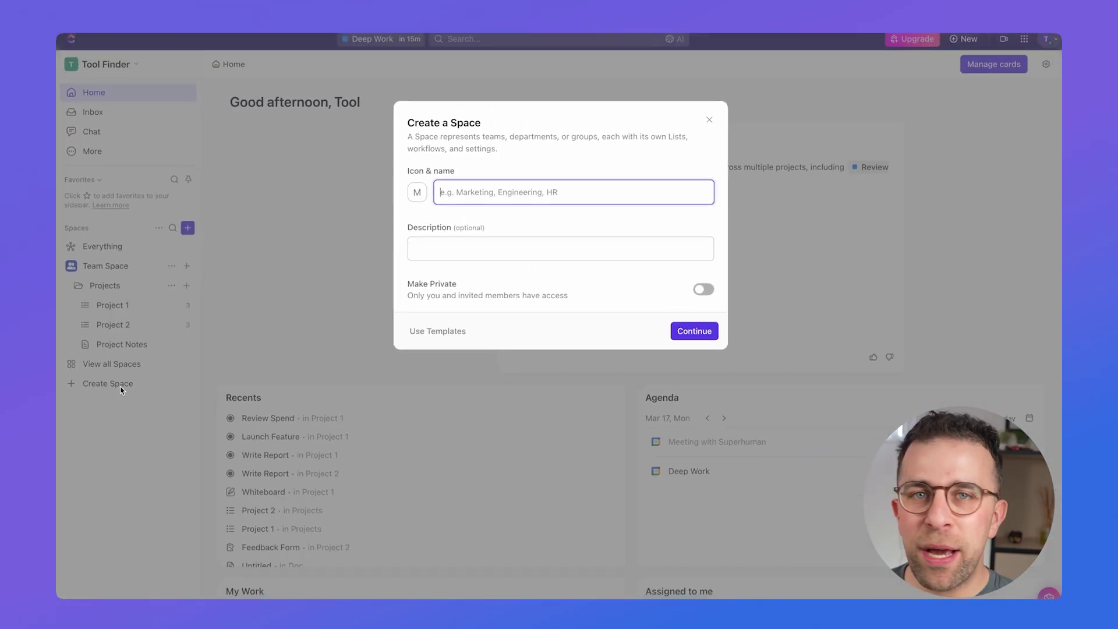
left_click(710, 119)
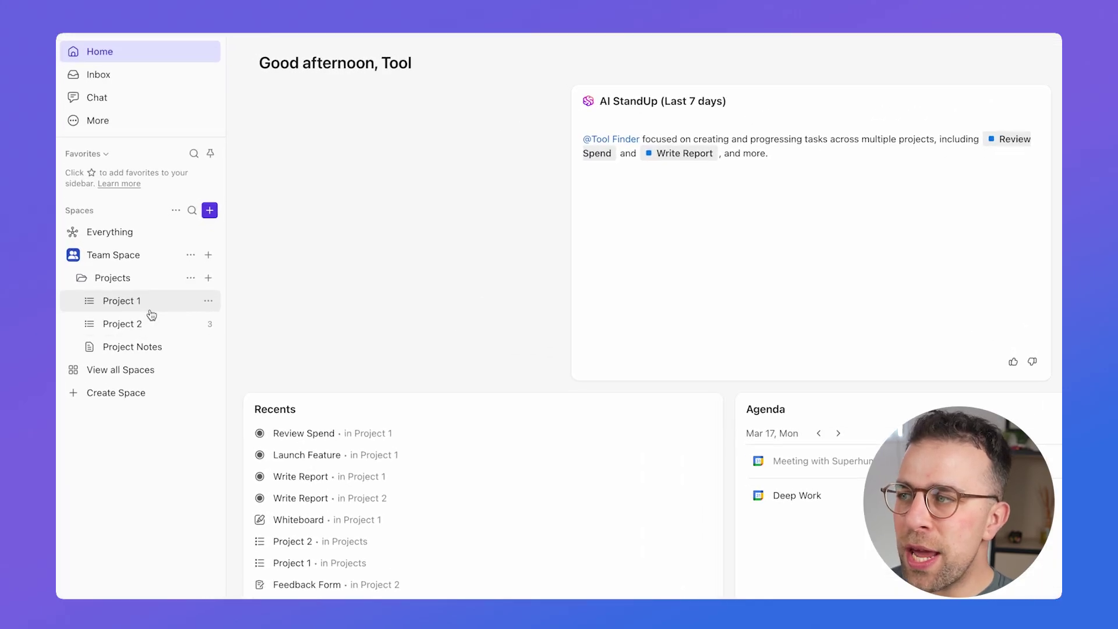
Open the Write Report task from Project 1's Board view and examine its activity, relationship options and properties
left_click(149, 309)
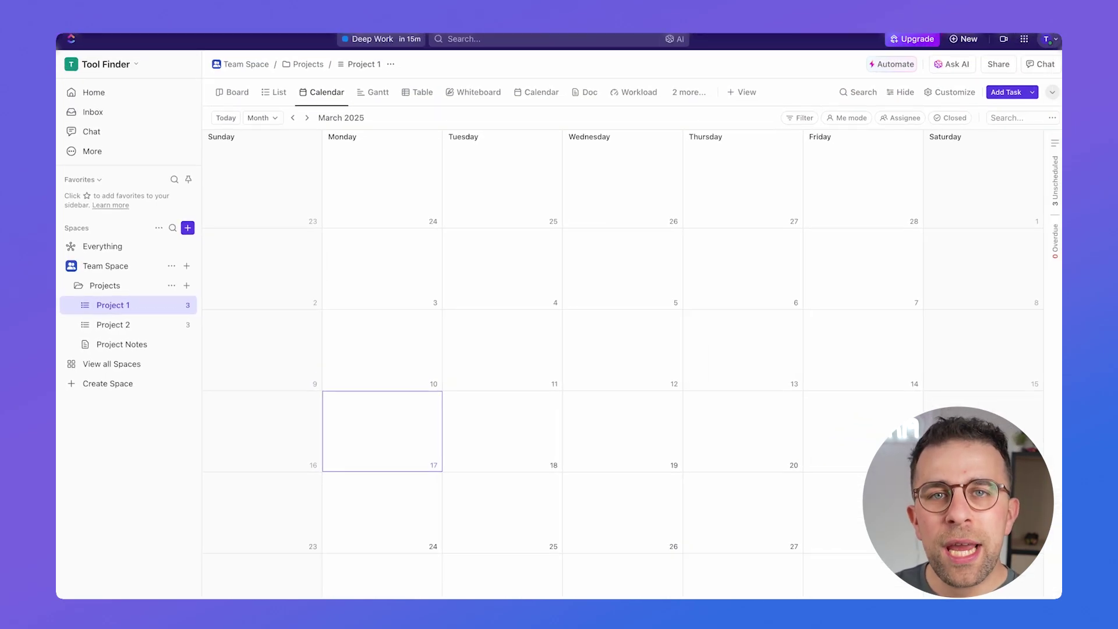
left_click(244, 94)
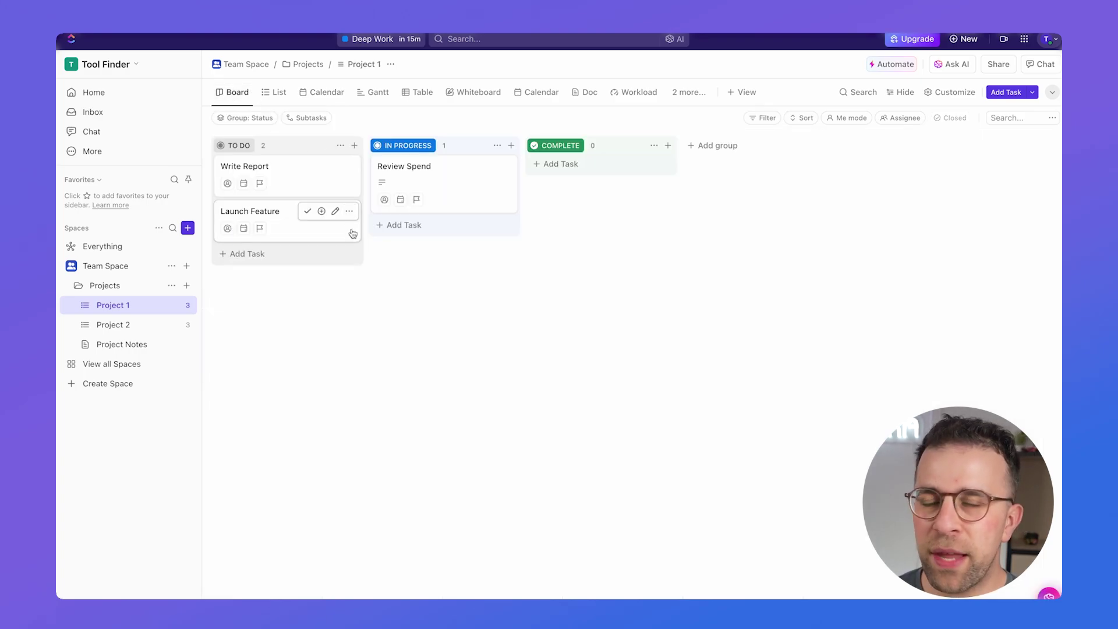
left_click(290, 166)
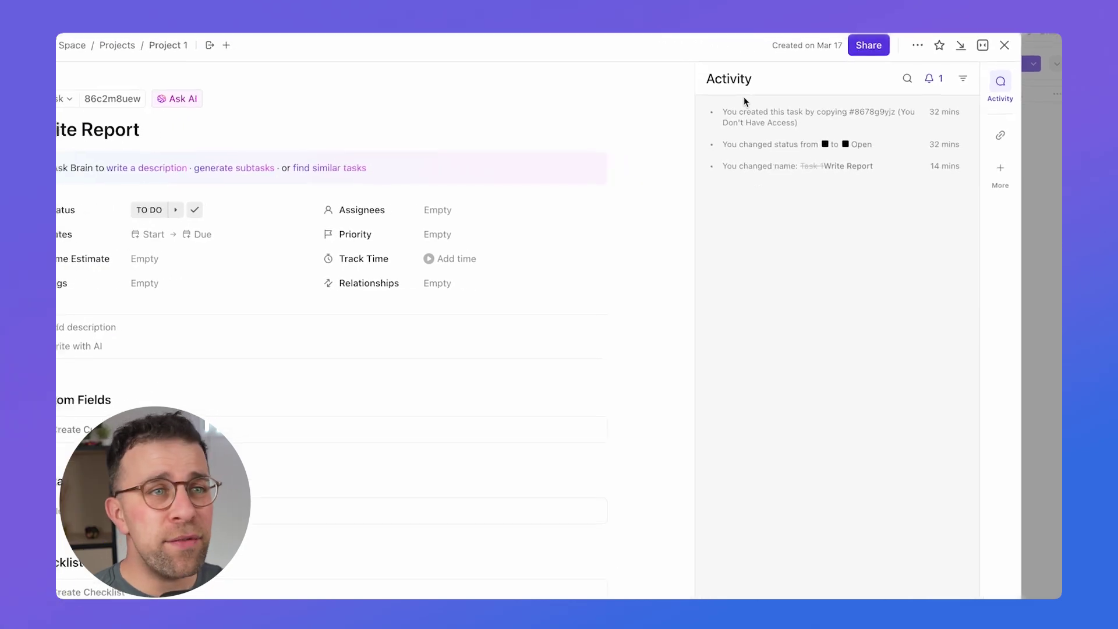
left_click(1000, 169)
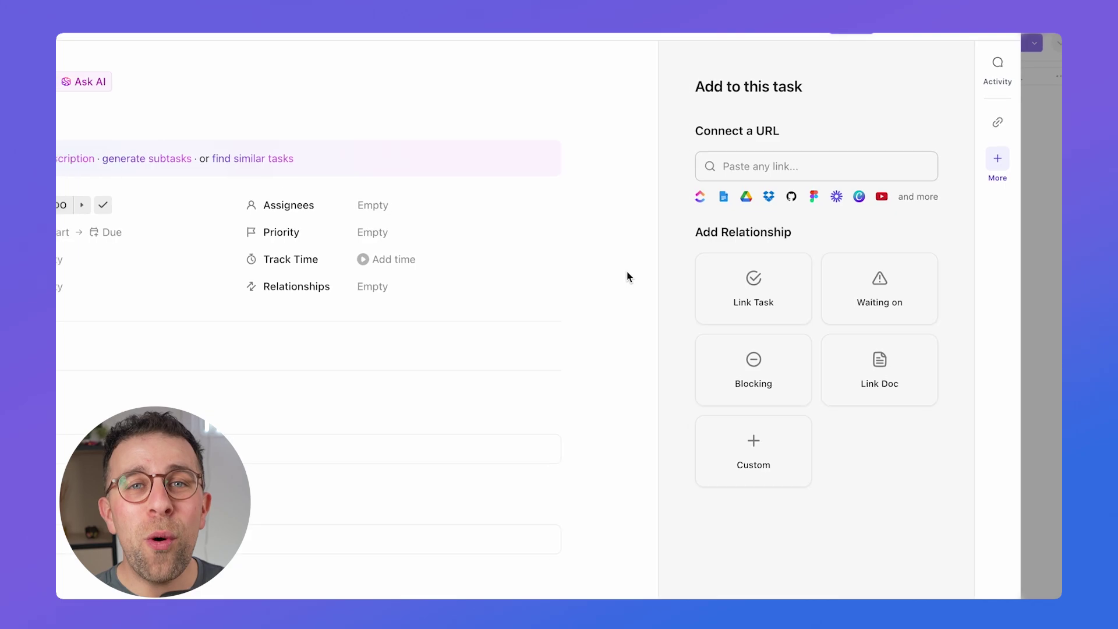
scroll(449, 341, "down", 3)
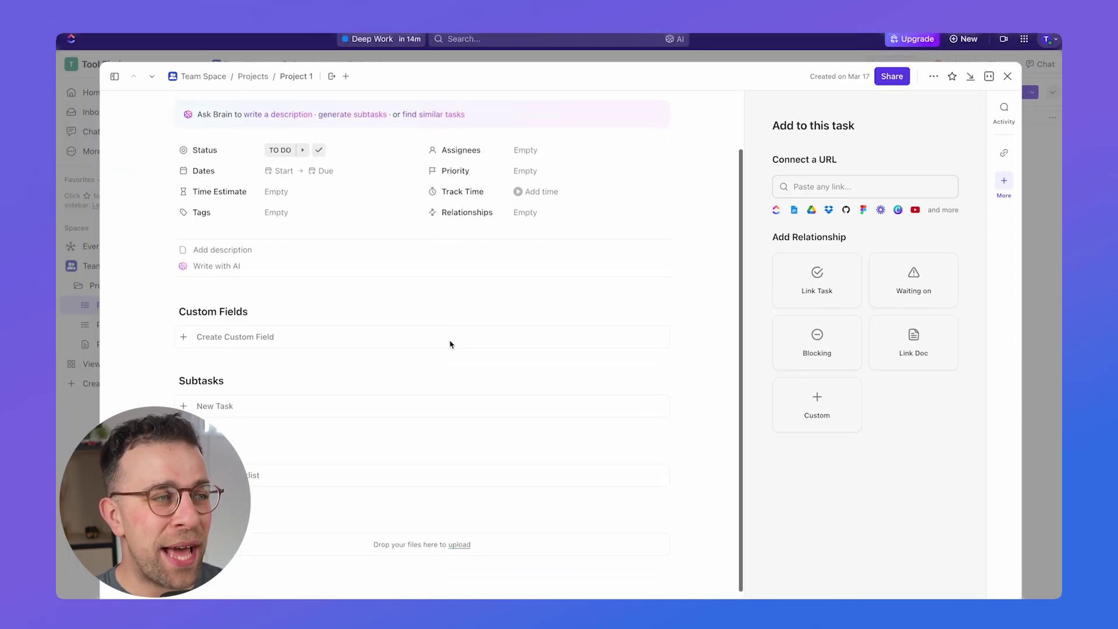
scroll(266, 214, "up", 3)
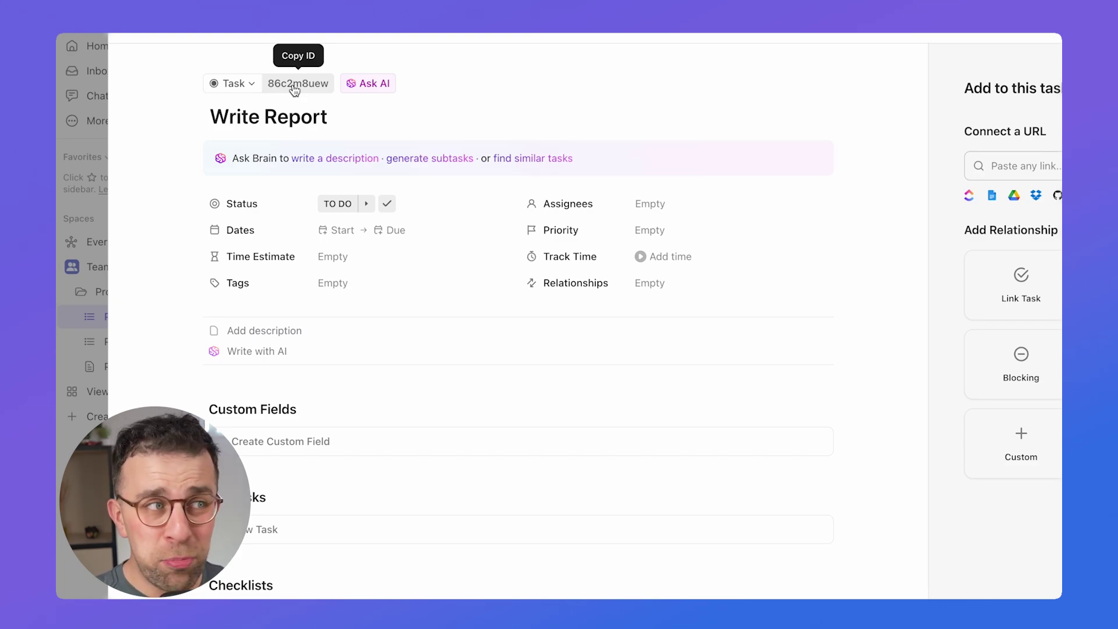
mouse_move(344, 306)
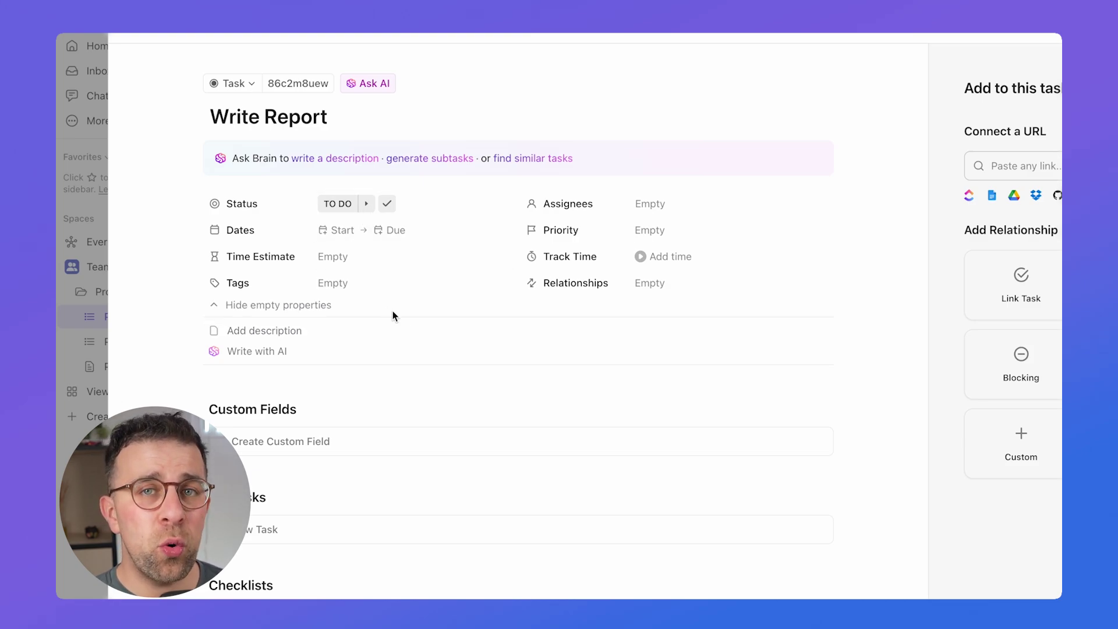
Generate a description for the Write Report task with AI and insert it into the task
left_click(354, 163)
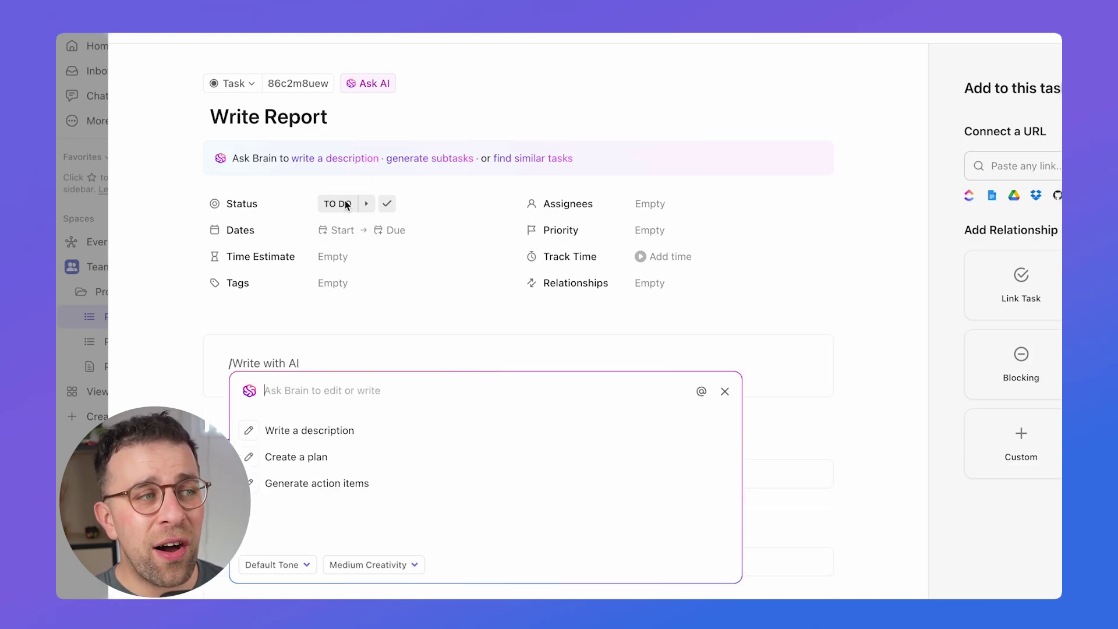
left_click(309, 437)
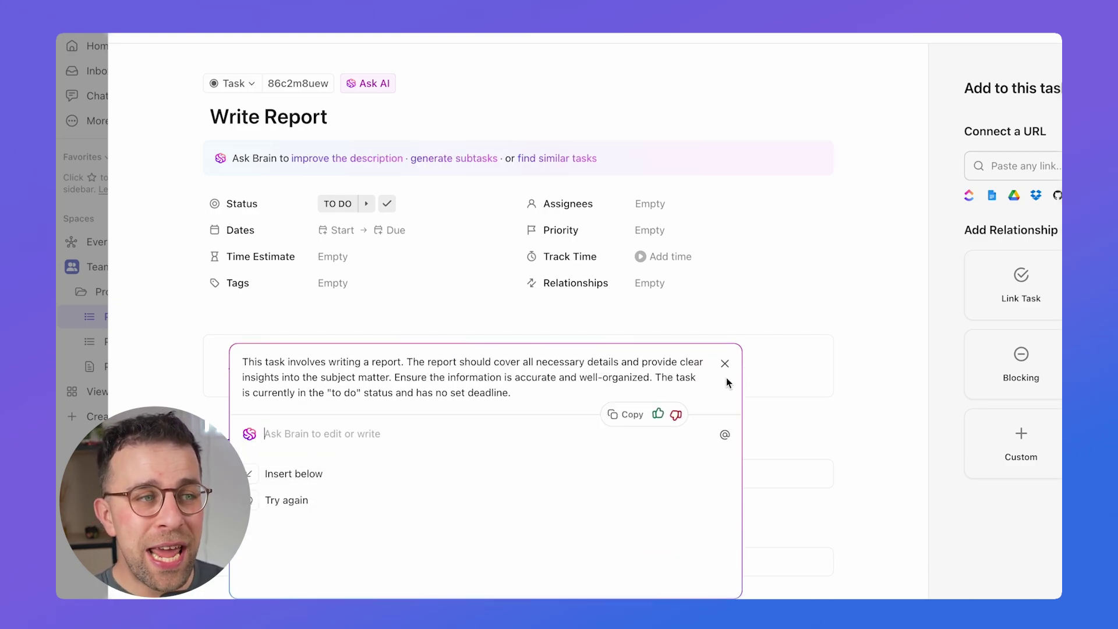
left_click(379, 479)
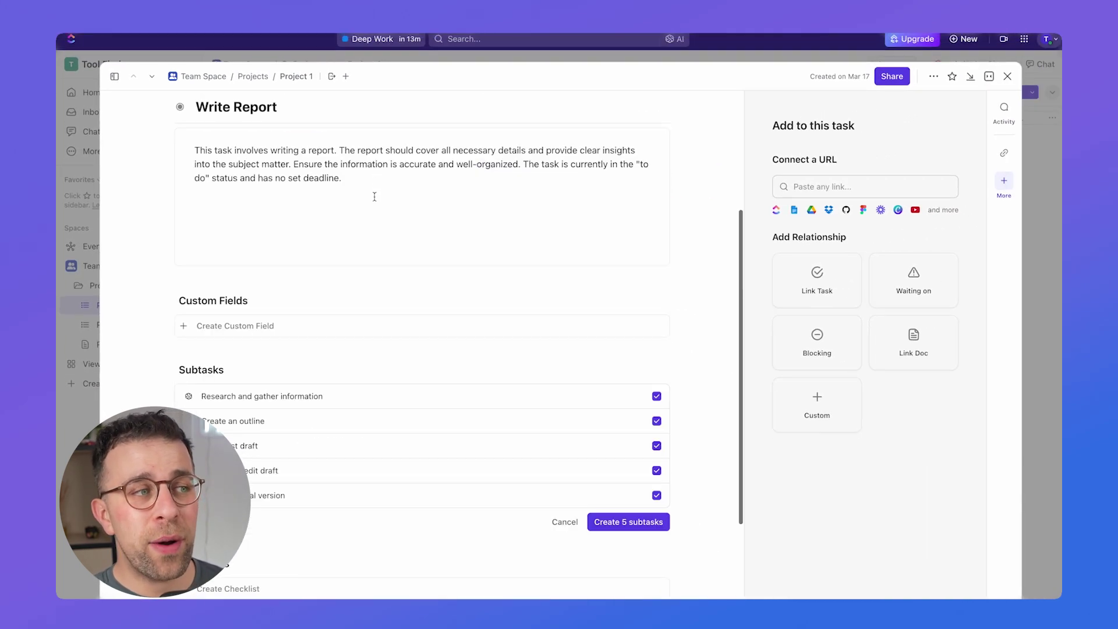
Create the five AI-suggested subtasks for the Write Report task, look over the task and close it
left_click(608, 522)
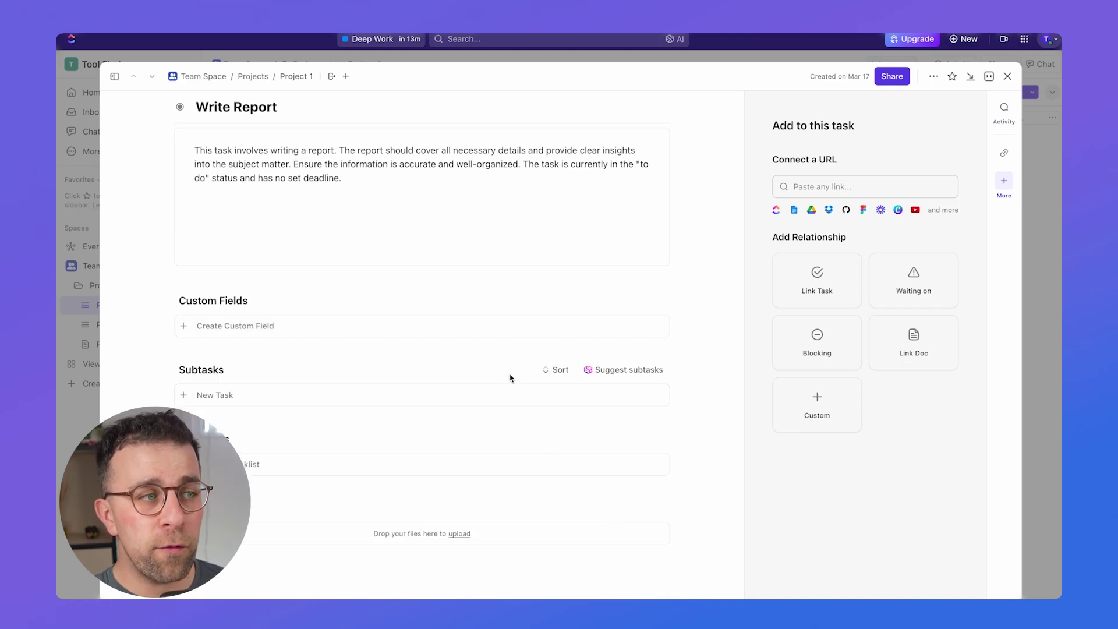
scroll(510, 379, "up", 3)
scroll(510, 376, "down", 5)
scroll(510, 376, "up", 5)
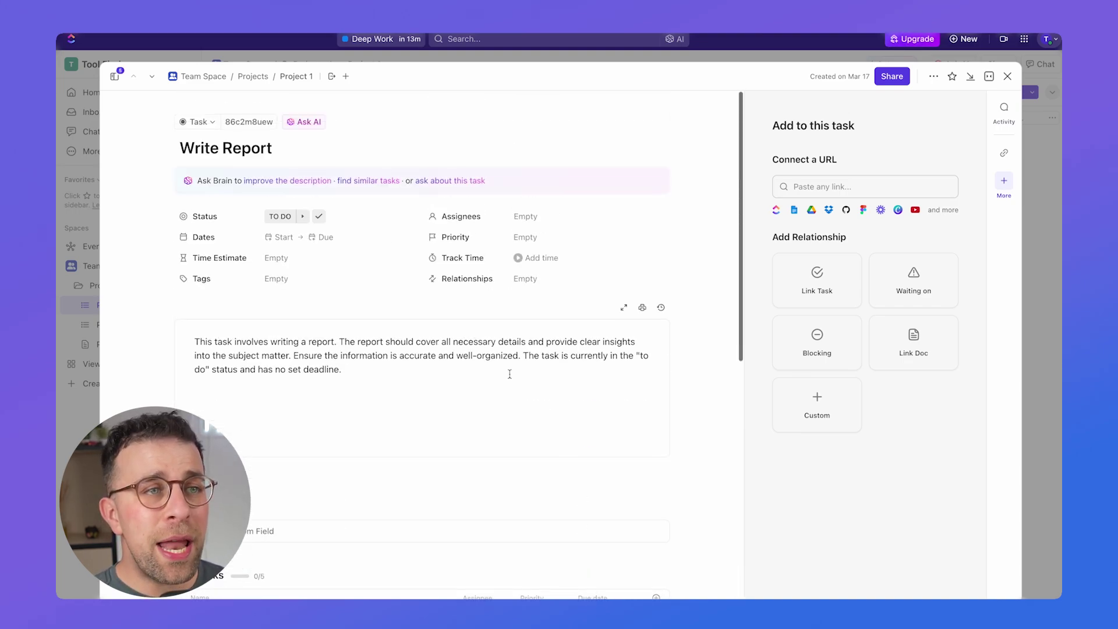
left_click(1007, 77)
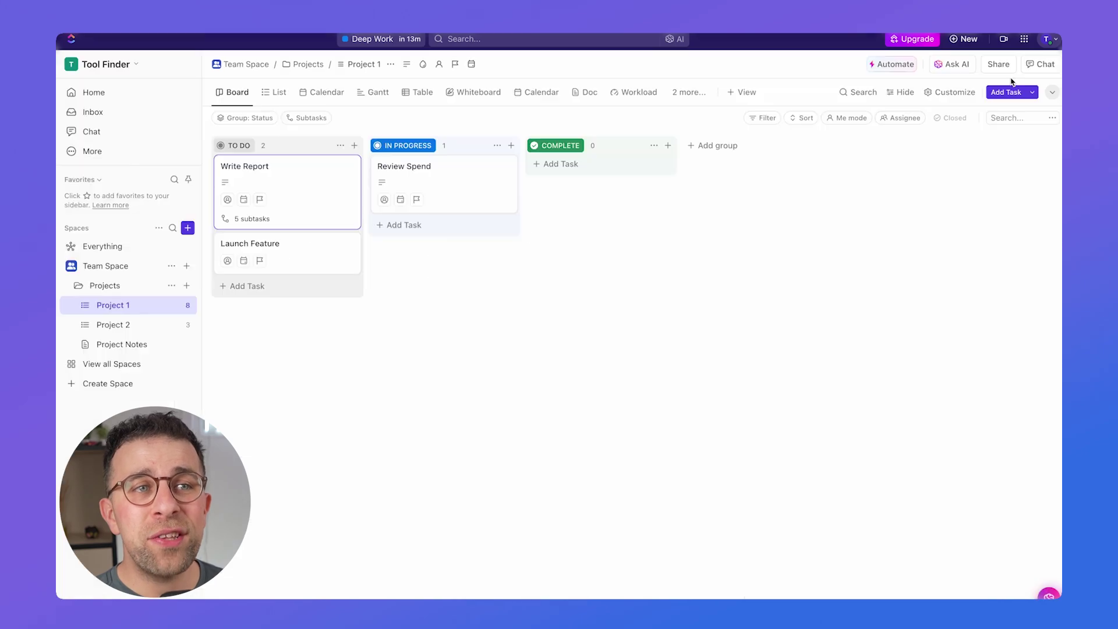
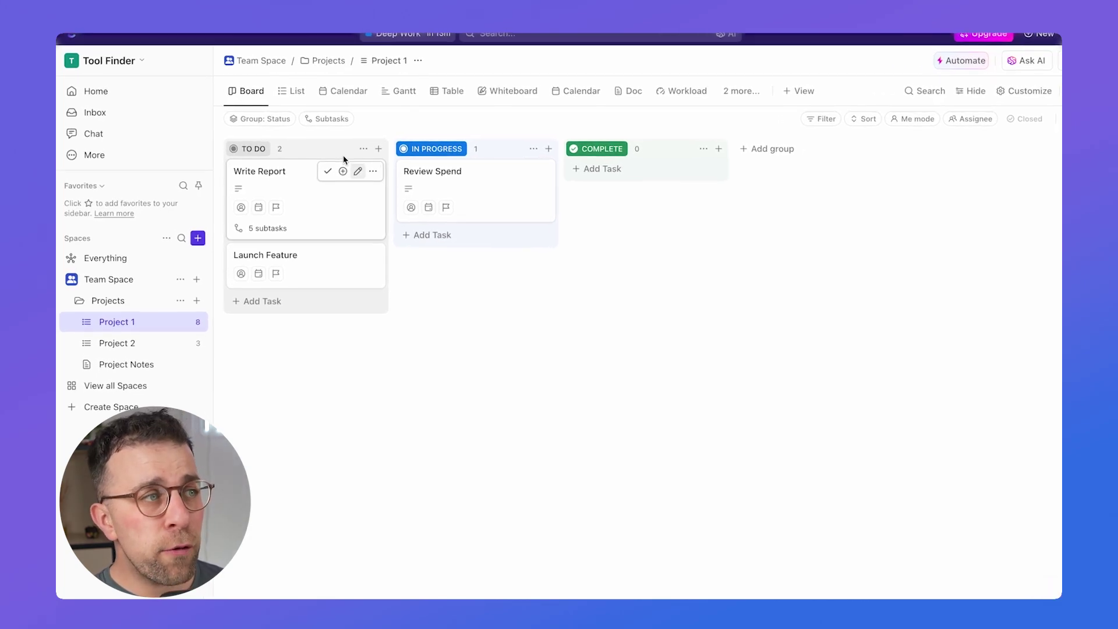
Try moving the Write Report card to the In Progress column and return it to To Do
left_click_drag(250, 180, 429, 171)
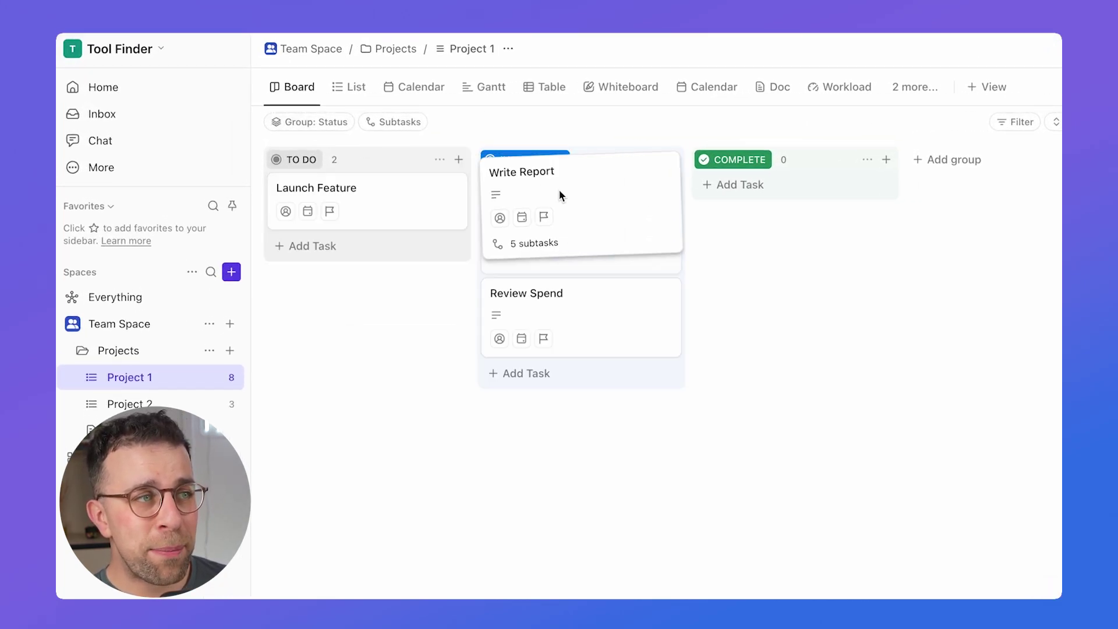
left_click_drag(560, 194, 408, 187)
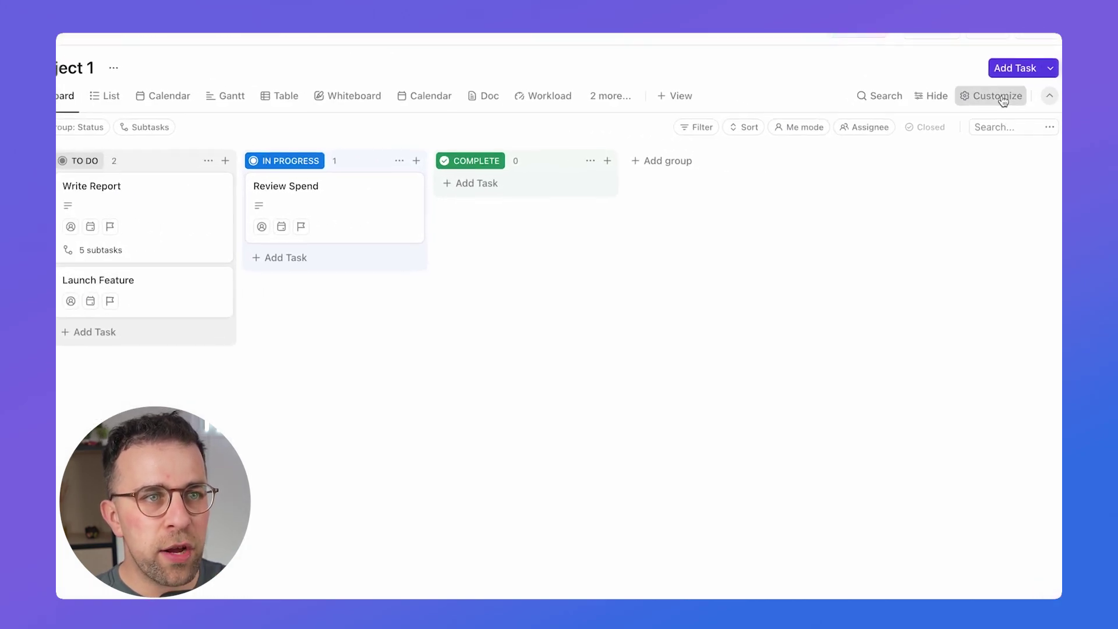
Review the customization options of Project 1's Board view
left_click(1003, 101)
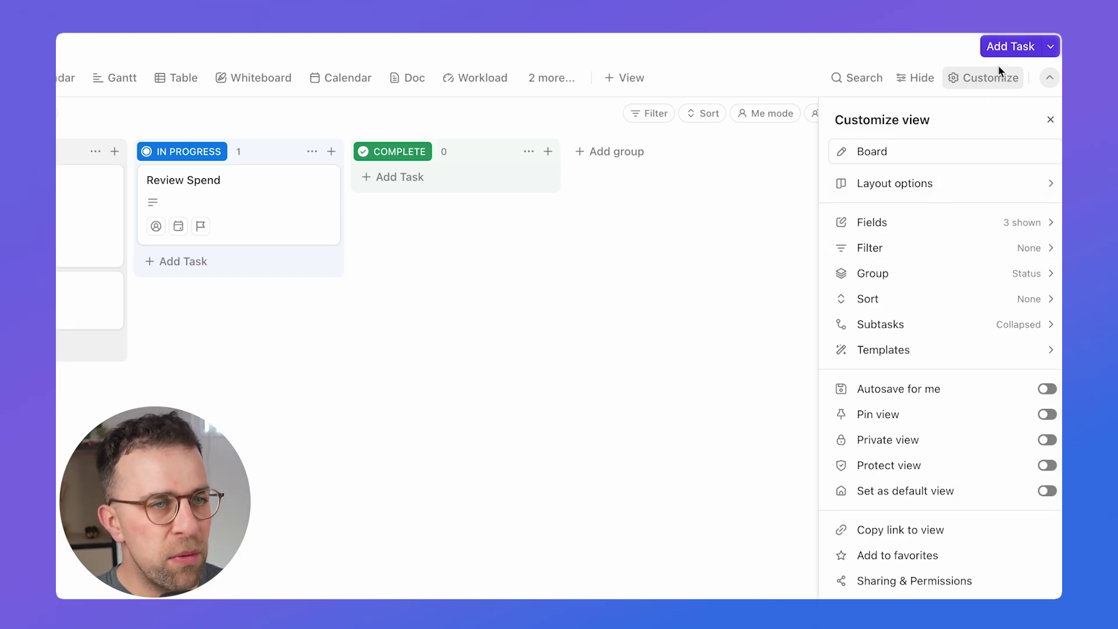
left_click(1050, 120)
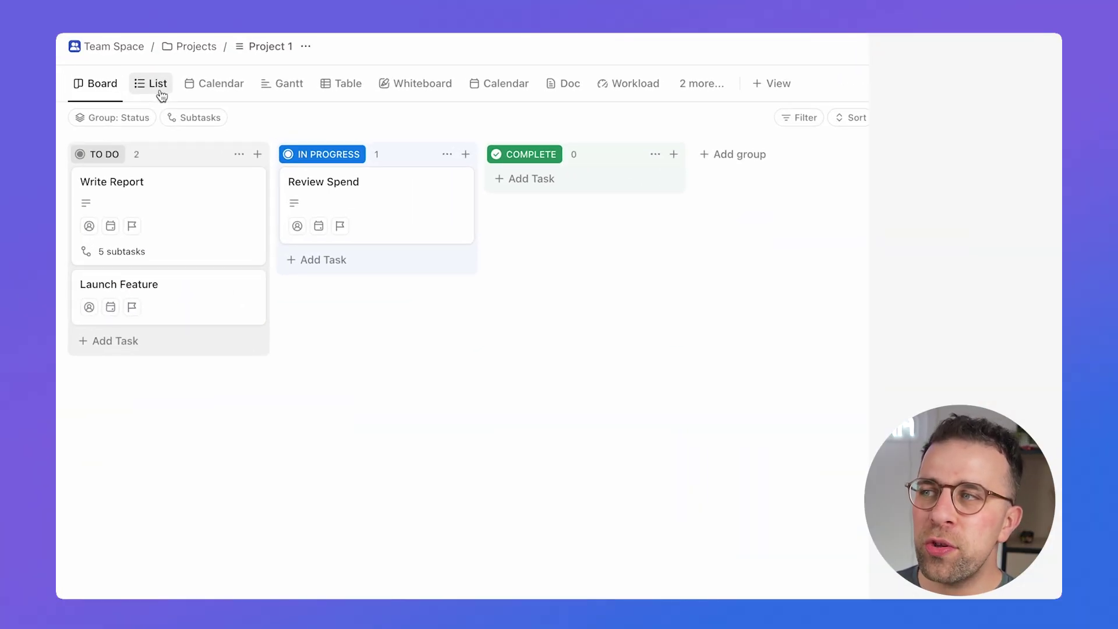
Switch Project 1 to the List view and set the Review Spend task's due date to Wednesday
left_click(156, 88)
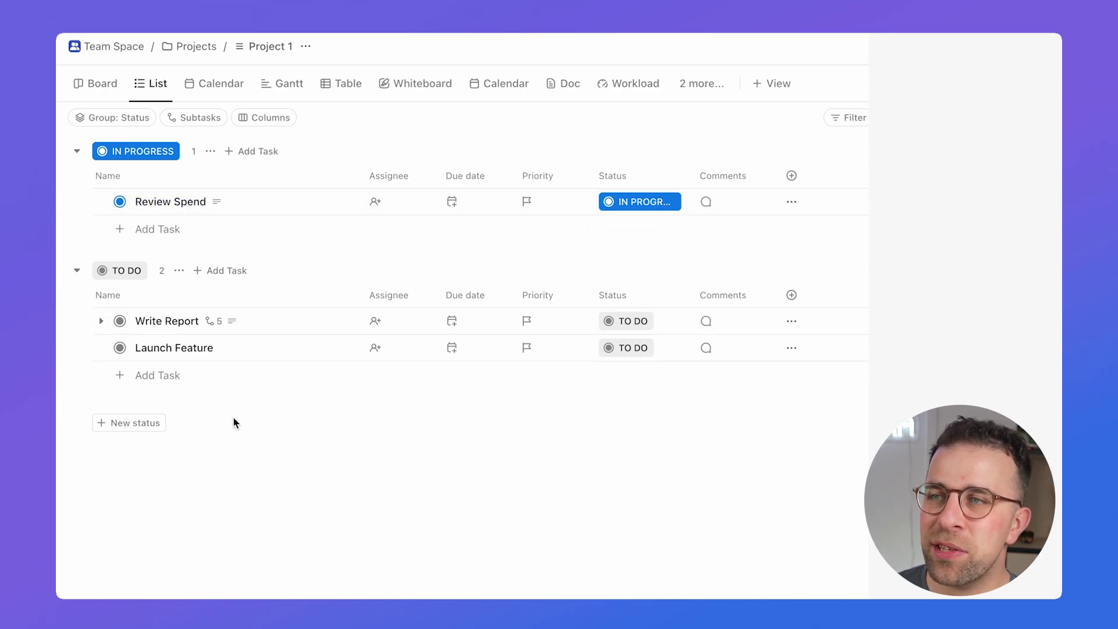
left_click(454, 203)
left_click(709, 397)
left_click(663, 536)
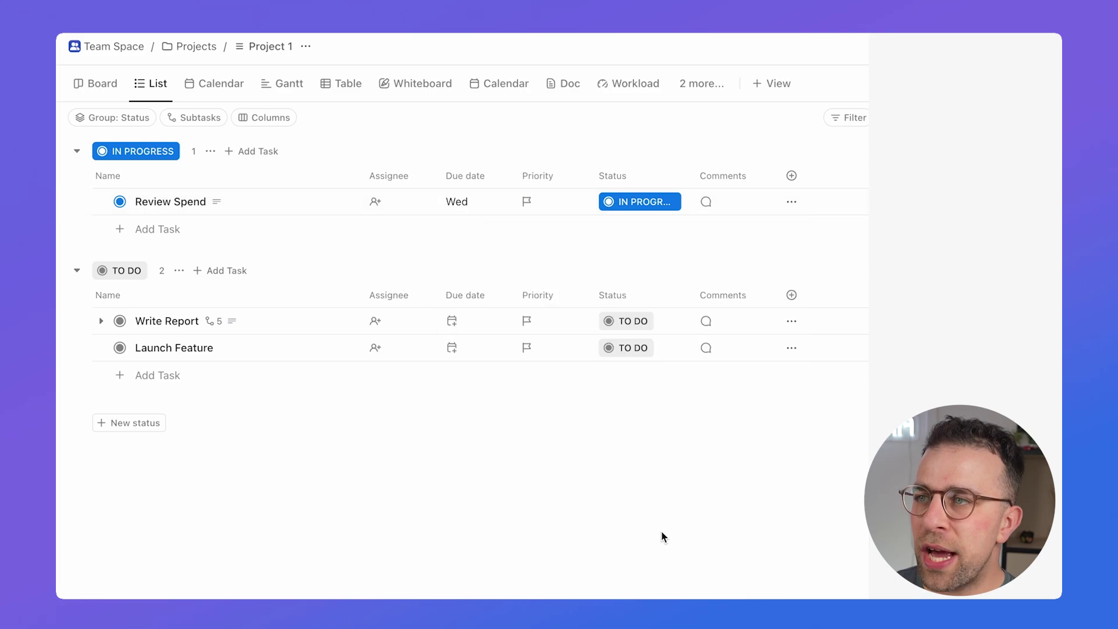
Assign the Write Report task to Tool Finder, and open and close its comment box without commenting
left_click(375, 322)
left_click(433, 411)
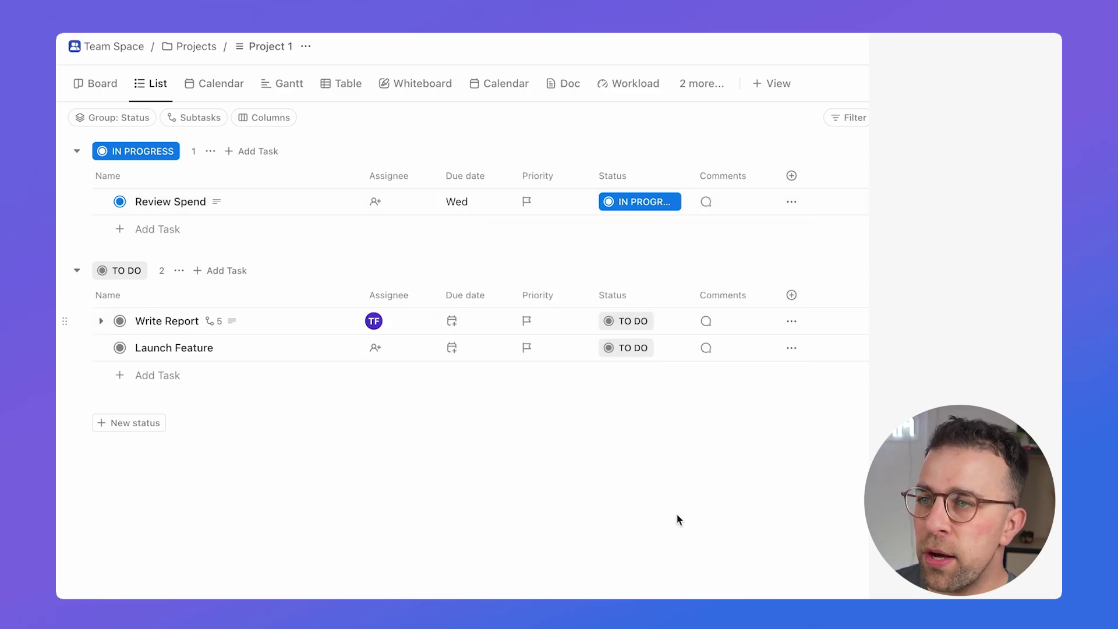
left_click(707, 324)
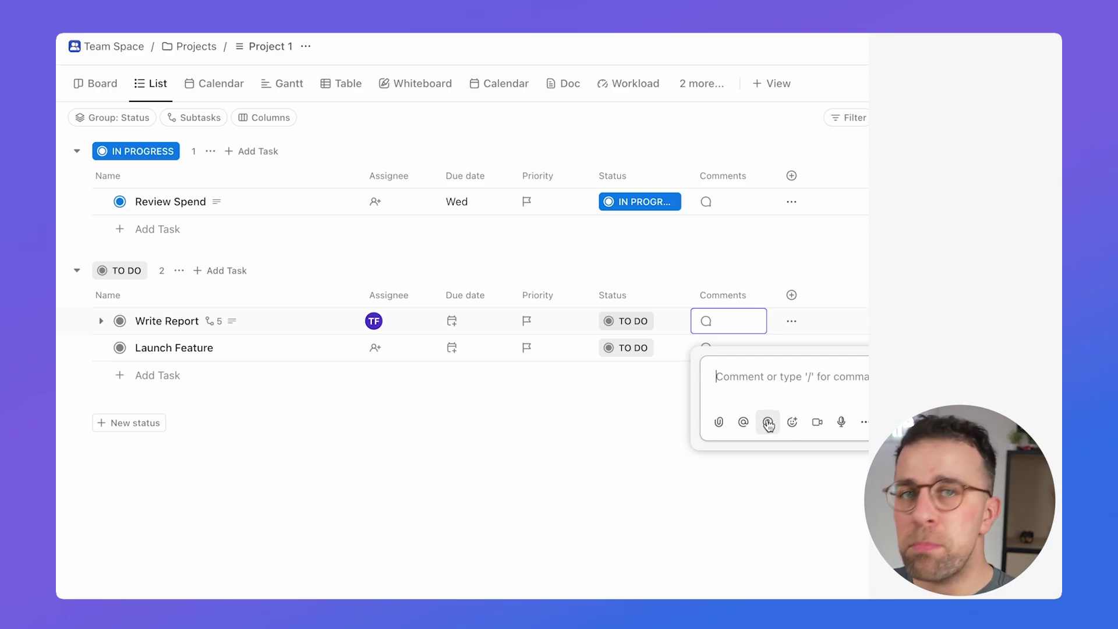
left_click(664, 475)
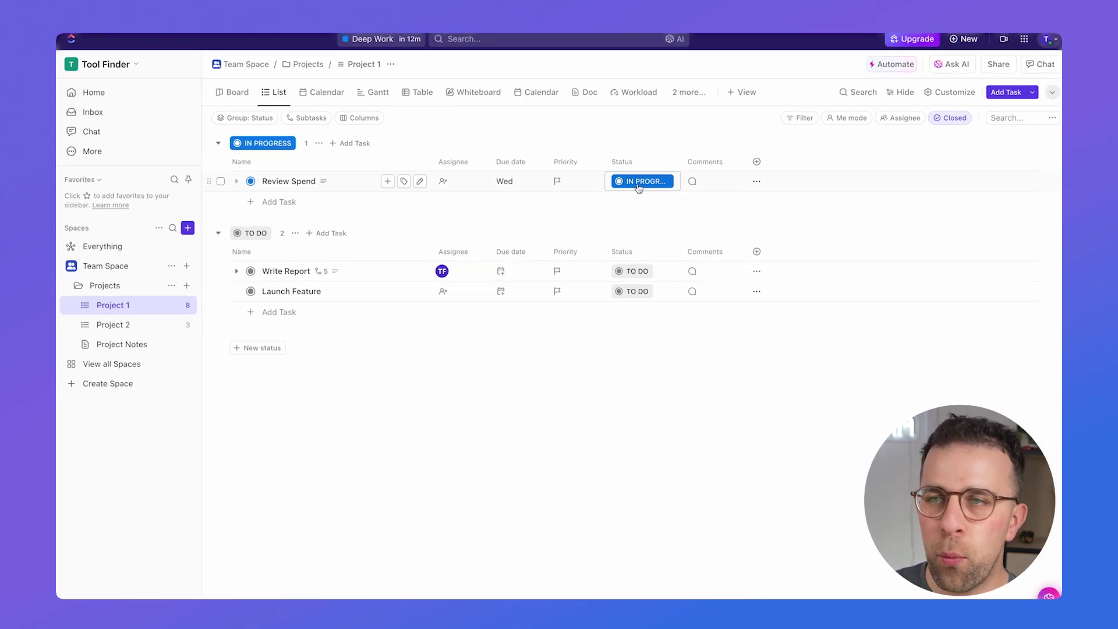
Show Project 1 in the Calendar view, look at the Review Spend task's details and close them
left_click(322, 92)
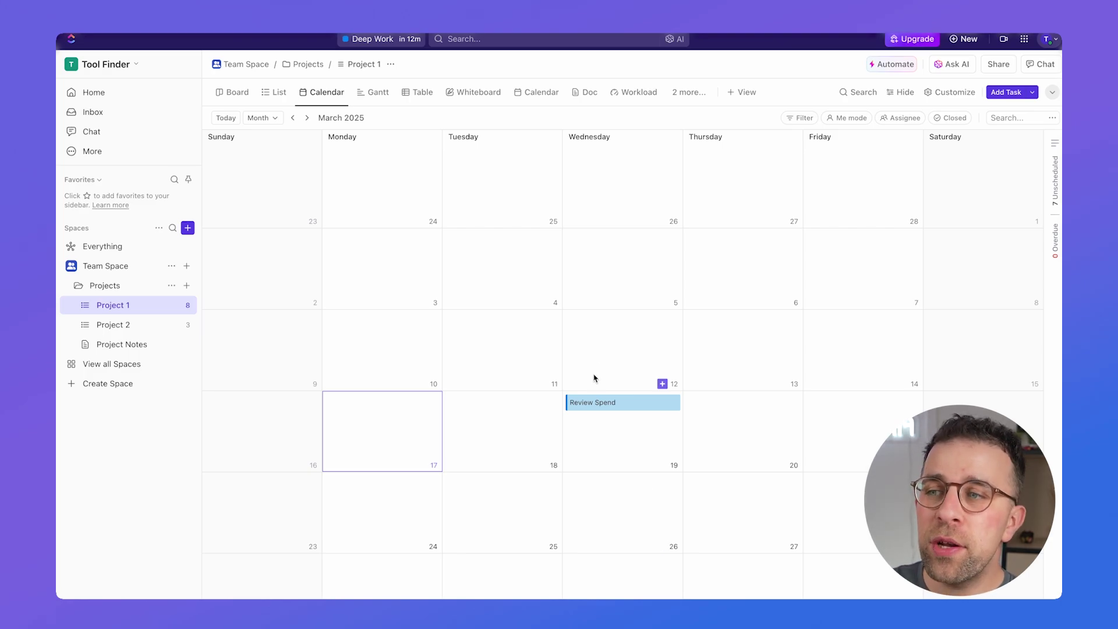
left_click(629, 404)
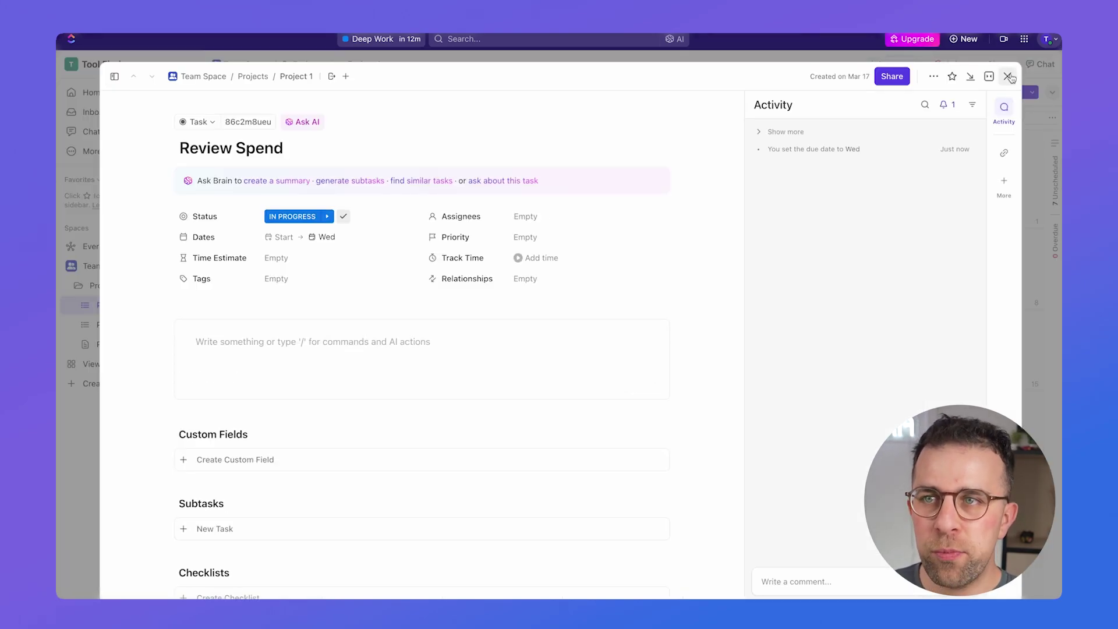
left_click(1008, 76)
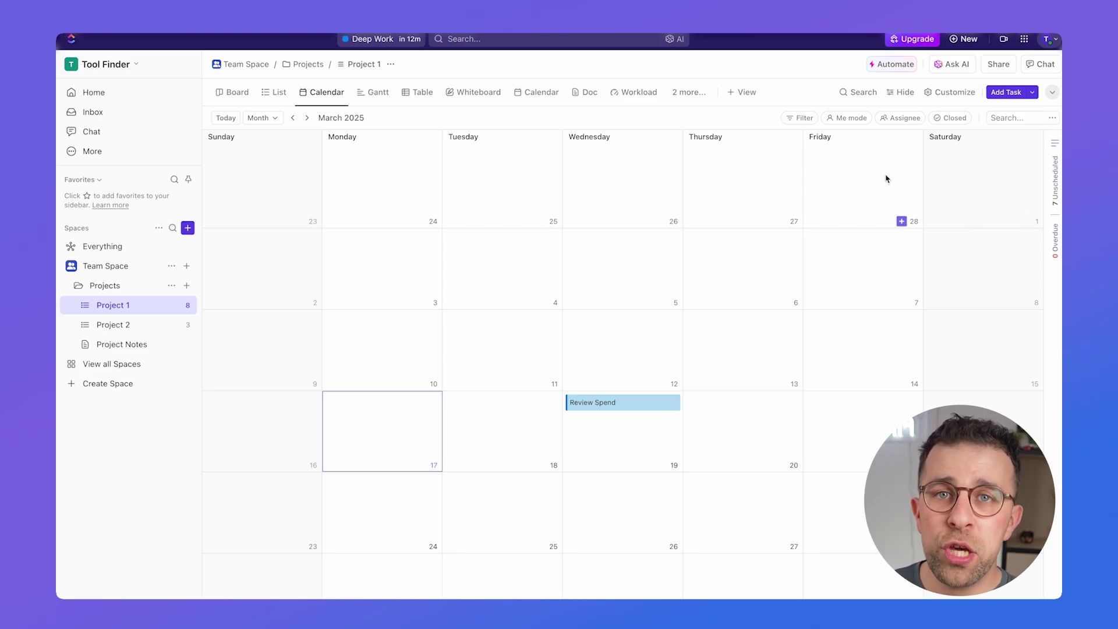
Switch to the Gantt view, expand Project 1 and extend the Review Spend bar through Thursday, March 20
left_click(374, 92)
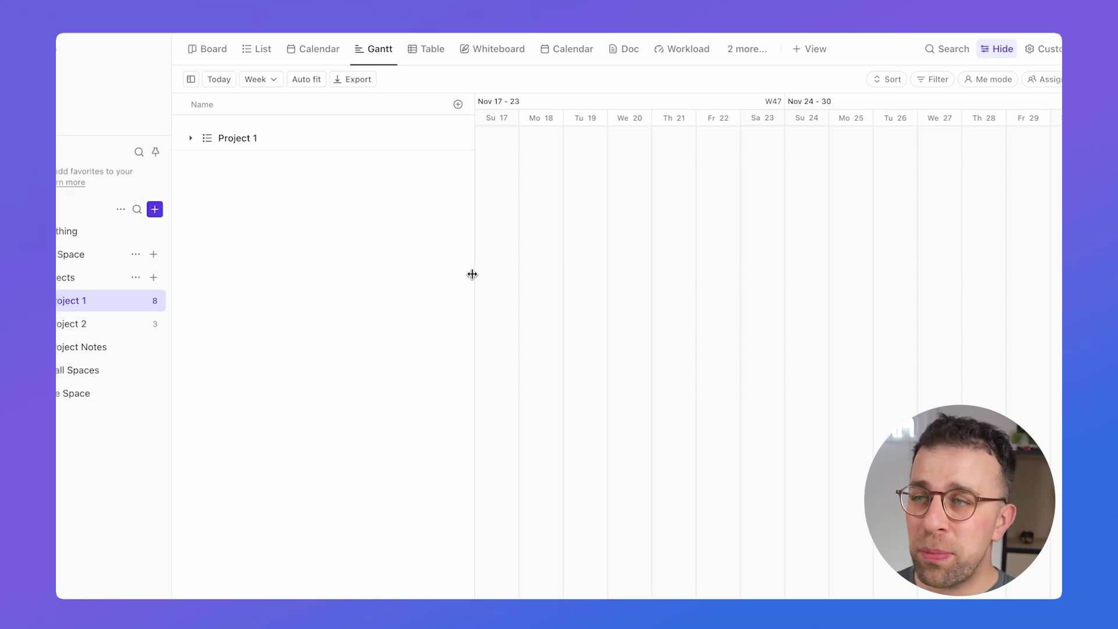
left_click(190, 138)
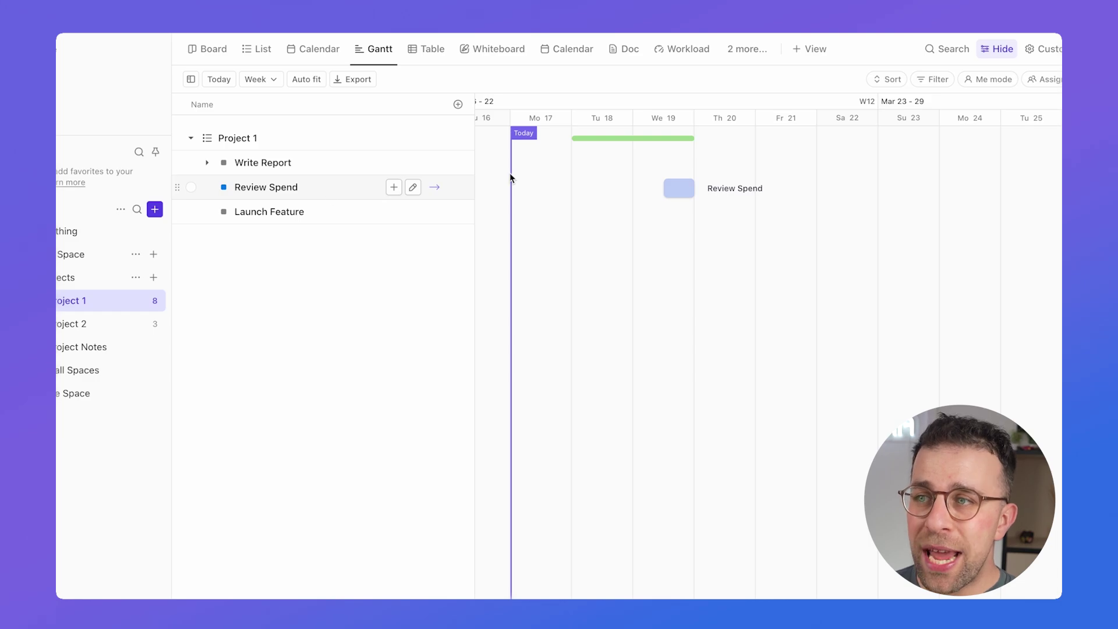
left_click_drag(692, 188, 757, 189)
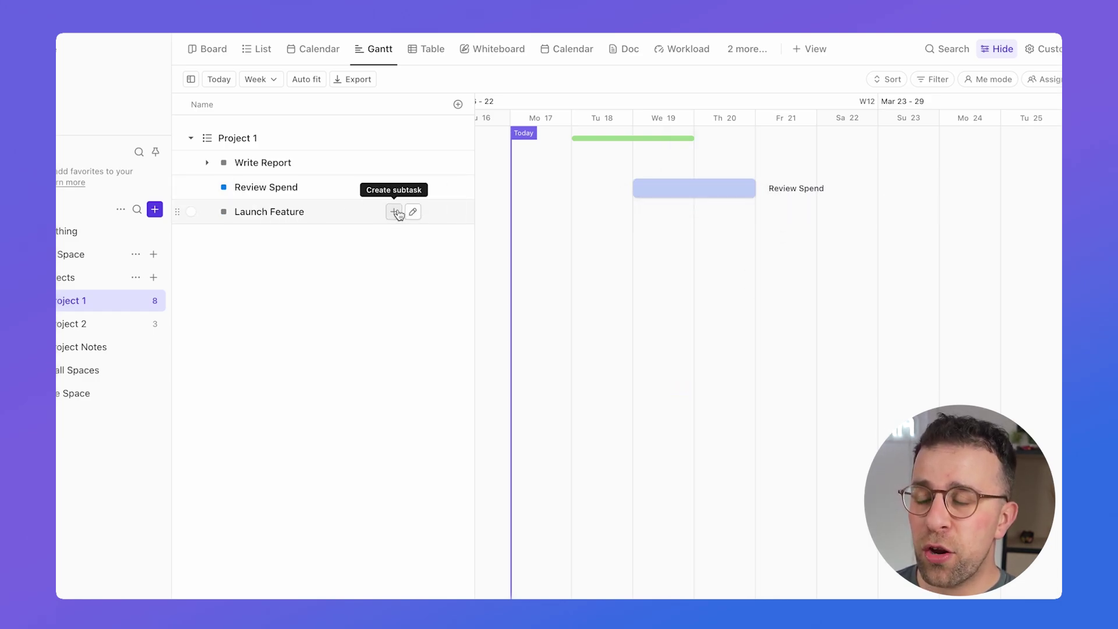
Schedule Launch Feature on the Gantt chart from March 18 to March 19 and set the time scale to Month
scroll(621, 216, "left", 2)
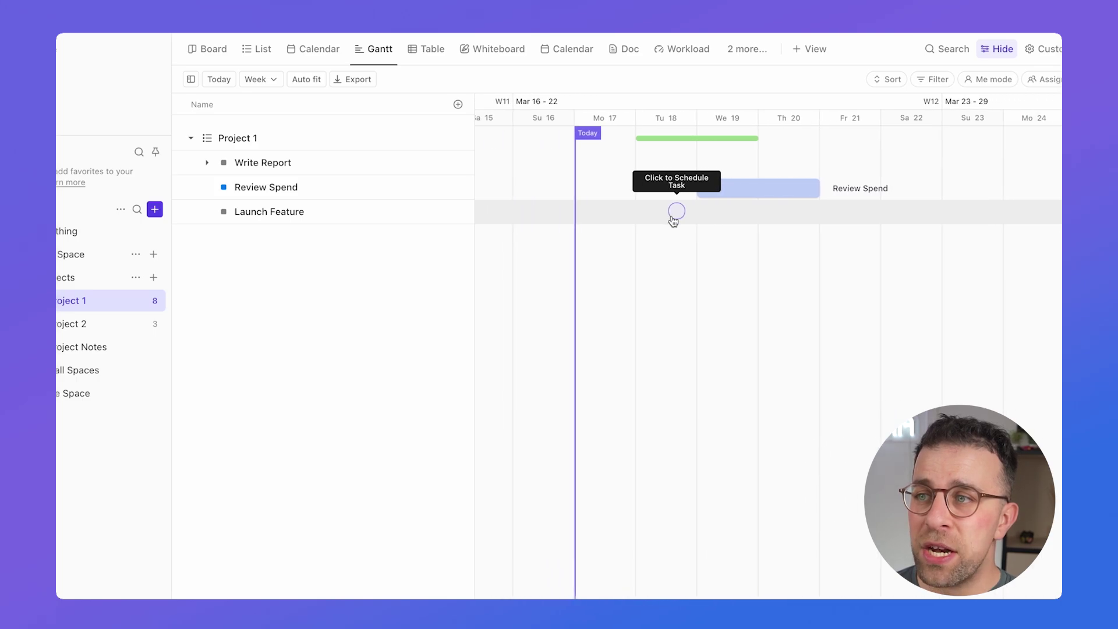
left_click(674, 212)
left_click_drag(745, 213, 813, 213)
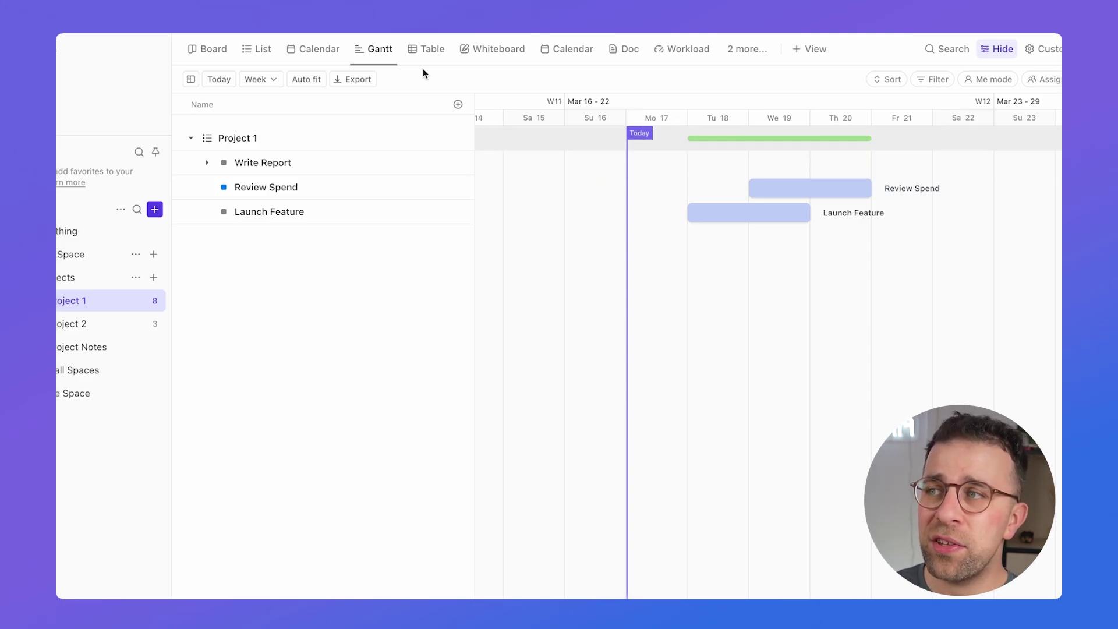
left_click(264, 80)
left_click(286, 164)
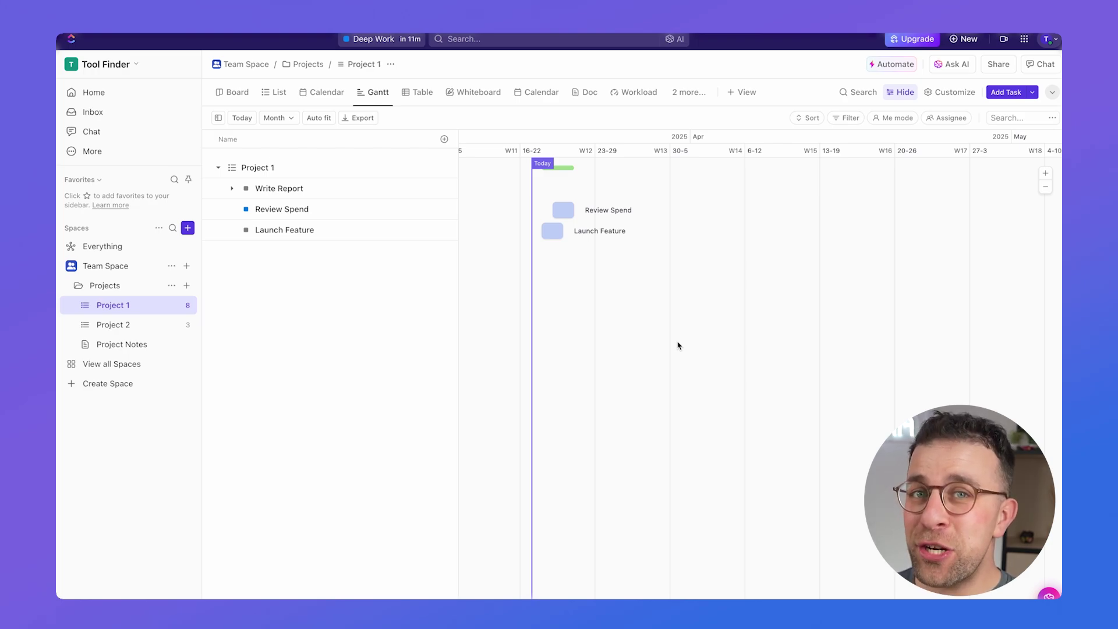
Look over Project 1's tasks in the Table view and switch to the Workload view
left_click(418, 92)
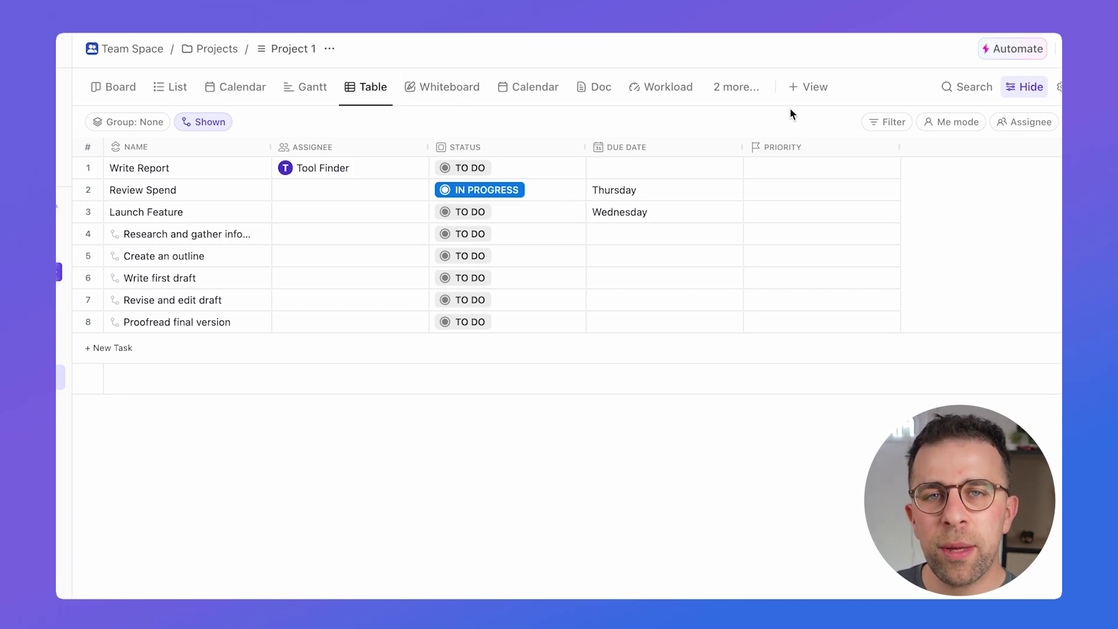
left_click(727, 86)
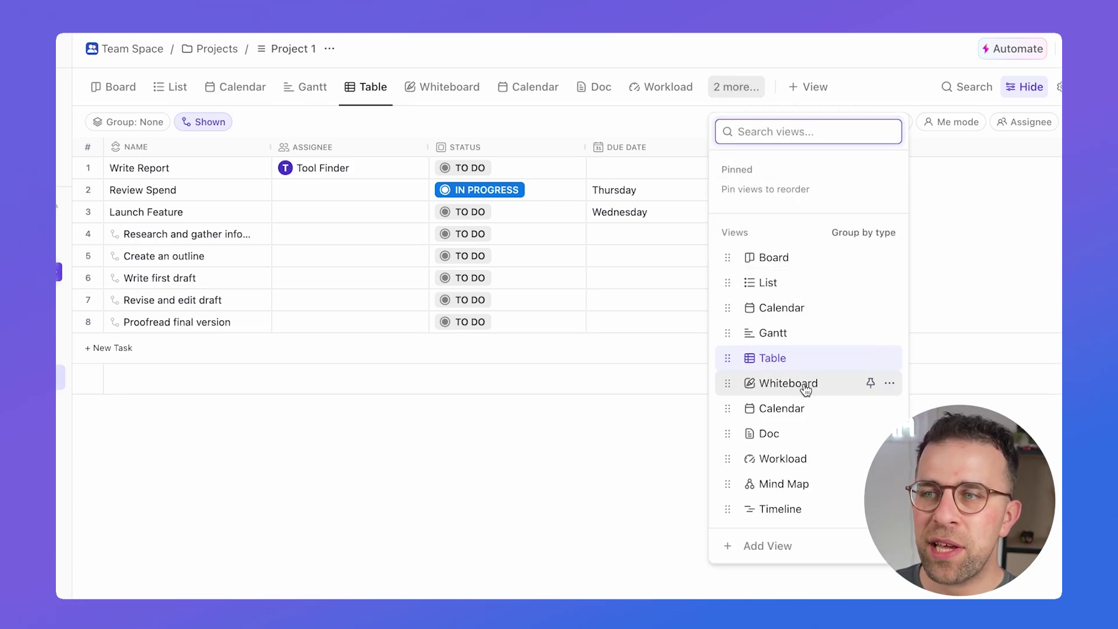
left_click(810, 459)
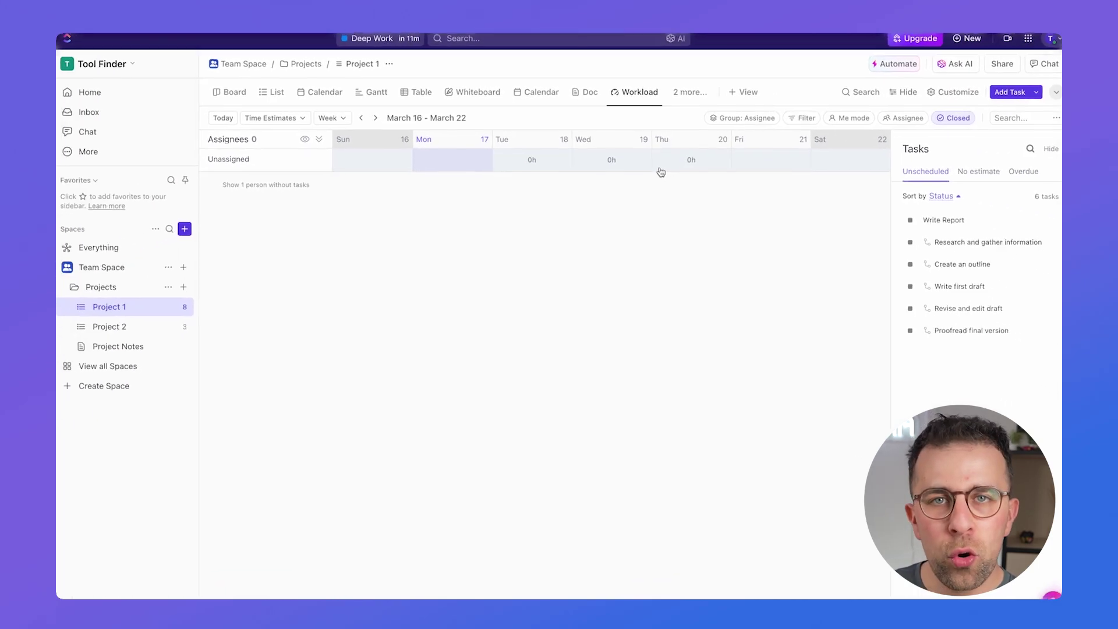
Filter the Workload view to the assignee Tool Finder and inspect the scheduled capacity of the individual weekdays
left_click(902, 117)
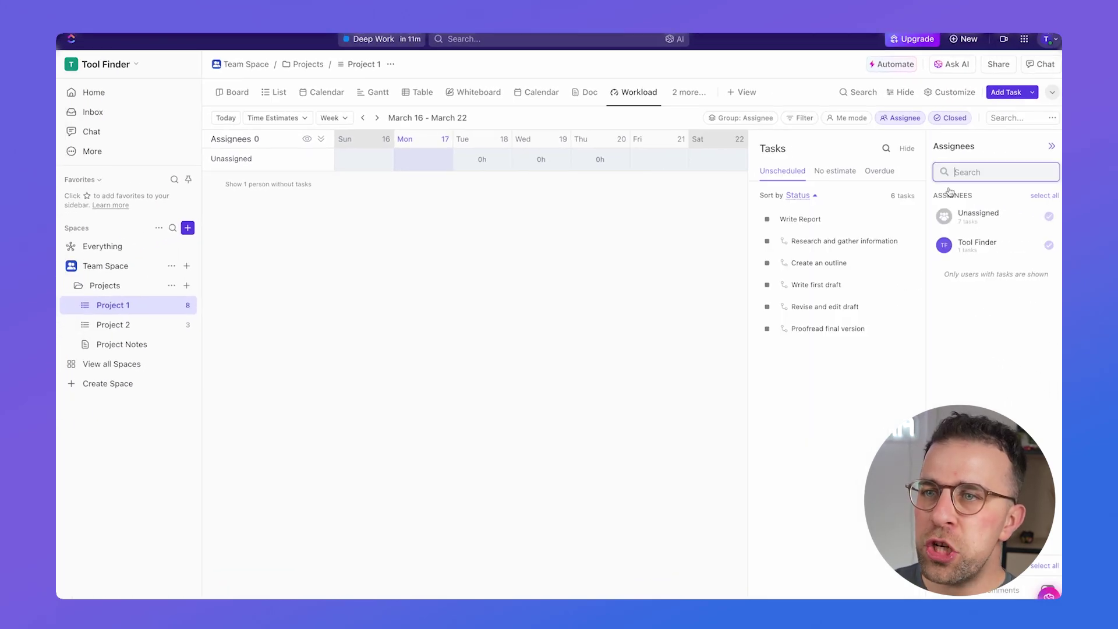
left_click(981, 242)
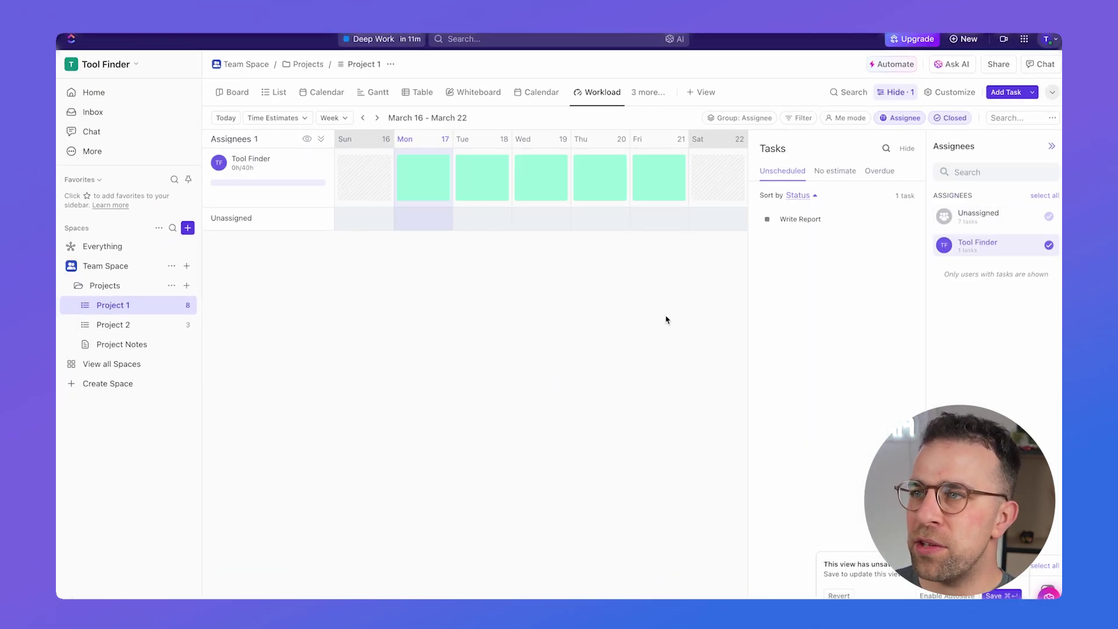
left_click(1050, 146)
left_click(1046, 149)
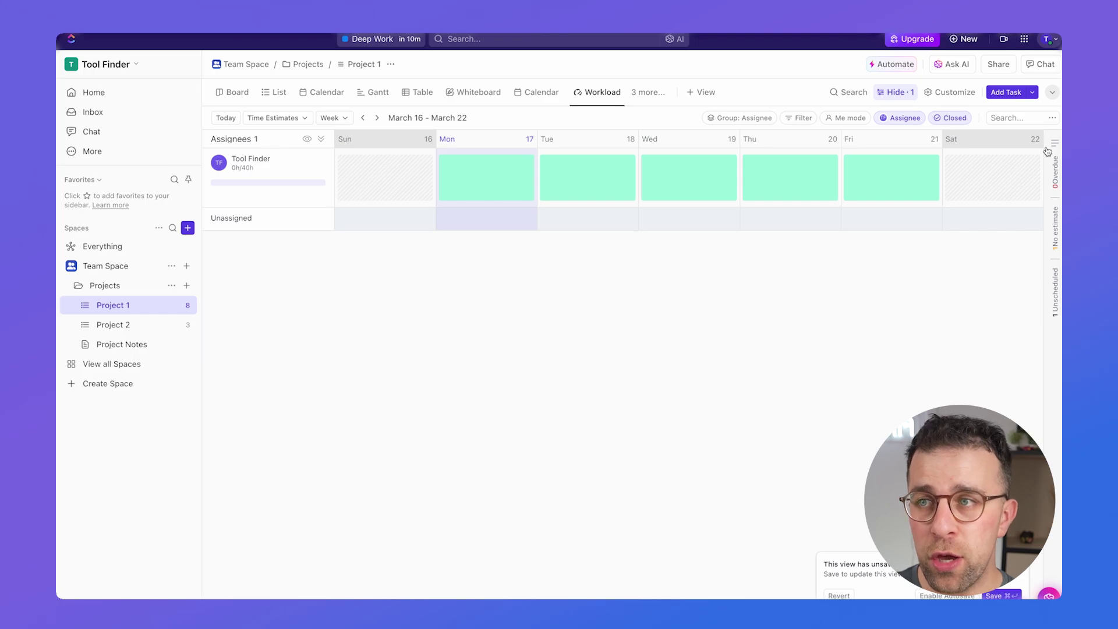
mouse_move(589, 175)
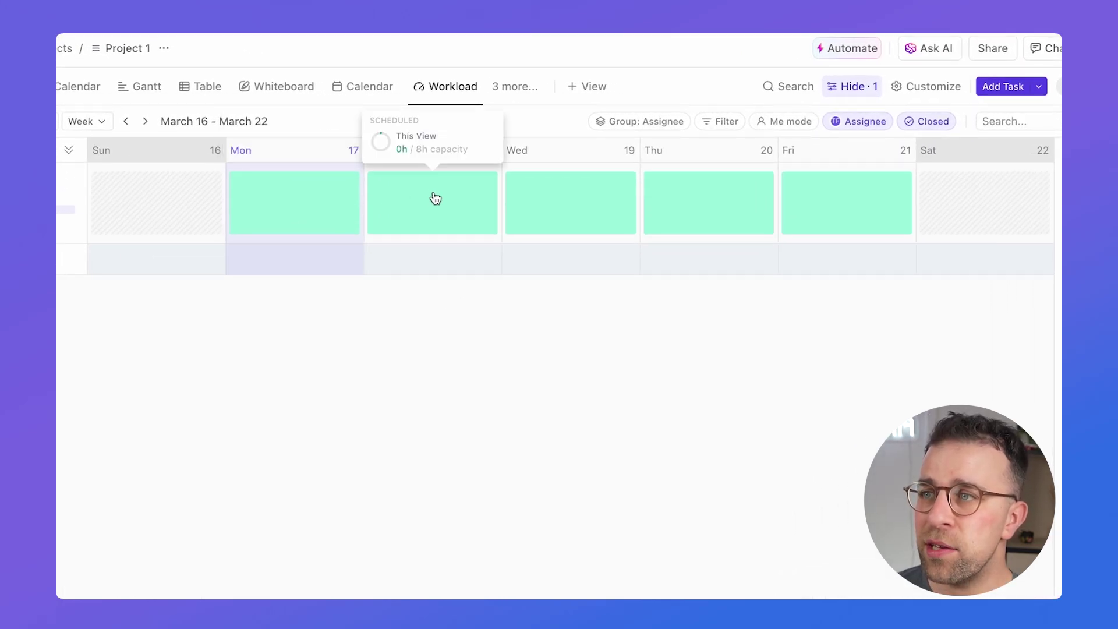
mouse_move(359, 215)
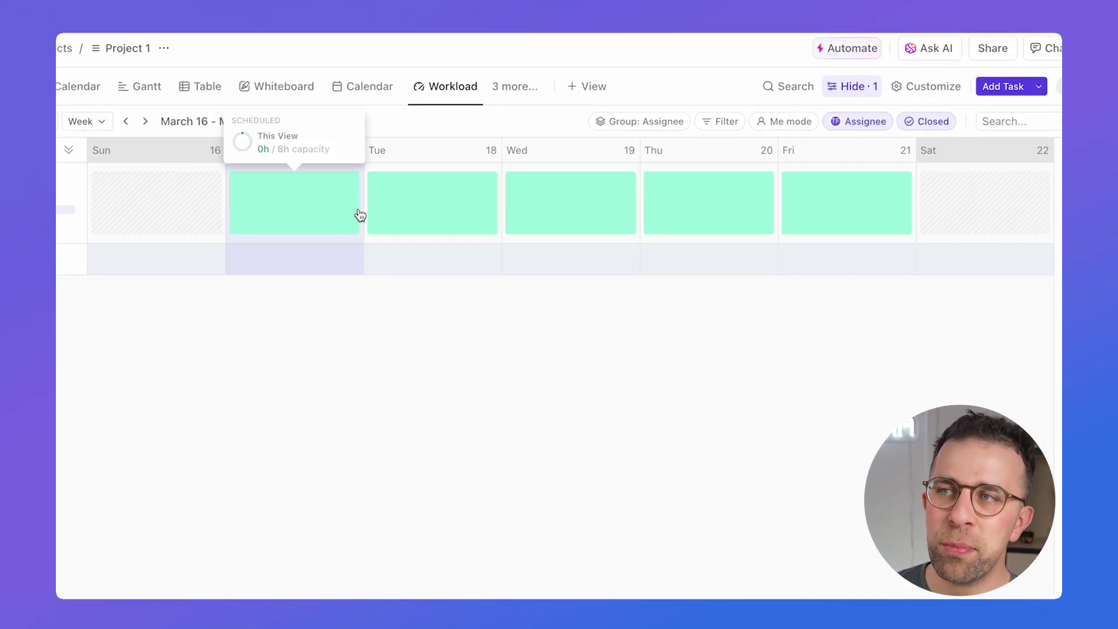
mouse_move(651, 205)
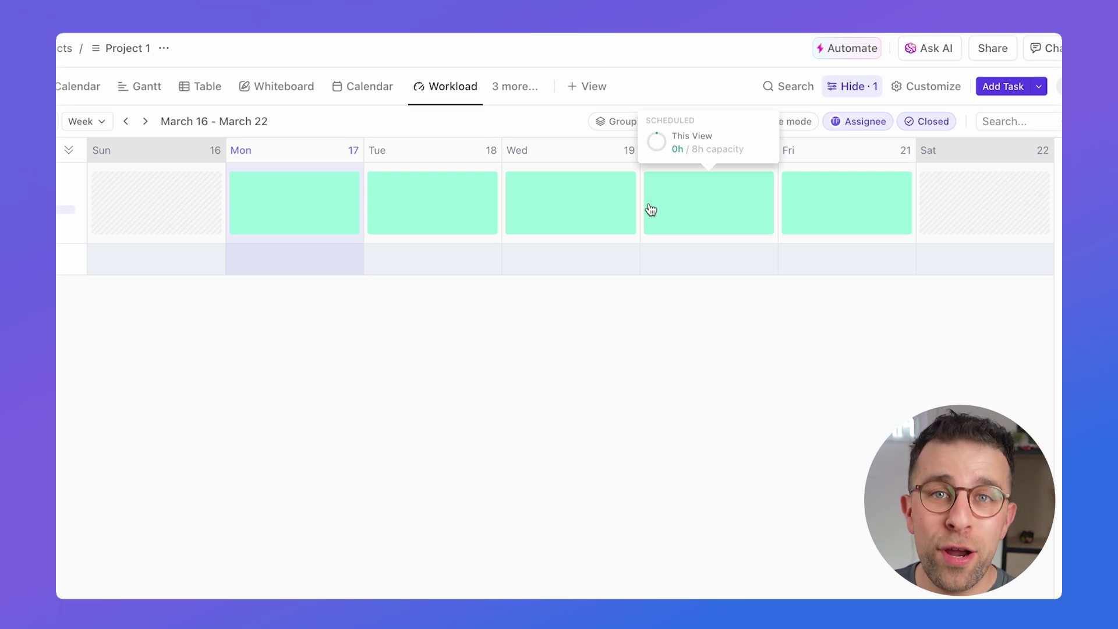
mouse_move(428, 182)
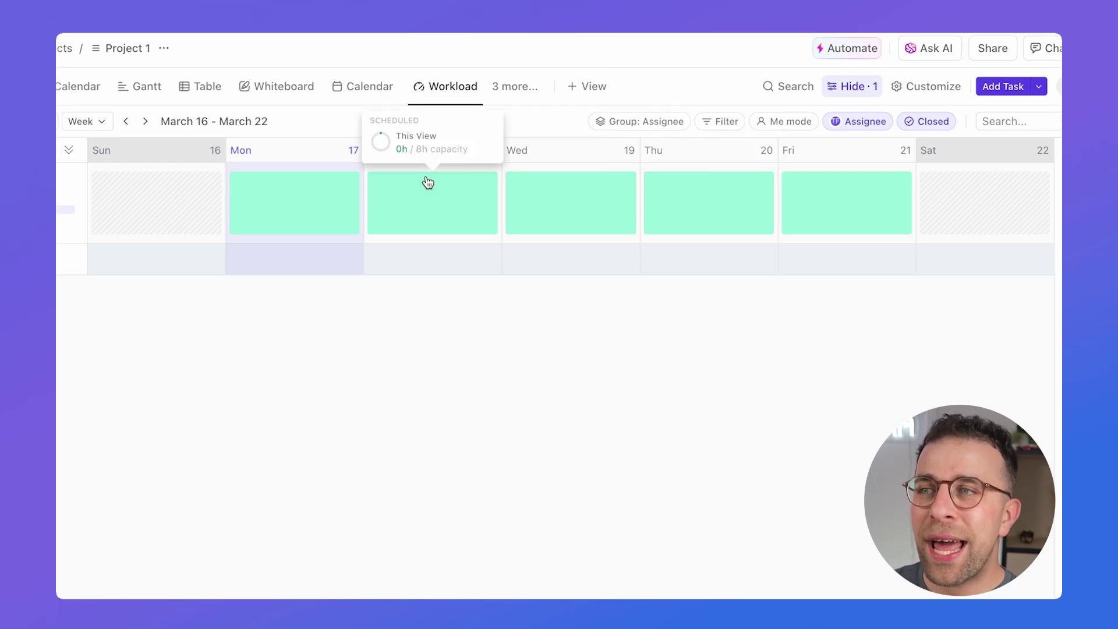
mouse_move(313, 209)
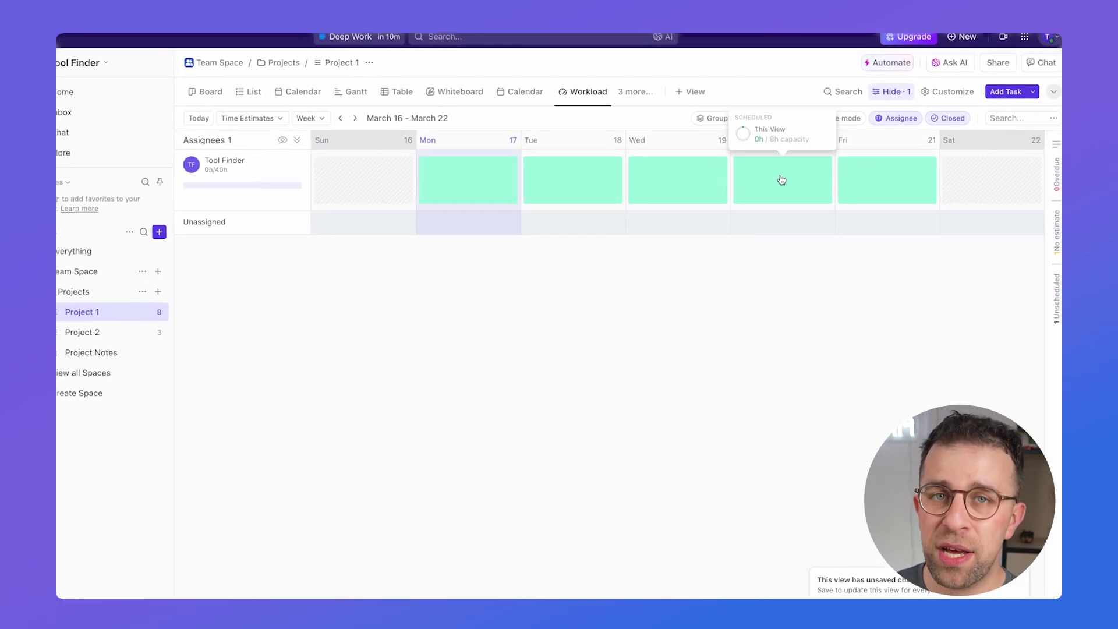
Look over Project 1's scheduled tasks in the Timeline view and switch to the Mind Map view
left_click(635, 92)
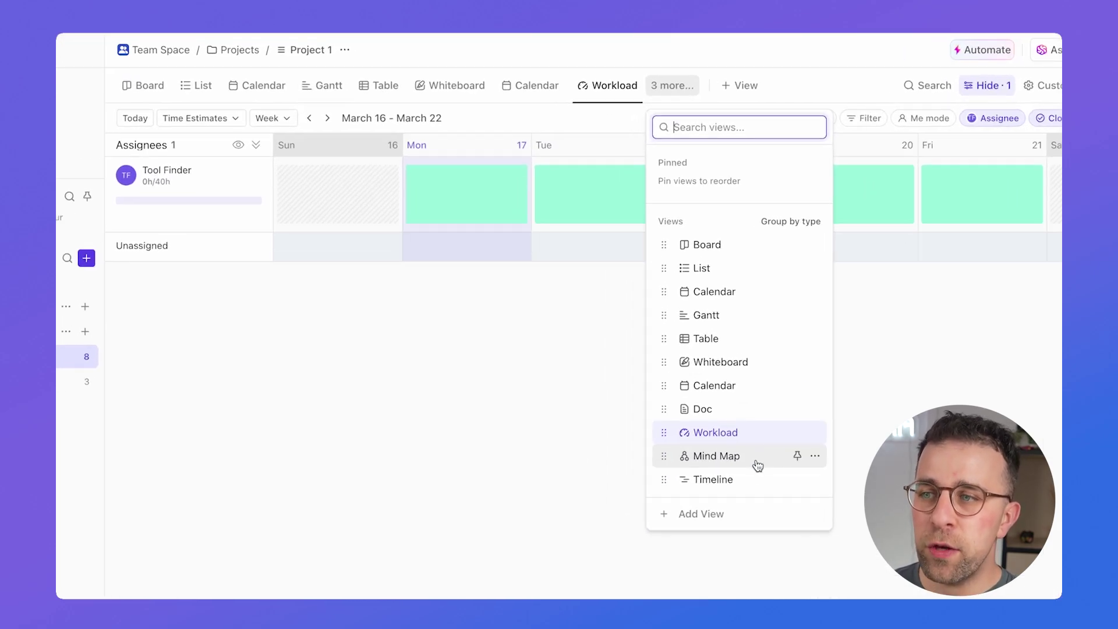
left_click(749, 479)
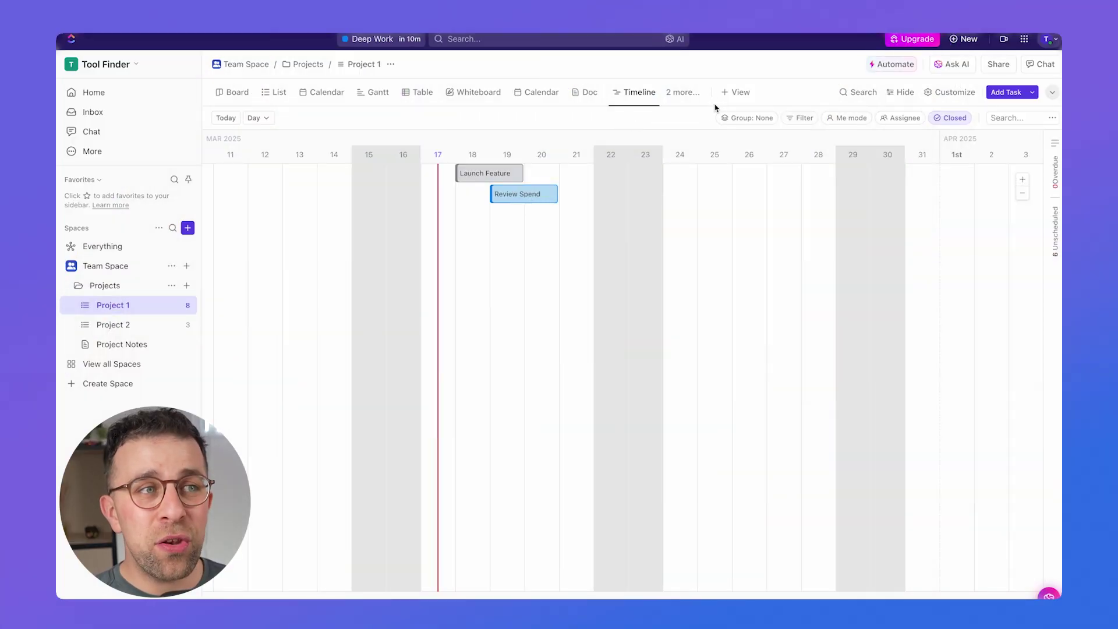
left_click(684, 92)
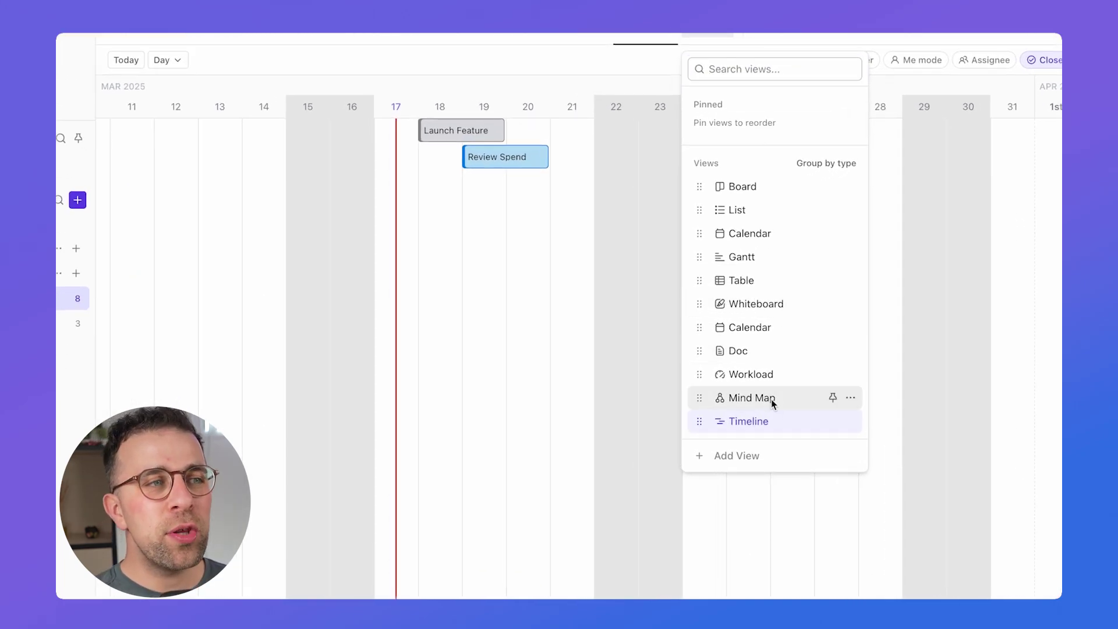
left_click(771, 399)
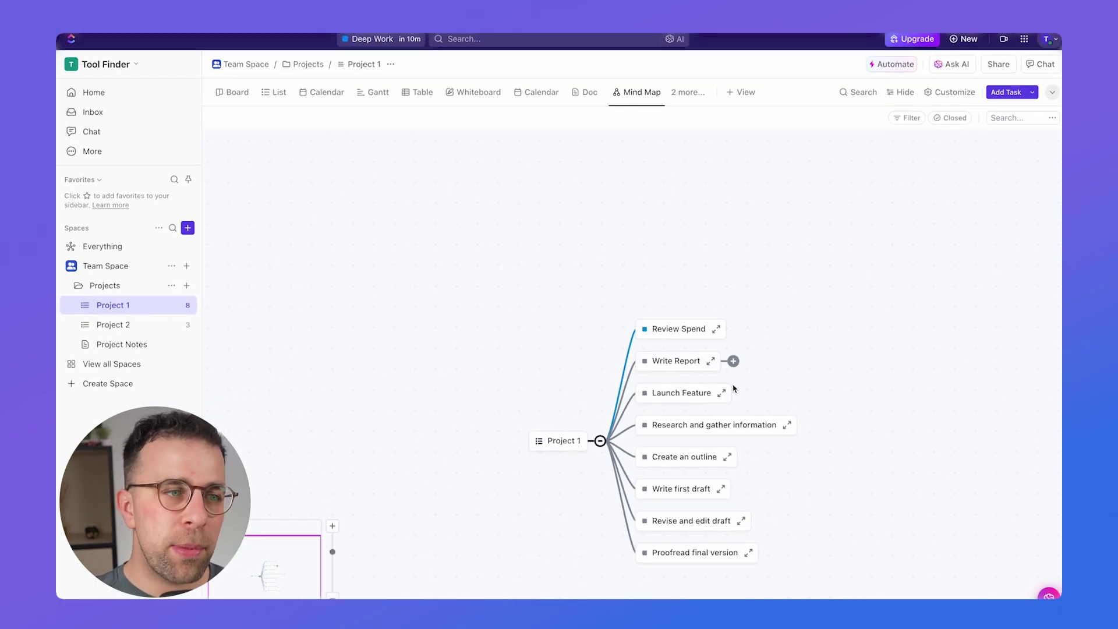
Examine the mind map, open the Review Spend task from it to view its details, and close the task
scroll(694, 387, "up", 5)
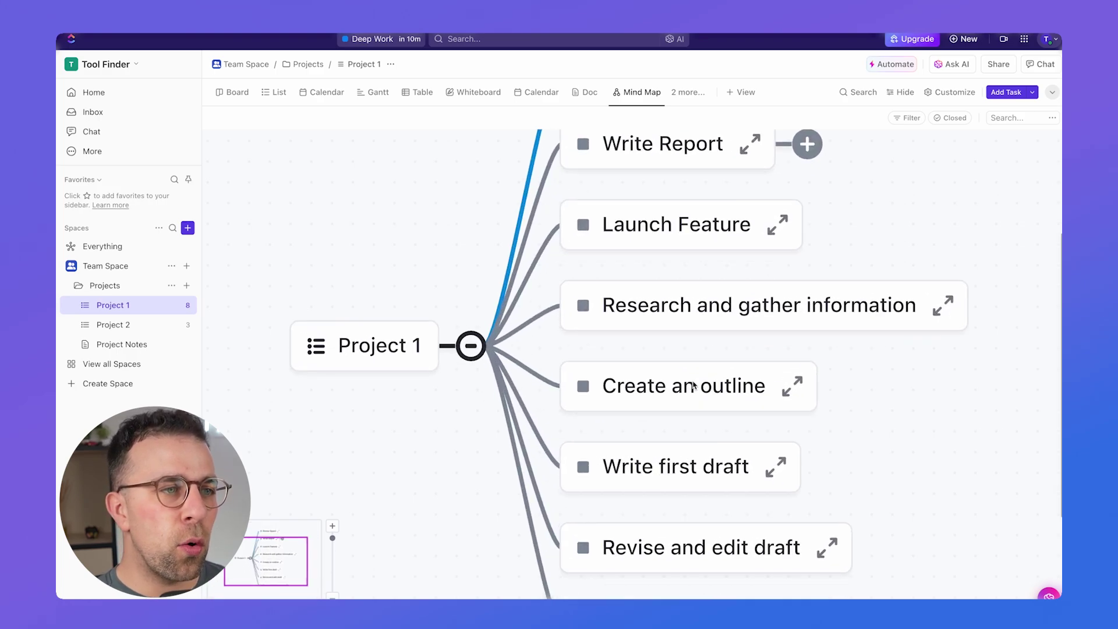
scroll(694, 385, "down", 5)
left_click(722, 243)
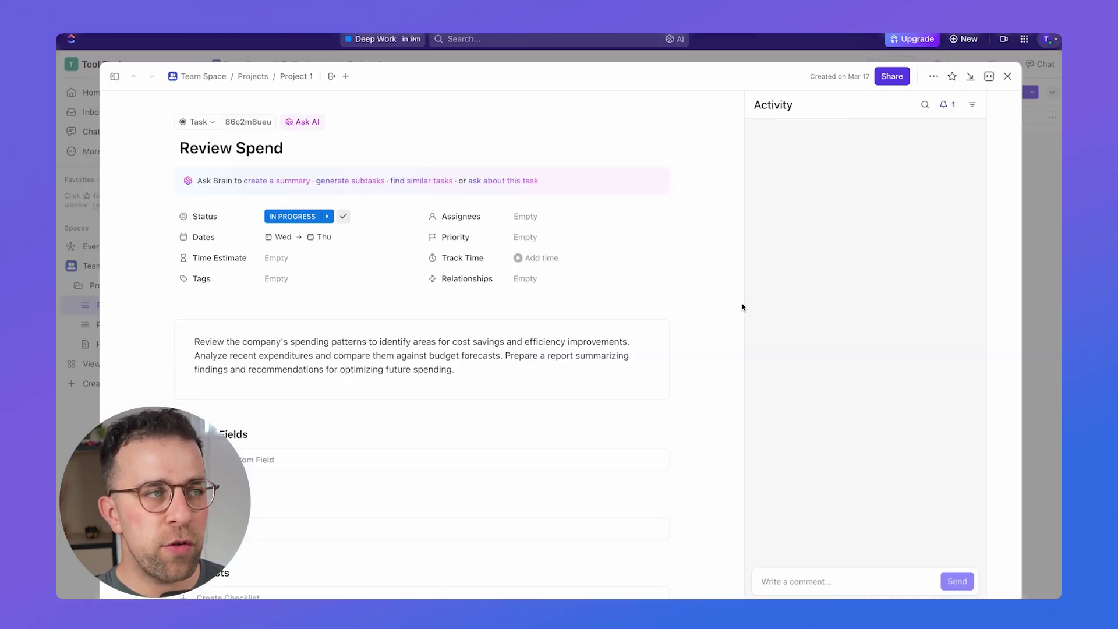
left_click(1008, 77)
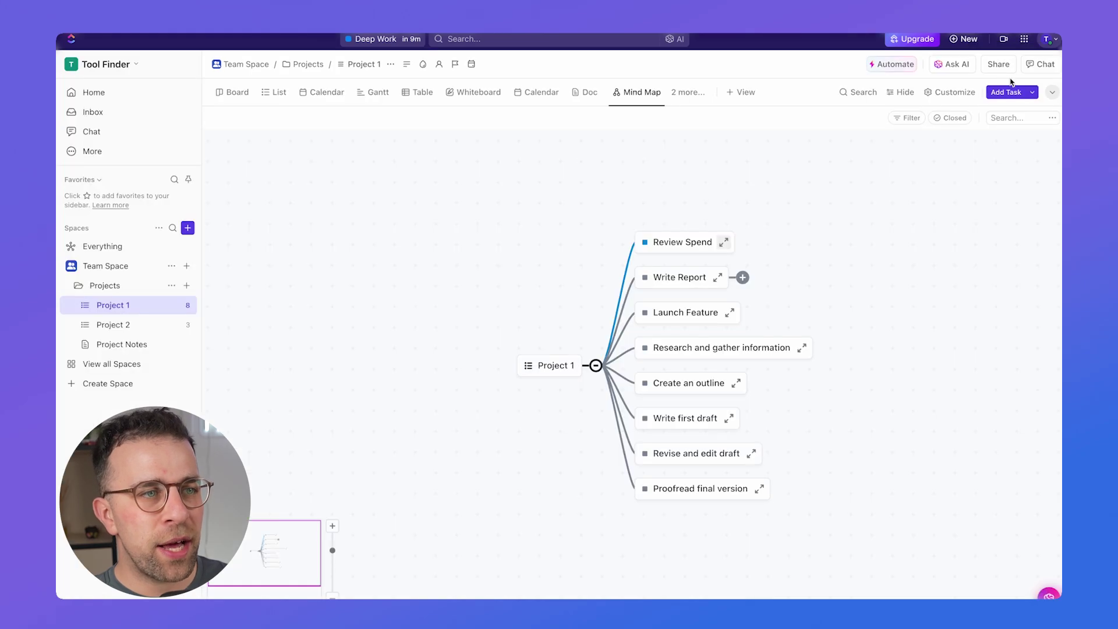
Expand Write Report's subtasks in the mind map and open the view's customization options
left_click(742, 278)
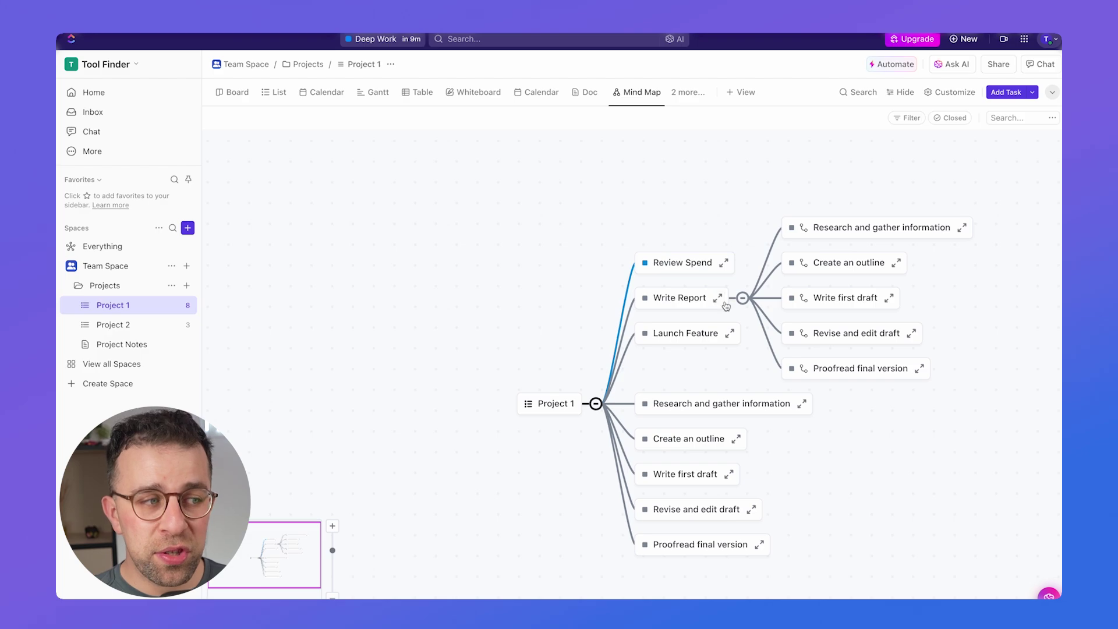
scroll(768, 319, "right", 3)
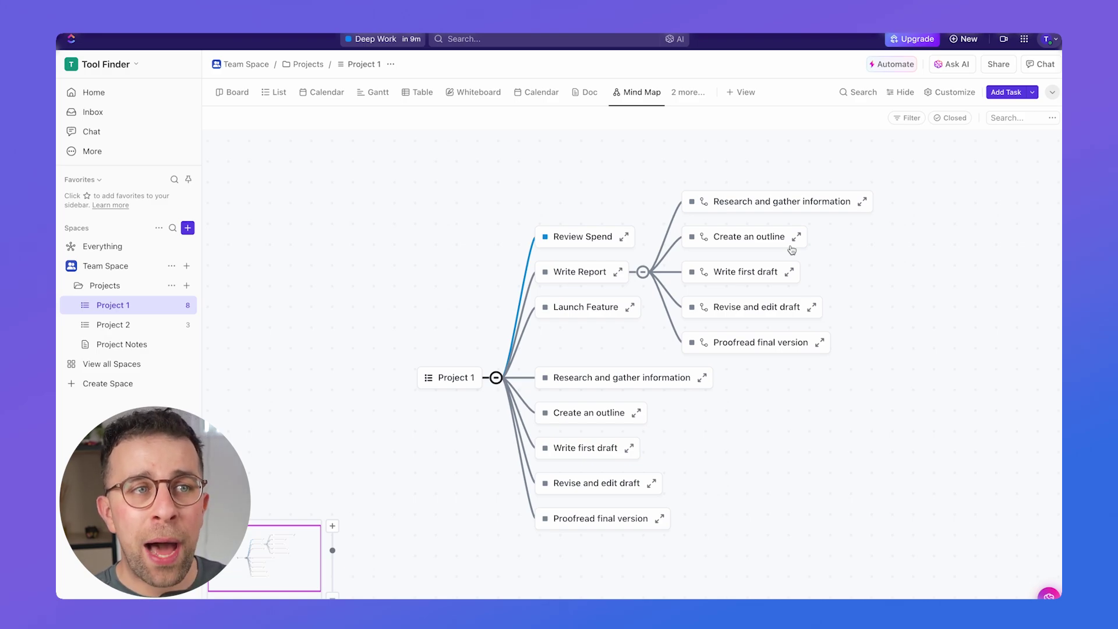
left_click(949, 92)
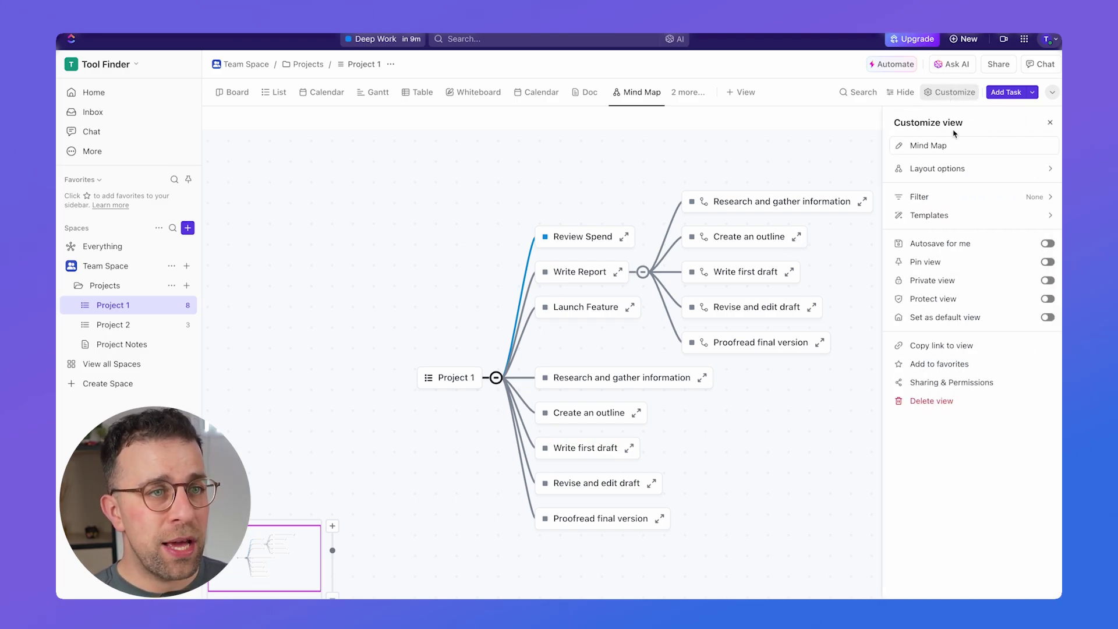
Review the Mind Map view's layout options and its template options, then dismiss them without making changes
left_click(958, 168)
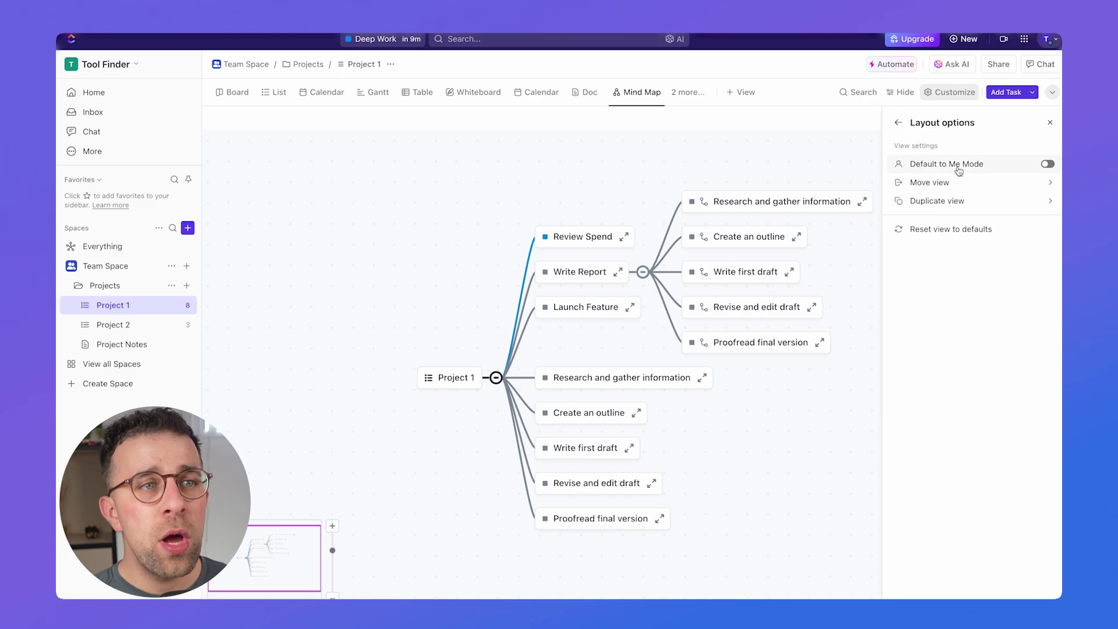
left_click(899, 123)
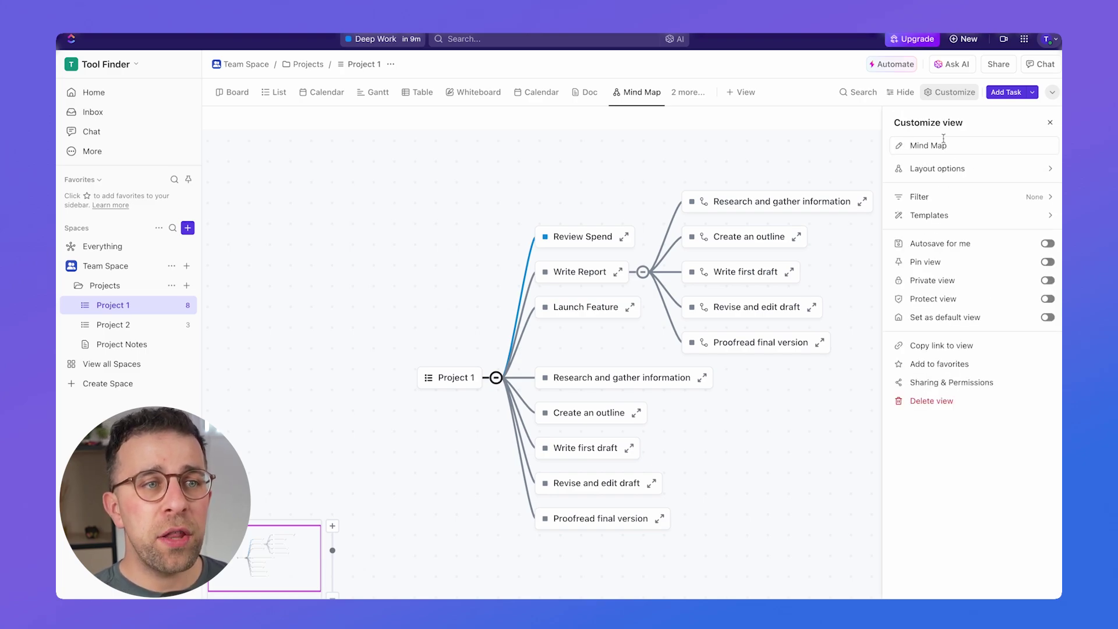
left_click(978, 218)
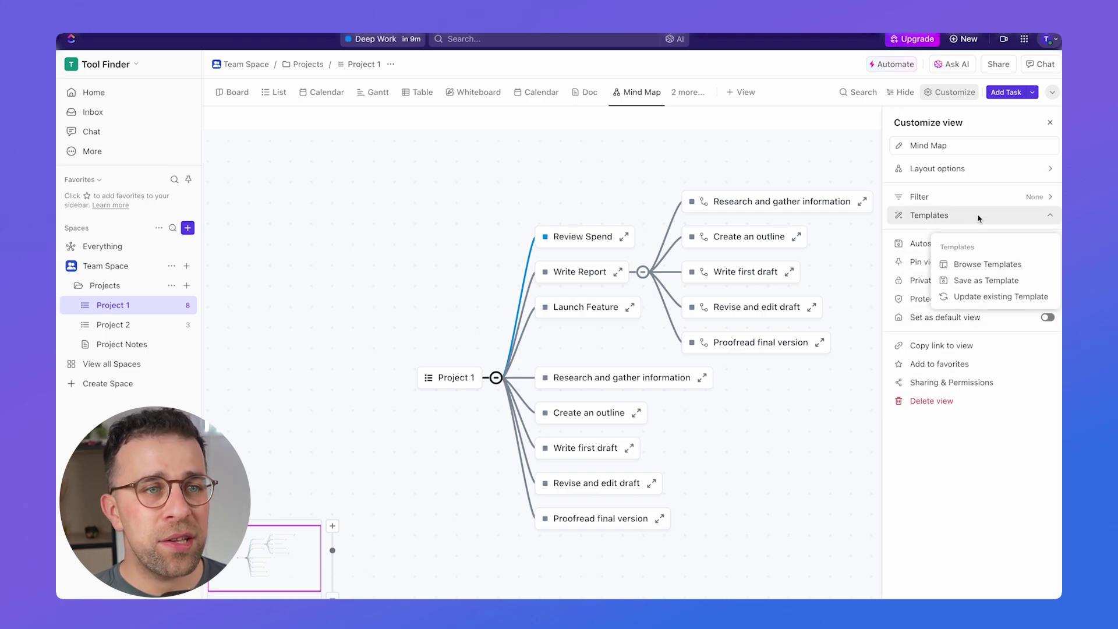
left_click(967, 417)
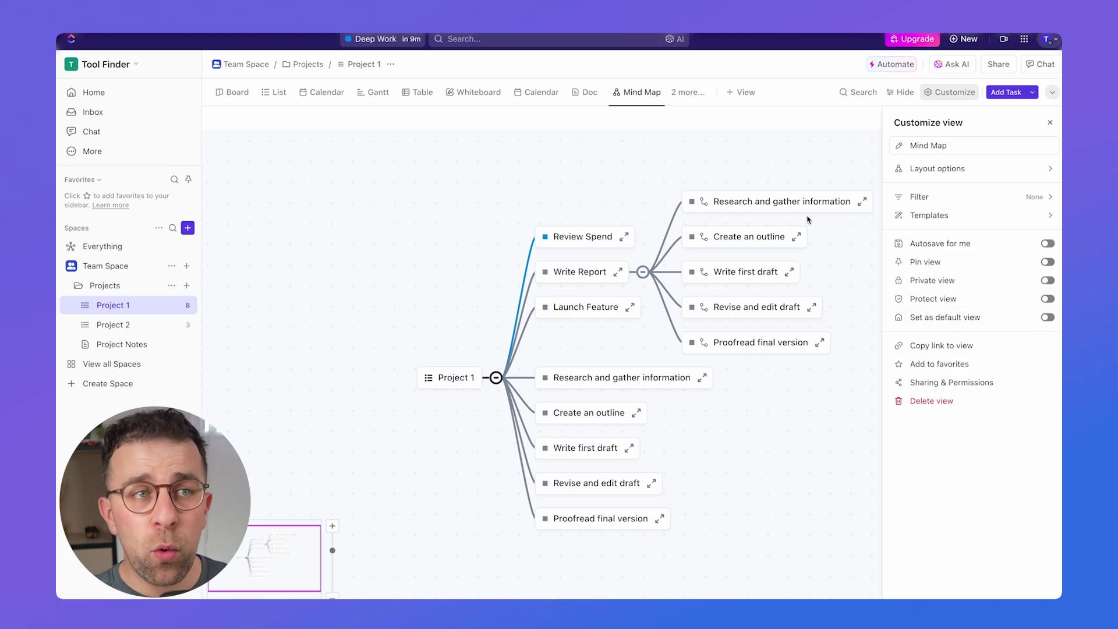
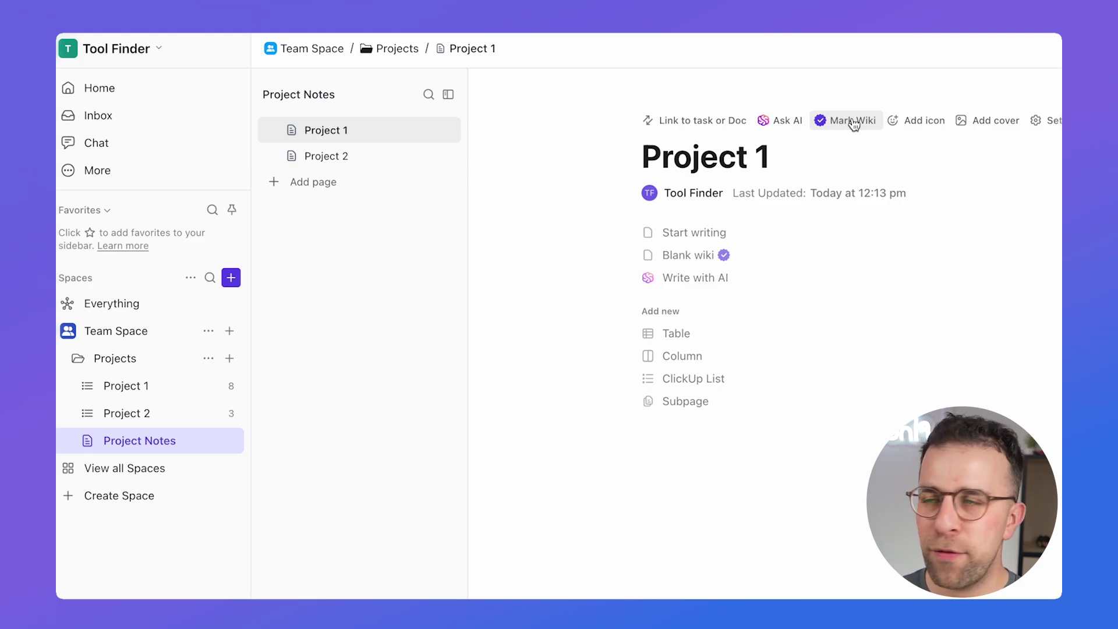
Mark the Project Notes doc as a wiki, start writing on its Project 1 page, and bring up the insert commands
left_click(854, 121)
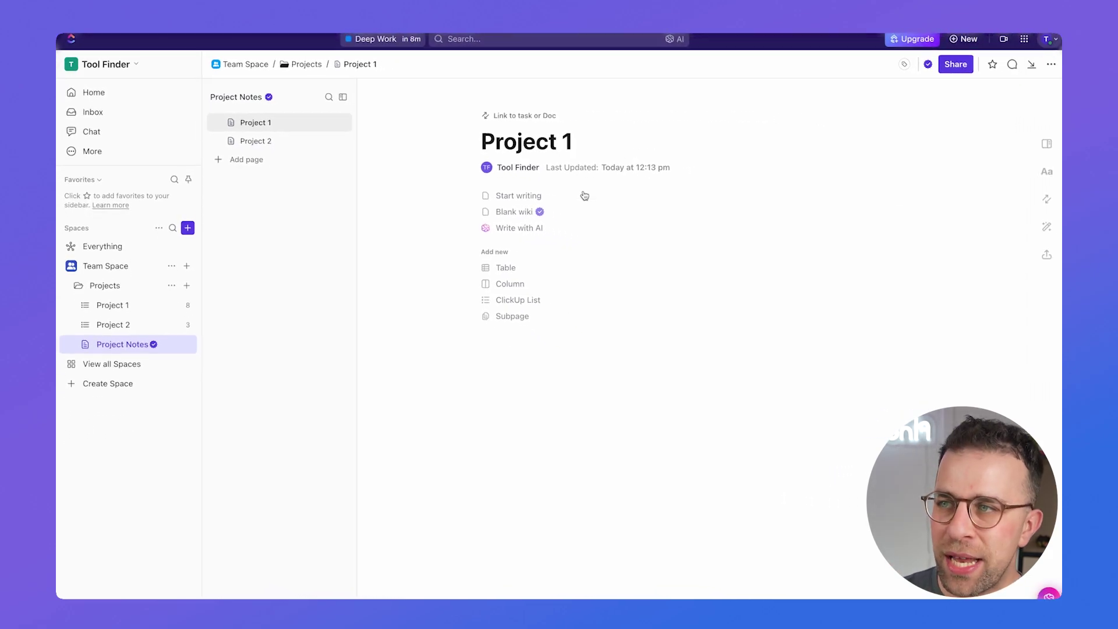
left_click(572, 212)
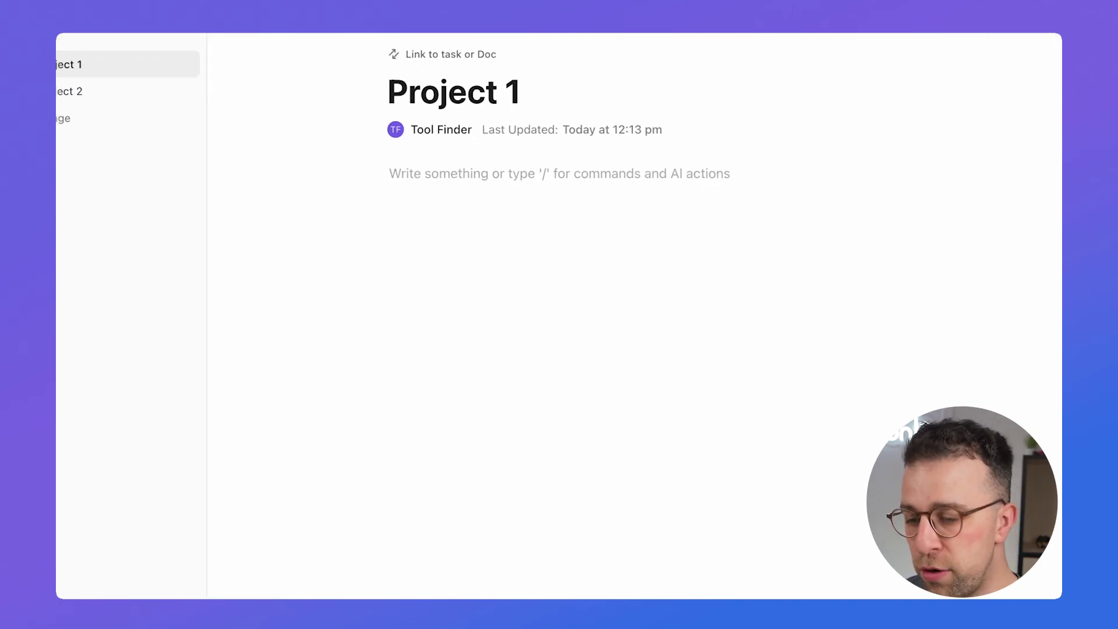
type("/")
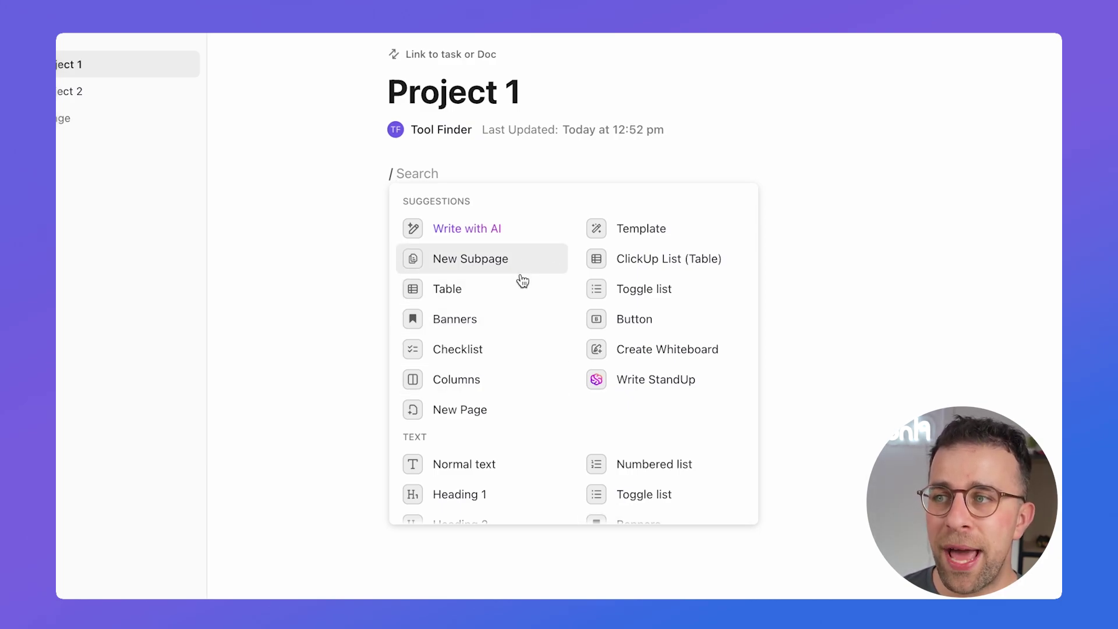
Browse the insertable text, view and embed blocks, and add the Brand Book template to the Project Notes doc
scroll(519, 370, "down", 10)
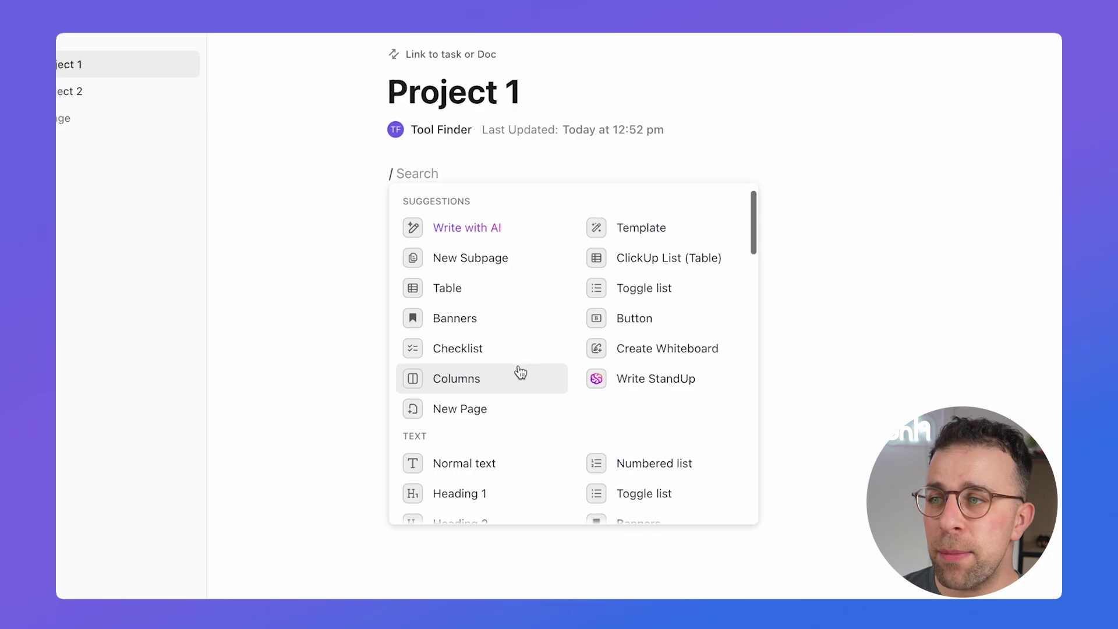
scroll(520, 372, "down", 4)
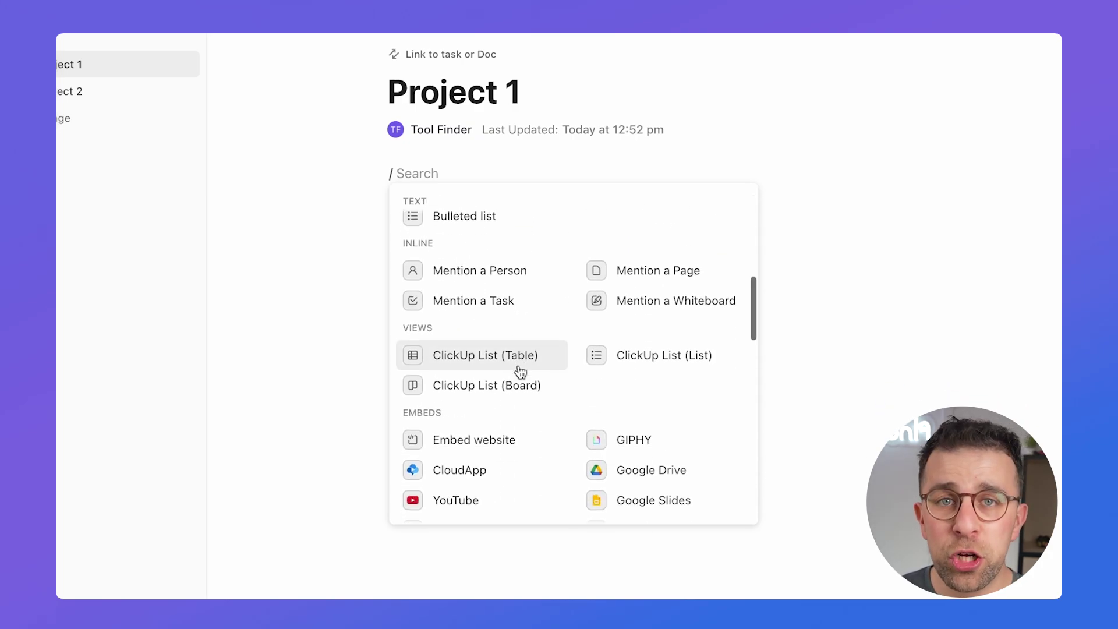
scroll(520, 373, "up", 15)
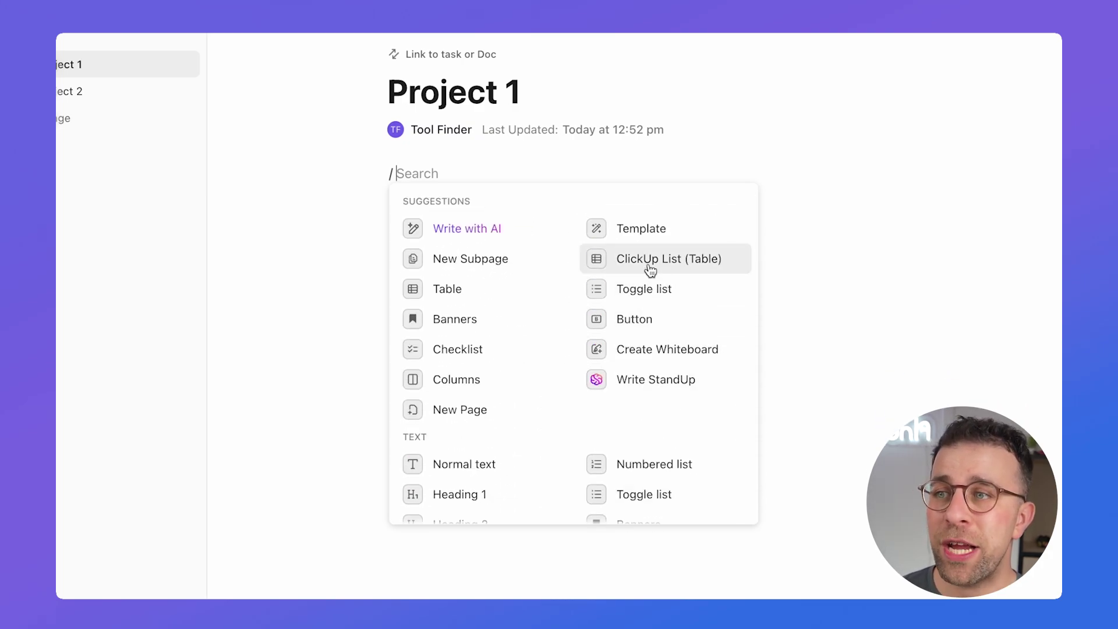
left_click(642, 230)
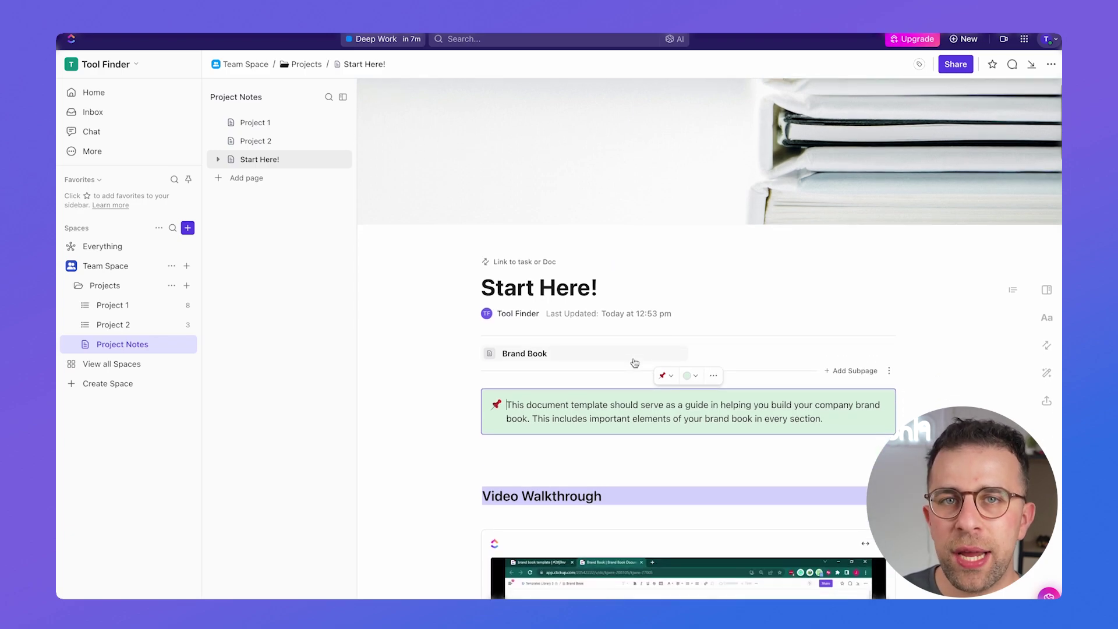
Look through the Start Here! page's banners, video walkthrough and brand book sections, and return to its beginning
scroll(635, 363, "down", 1)
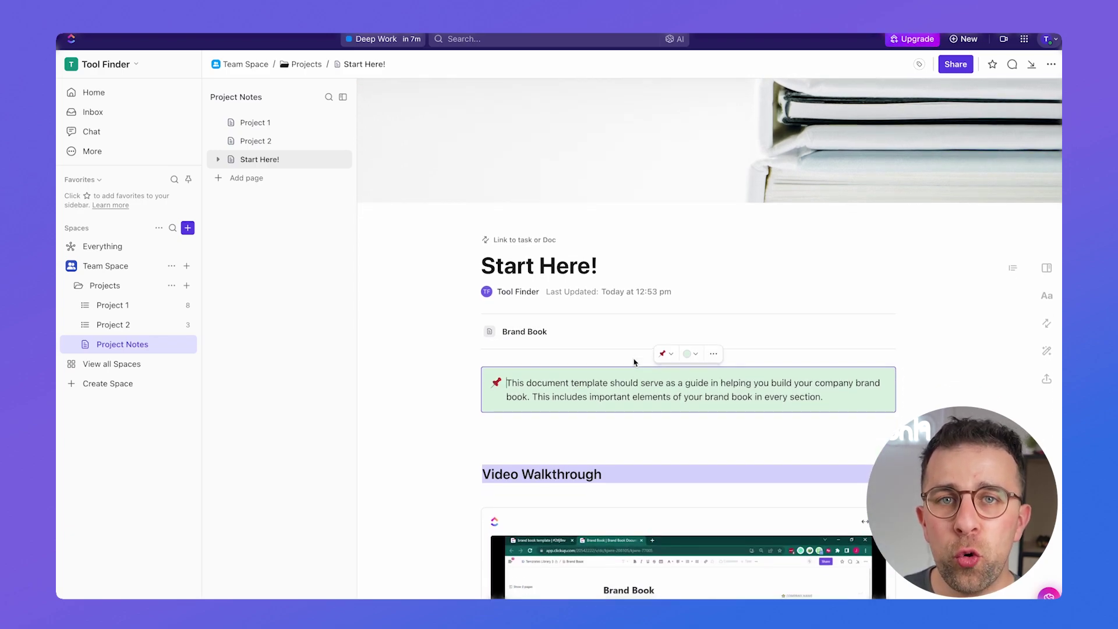
scroll(634, 362, "down", 10)
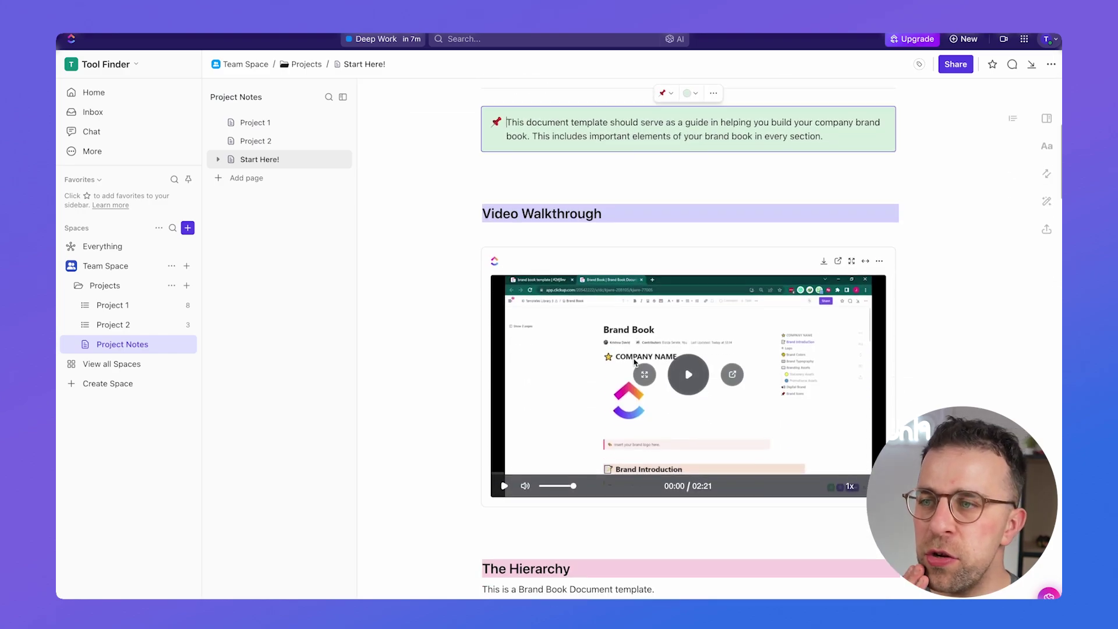
scroll(633, 358, "down", 20)
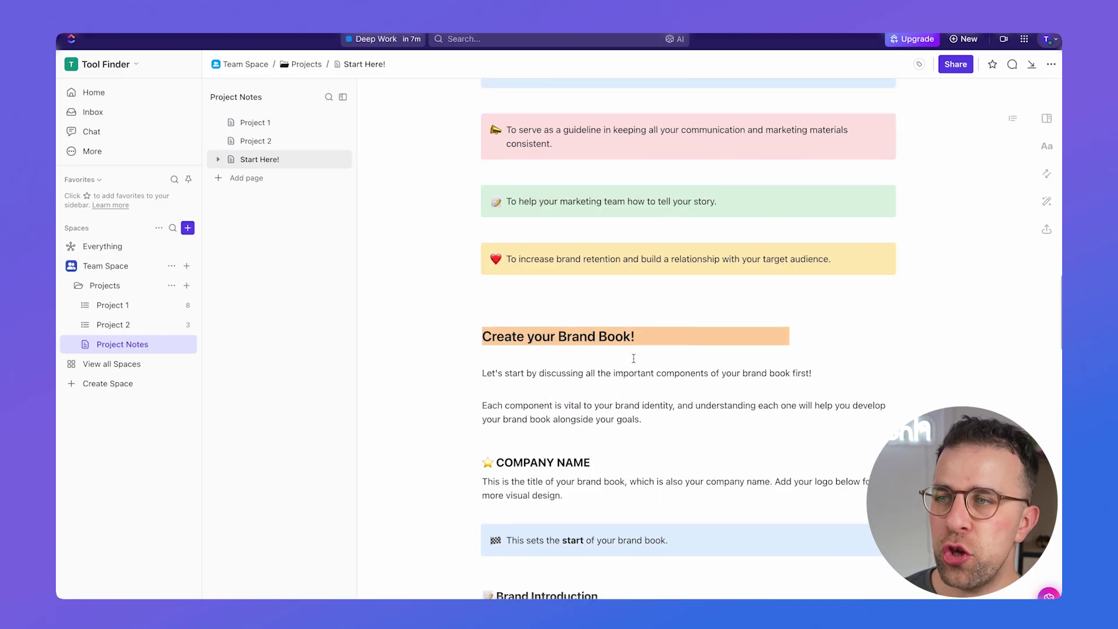
scroll(634, 358, "down", 5)
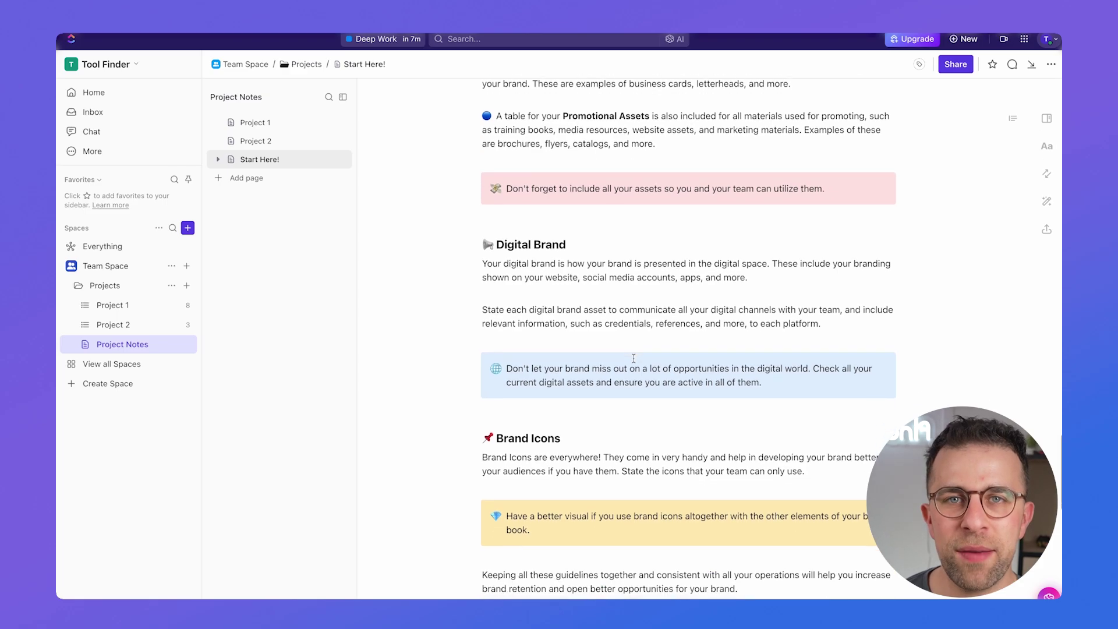
scroll(634, 360, "up", 20)
scroll(640, 338, "up", 2)
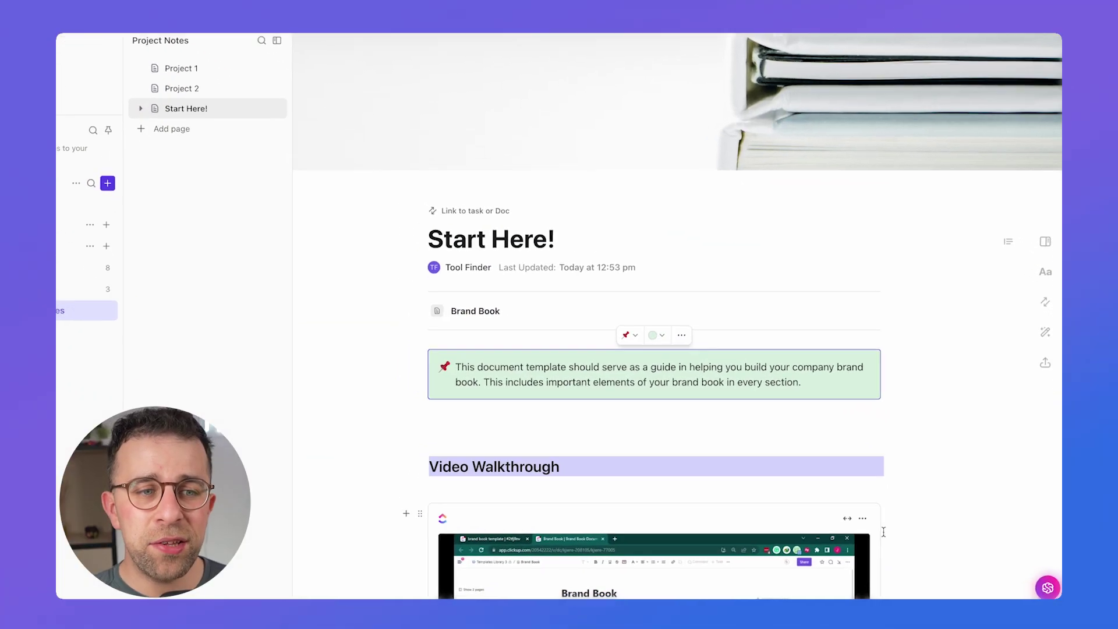
Ask the AI assistant the suggested question about why establishing brand colors is important, read the answer and close the assistant
left_click(1048, 587)
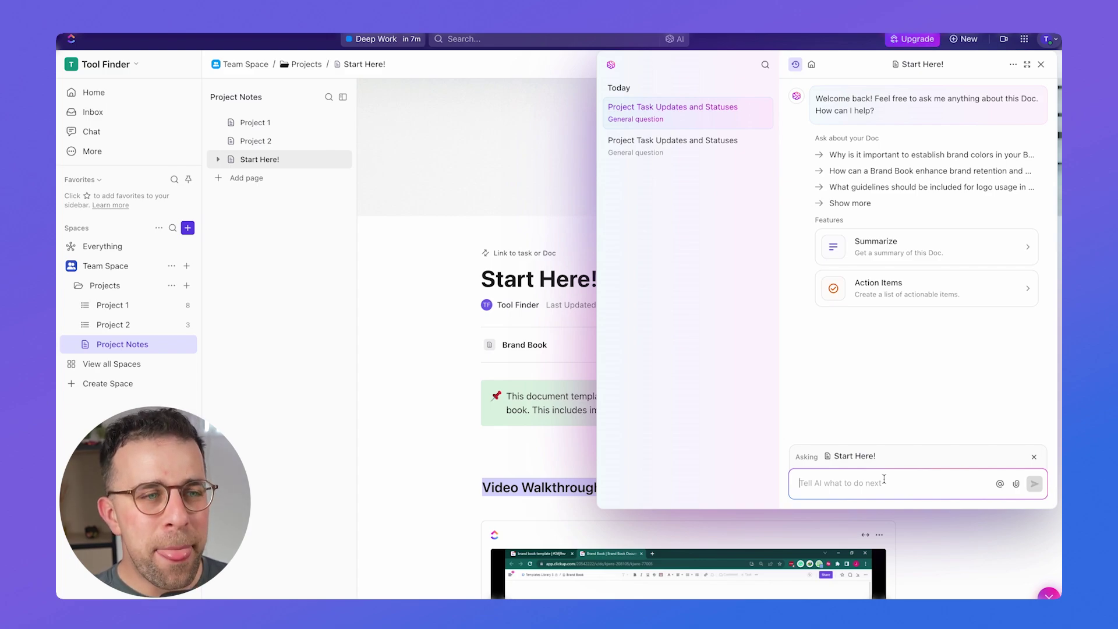
left_click(924, 161)
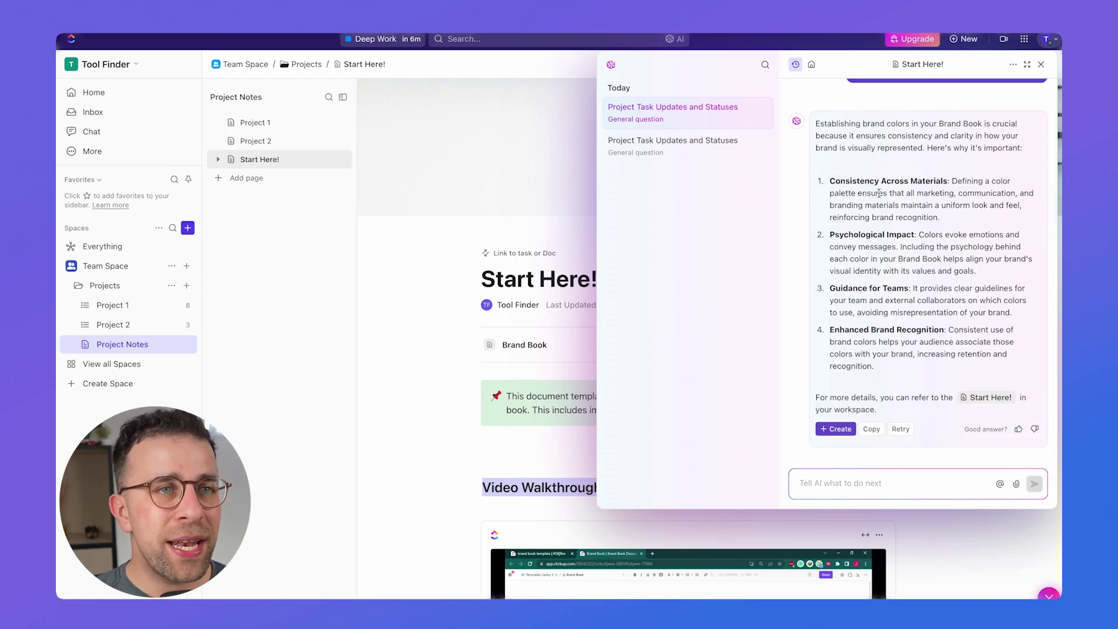
key("Escape")
scroll(888, 402, "down", 3)
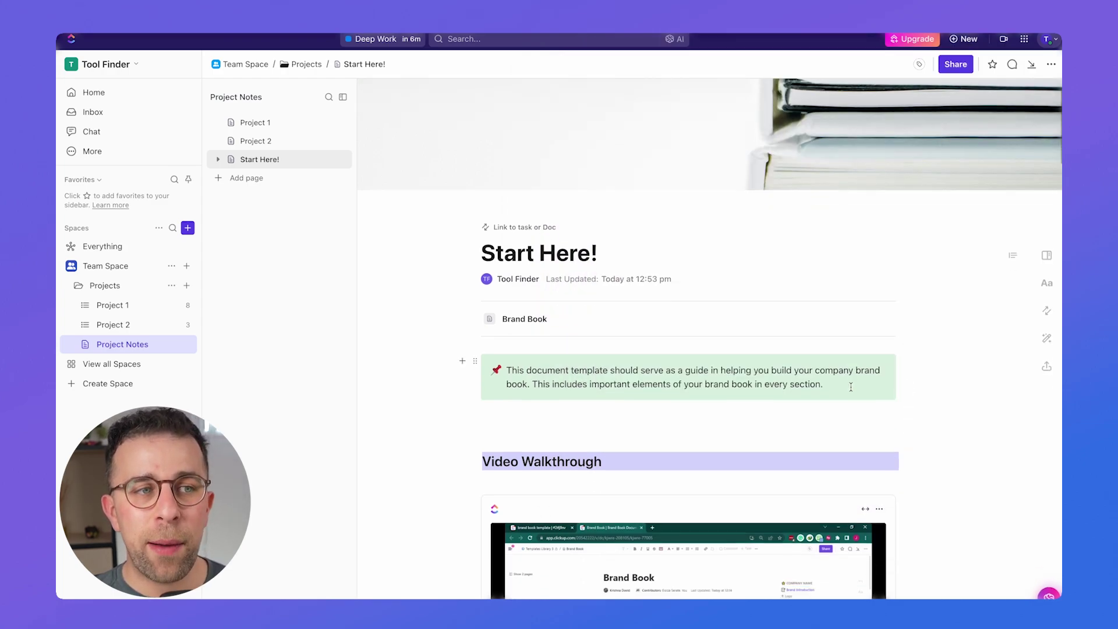
Inspect the Start Here! page's Relationships & References and its typography, header, subpage style and protection settings
left_click(1047, 211)
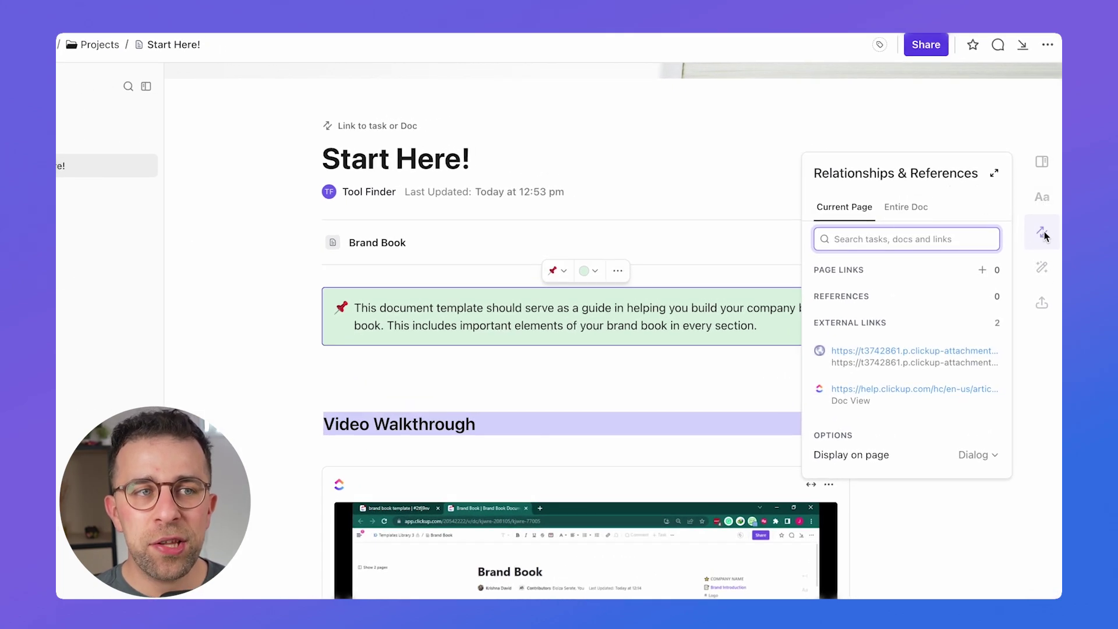
left_click(1042, 197)
scroll(903, 507, "down", 5)
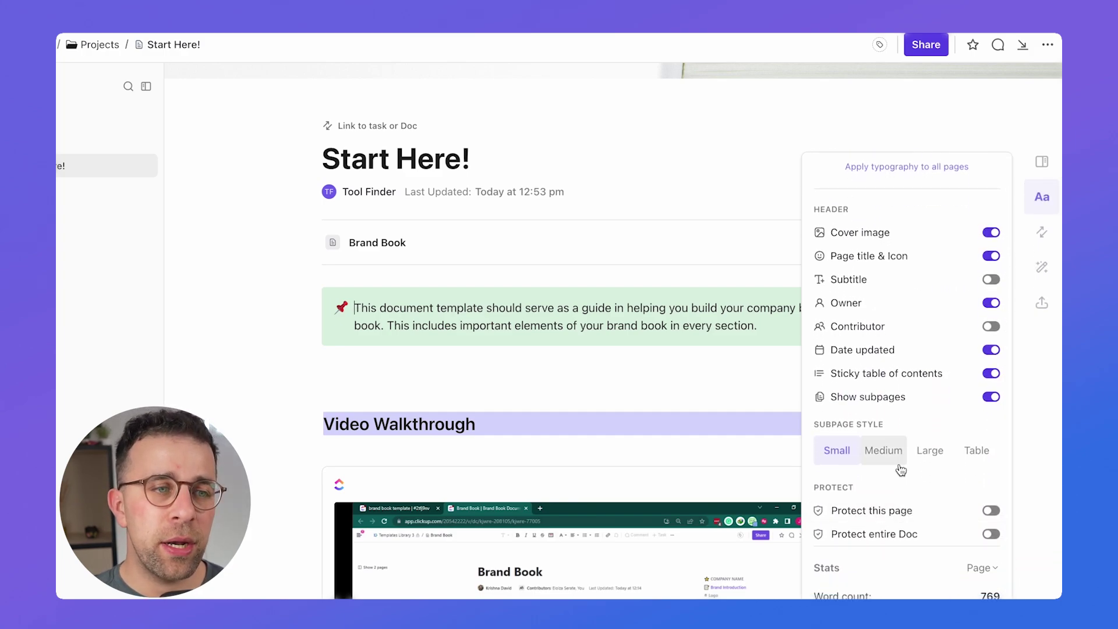
scroll(901, 469, "down", 2)
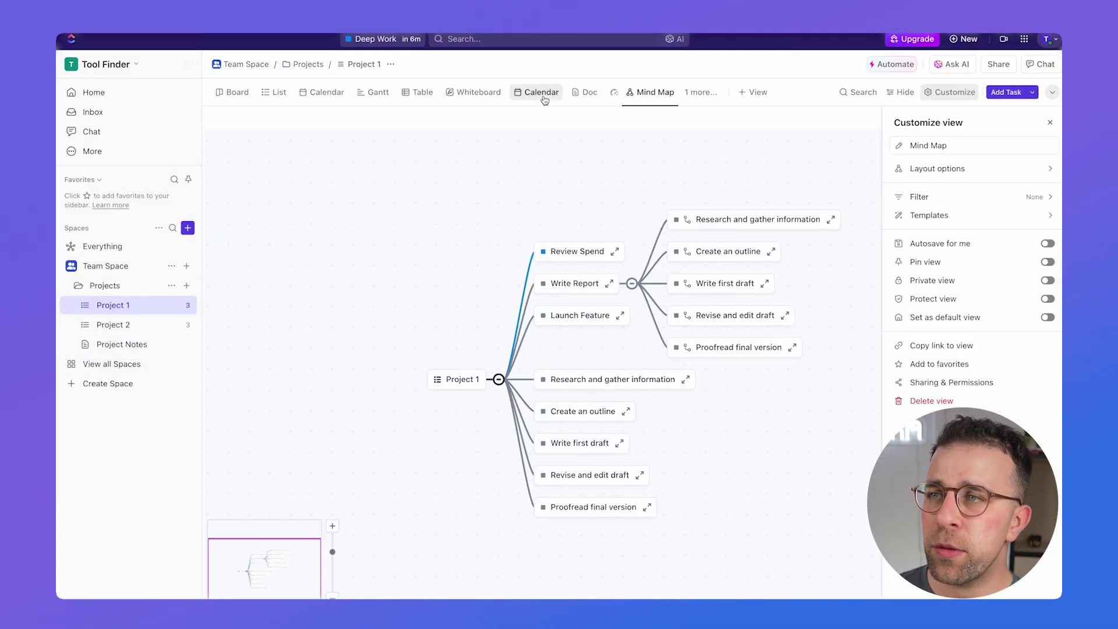
View Project 1's untitled Doc and close it to return to the task list
left_click(587, 92)
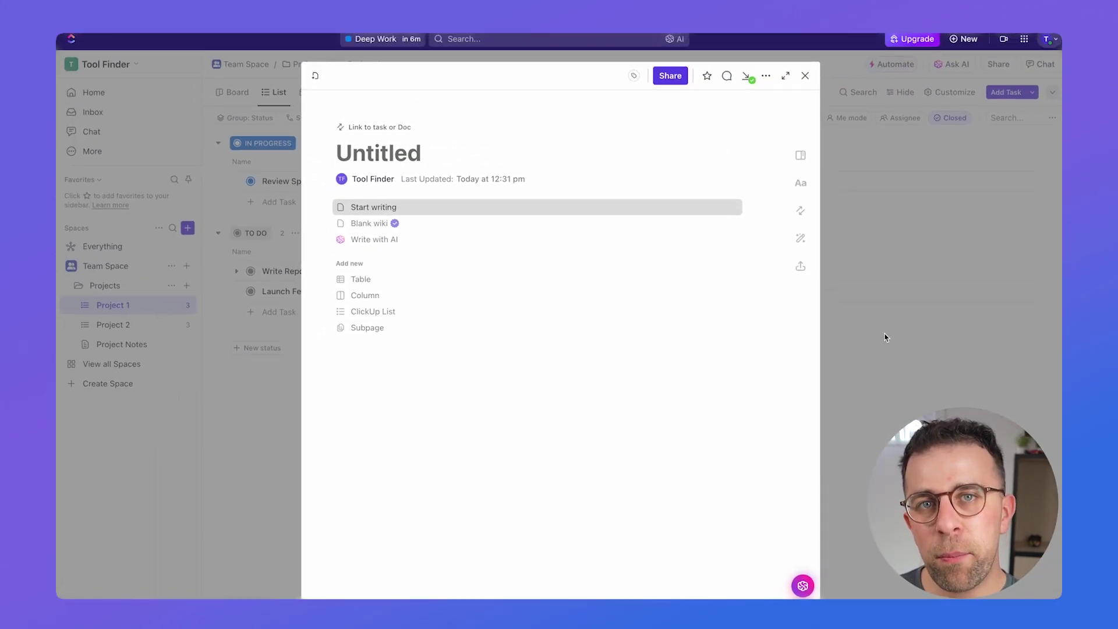
left_click(896, 330)
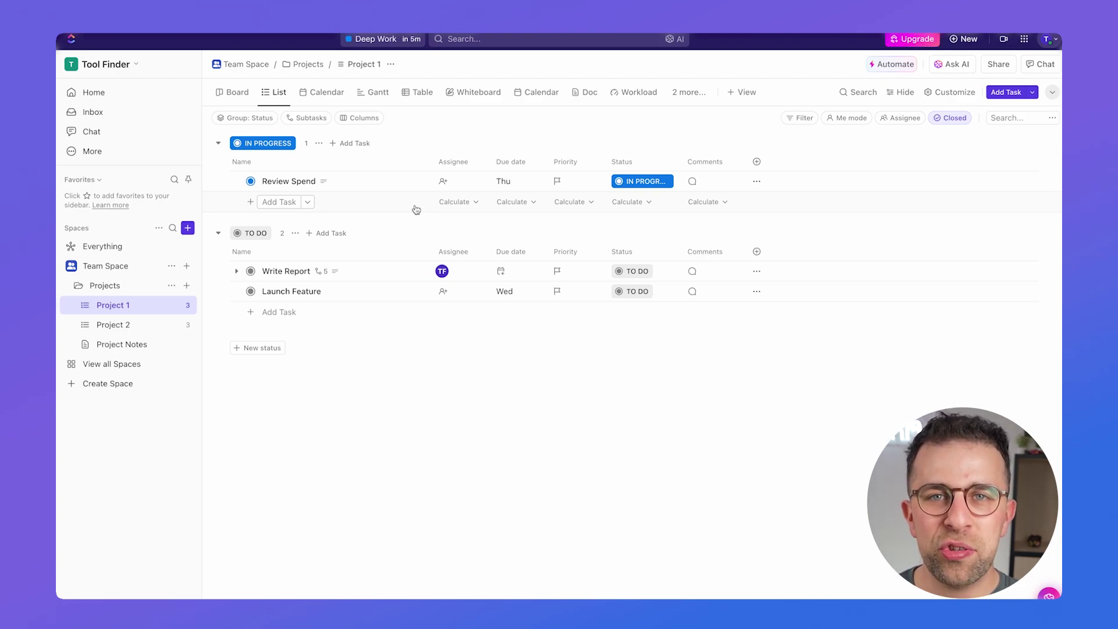
View Chat's Posts, check the available post types, and open and close the post "Yay! We launched Bundles"
left_click(119, 131)
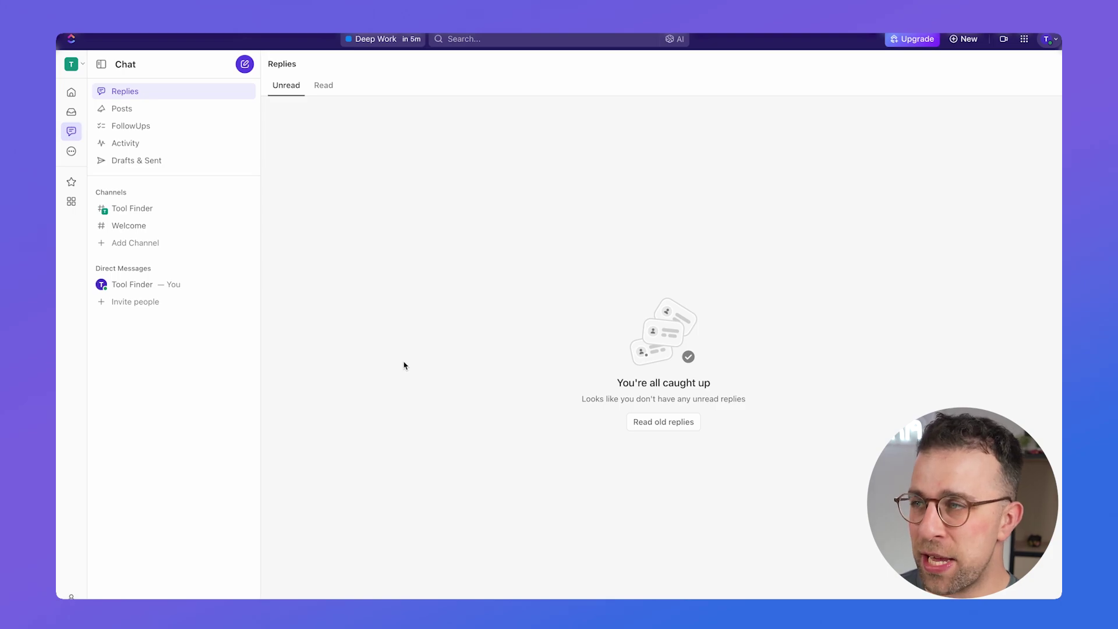
left_click(152, 109)
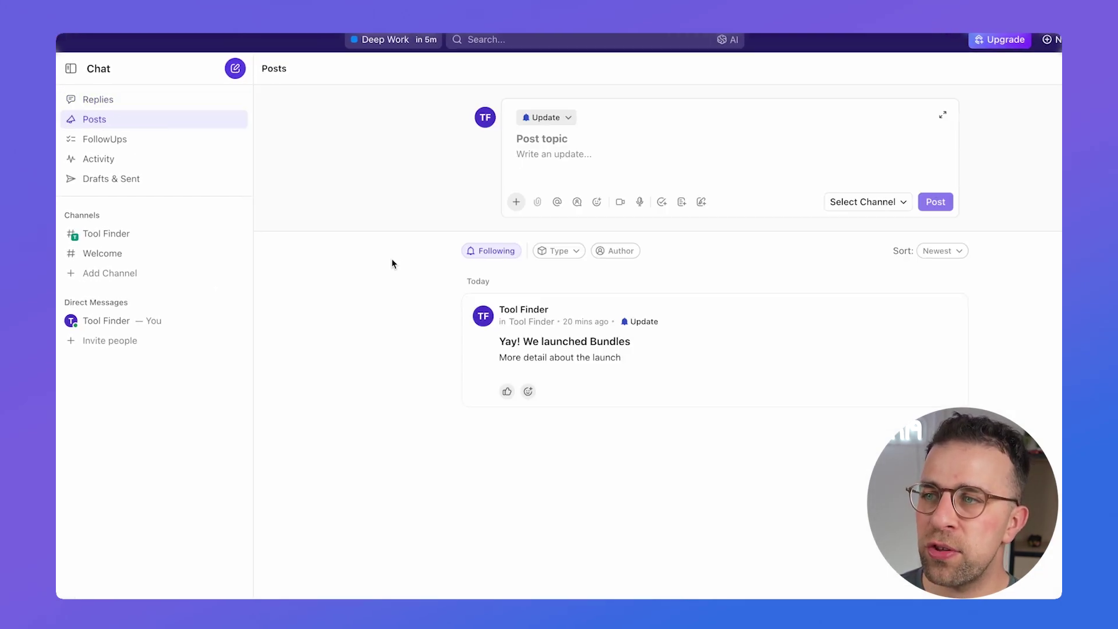
mouse_move(669, 340)
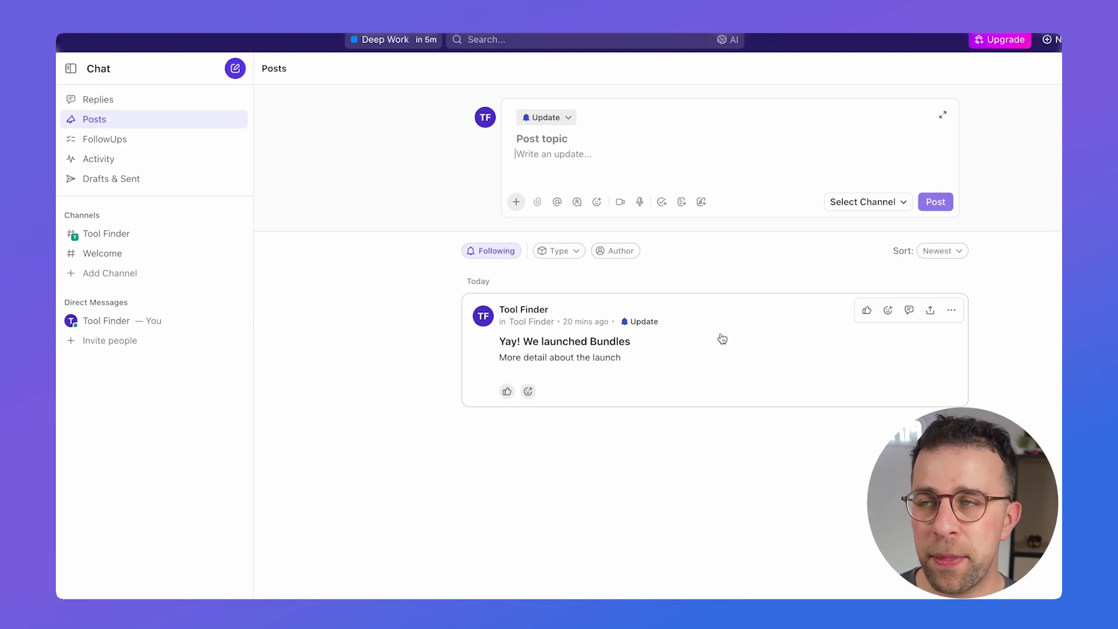
left_click(547, 117)
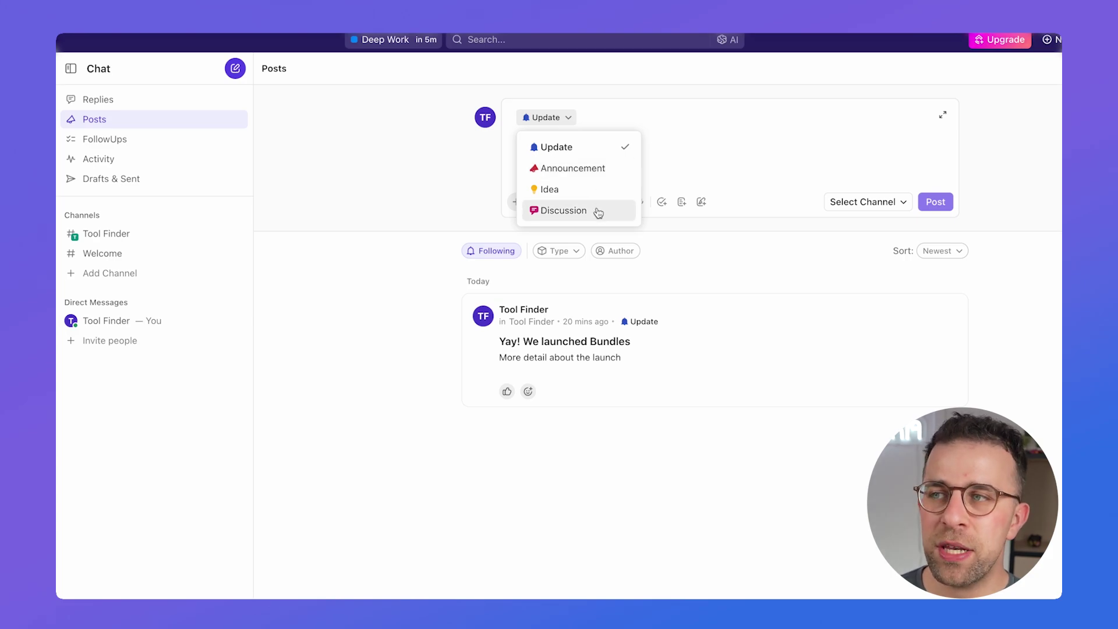
left_click(570, 395)
left_click(570, 396)
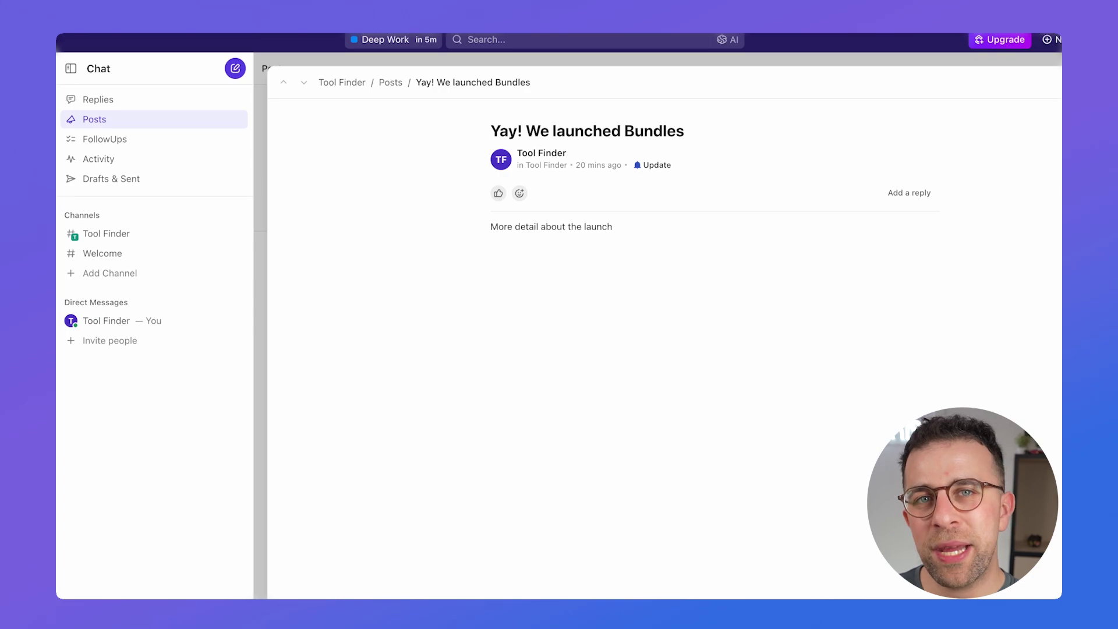
key("Escape")
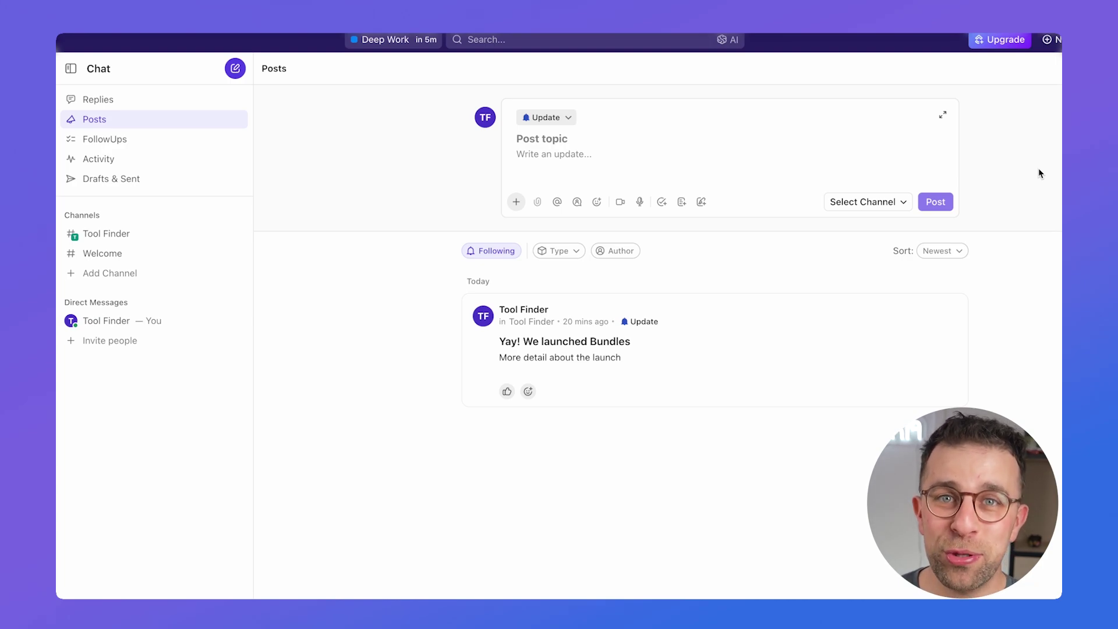
Look over Chat's FollowUps, Reminders, Activity and Drafts & Sent sections, and open the Tool Finder channel
left_click(178, 141)
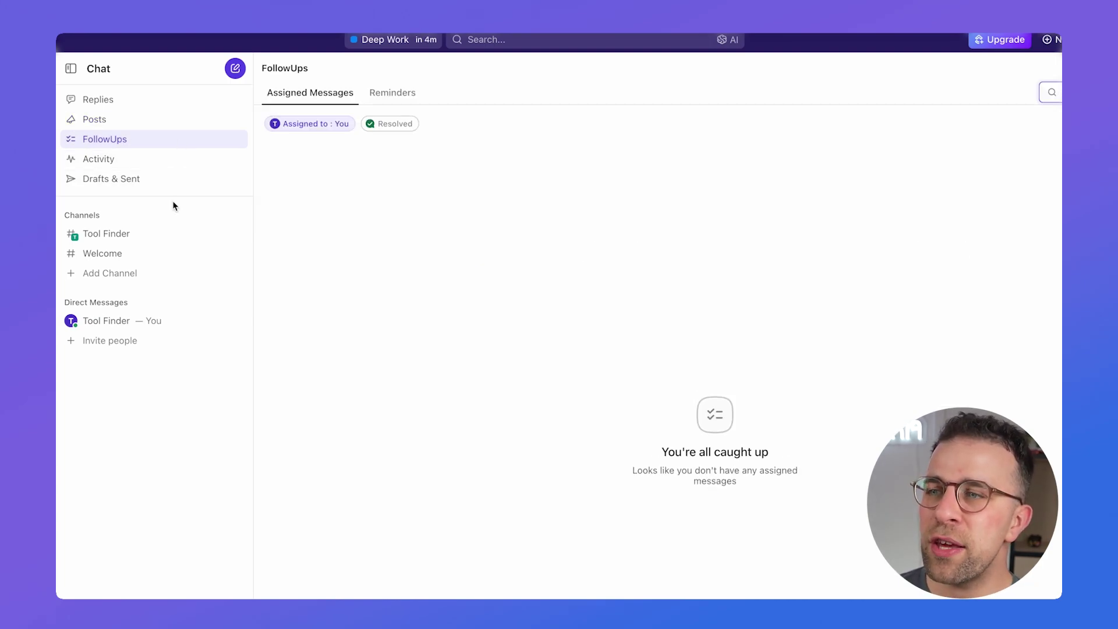
left_click(387, 93)
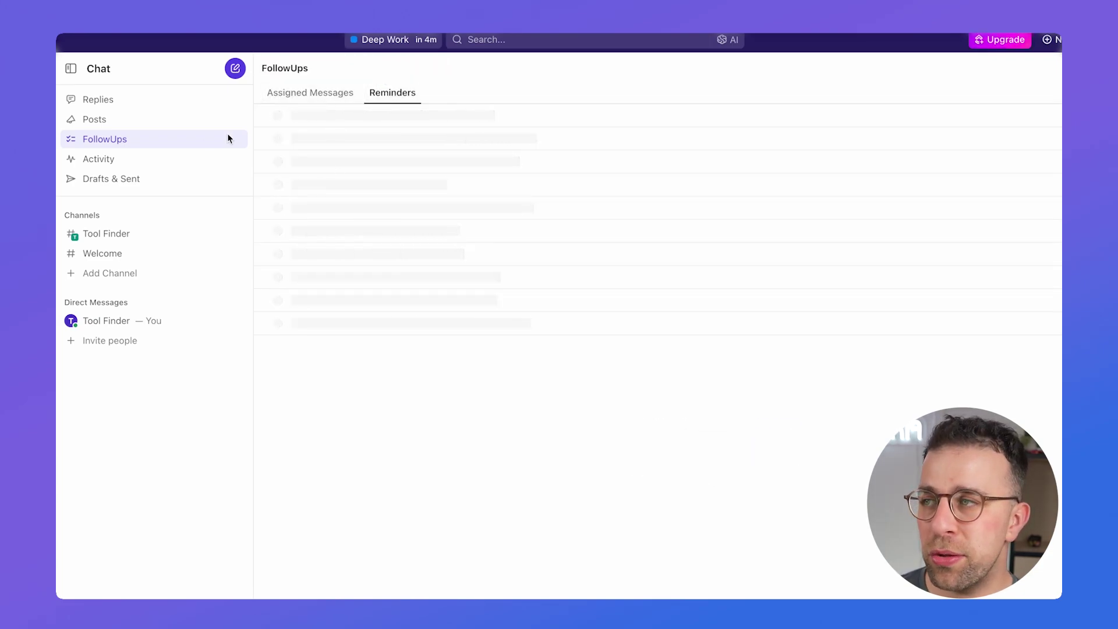
left_click(145, 161)
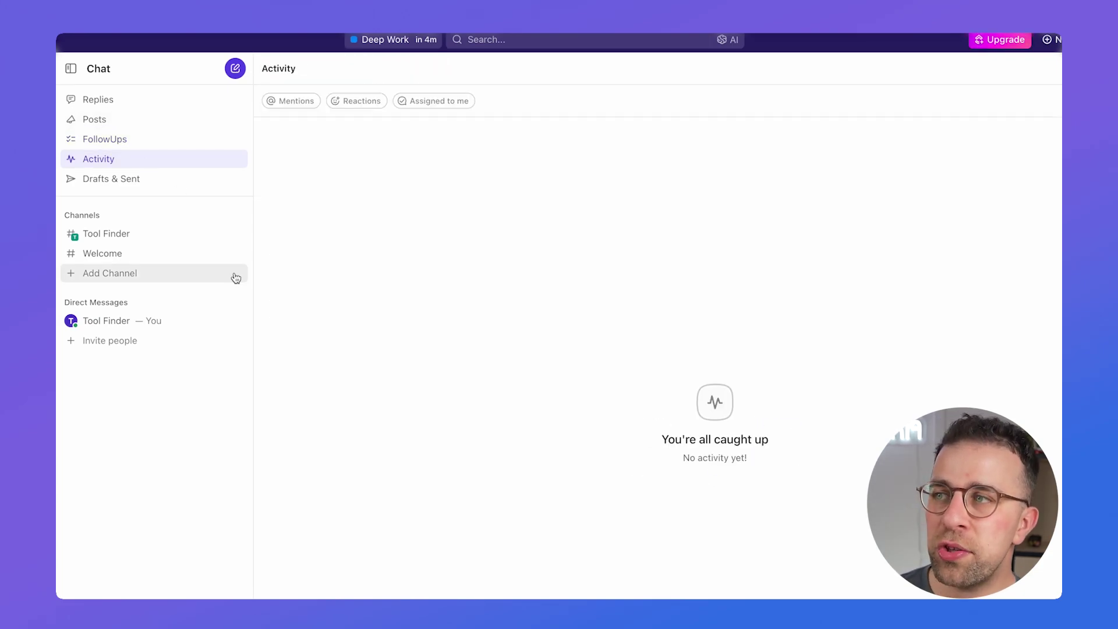
left_click(183, 185)
left_click(157, 234)
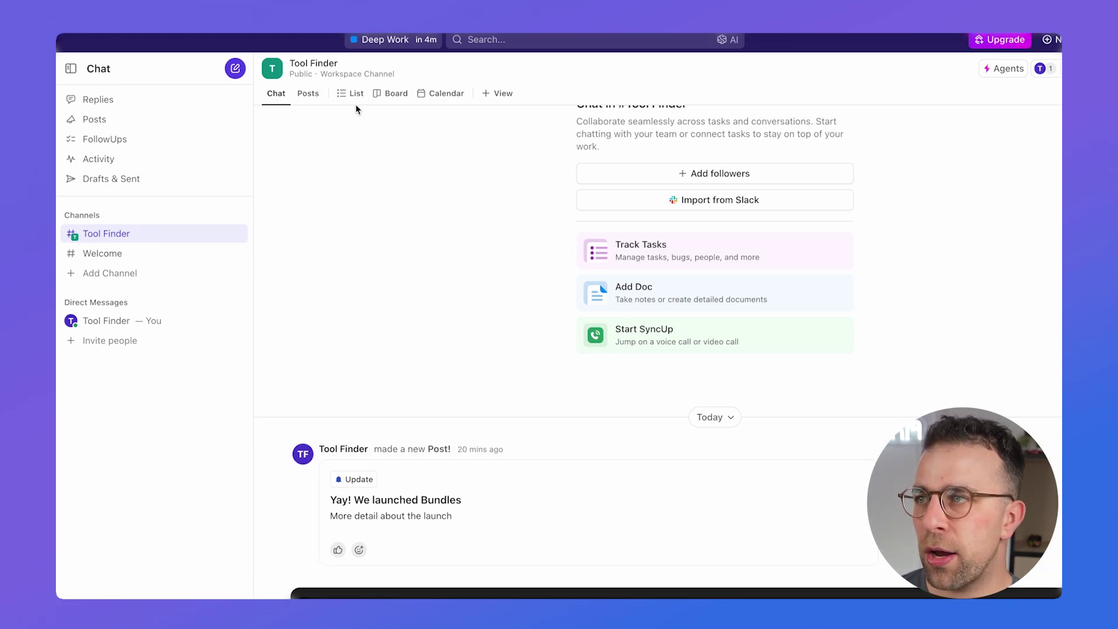
Look over the Tool Finder channel's Posts, Chat, Board, List and Calendar views, and check which view types can be added
left_click(306, 97)
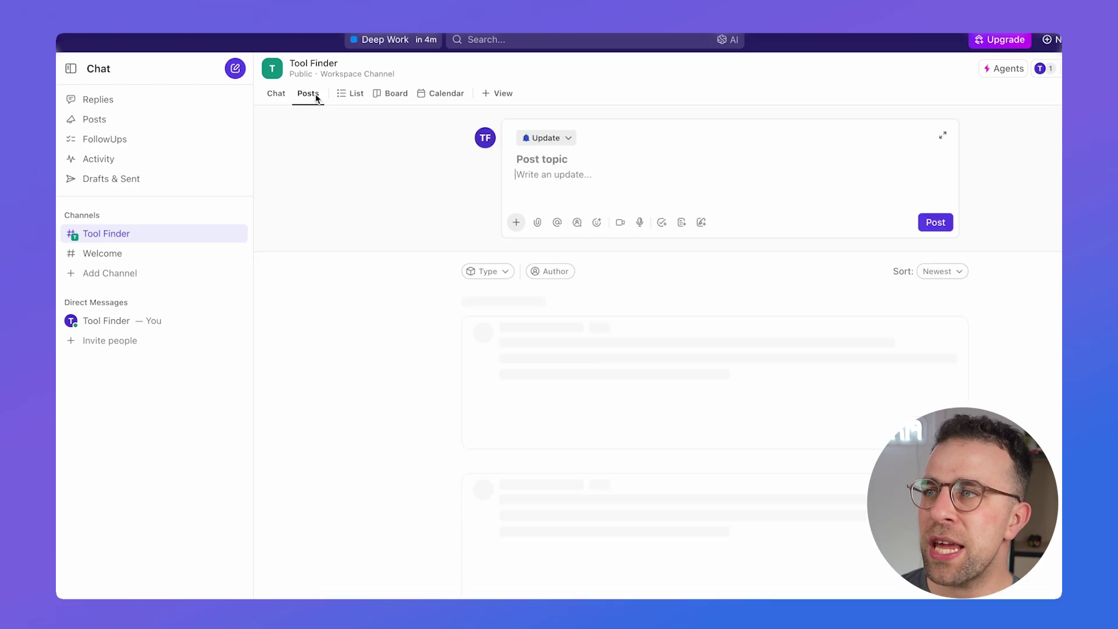
left_click(278, 95)
left_click(398, 98)
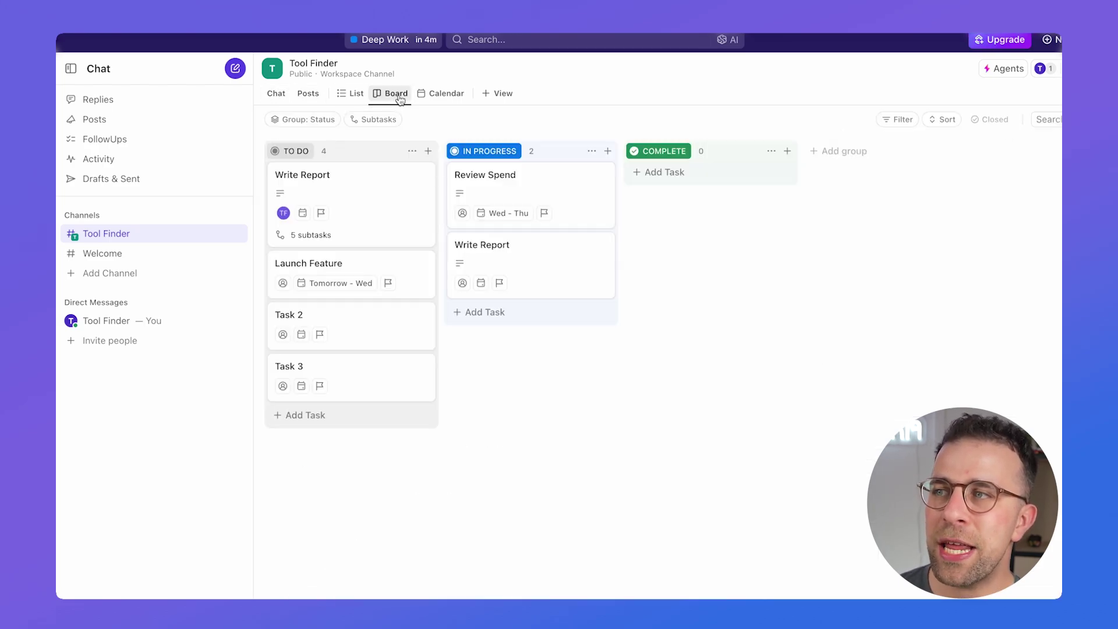
left_click(361, 95)
left_click(460, 96)
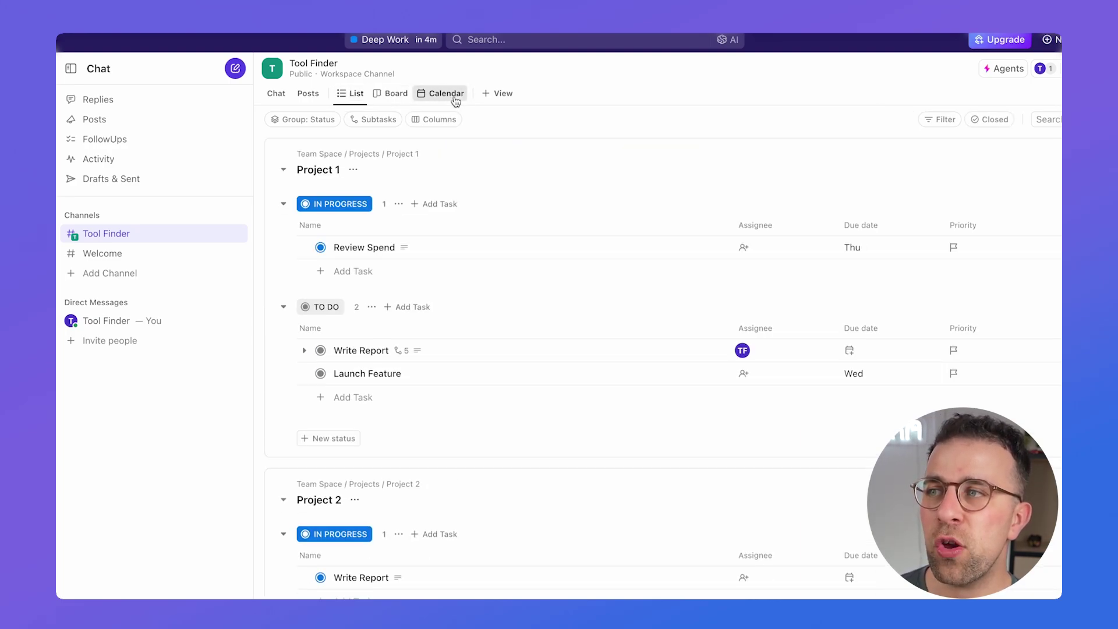
left_click(497, 93)
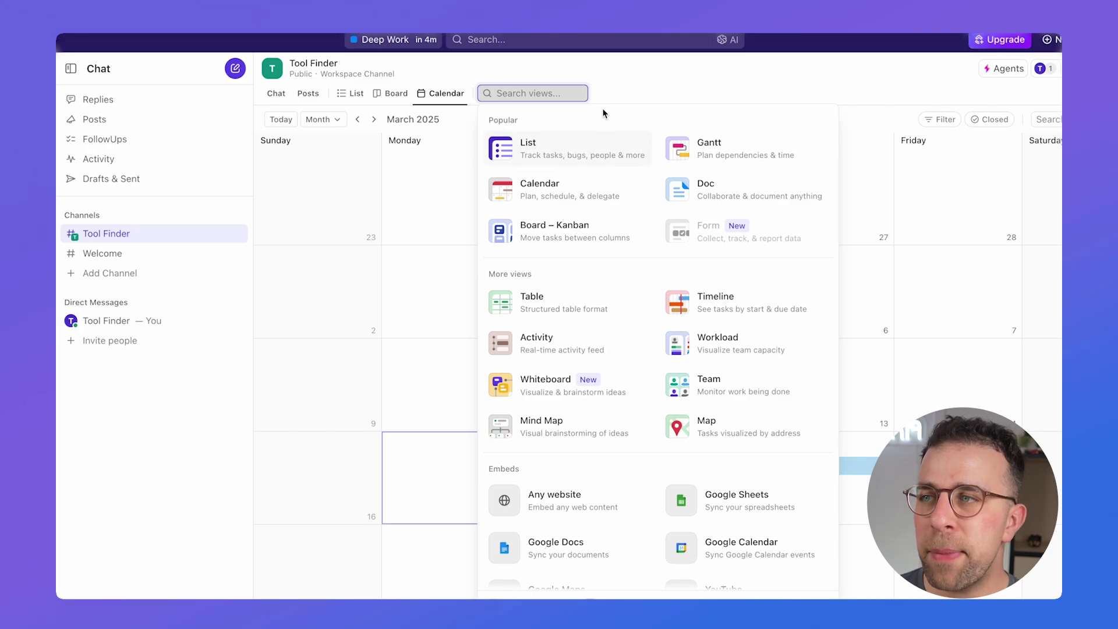
left_click(616, 82)
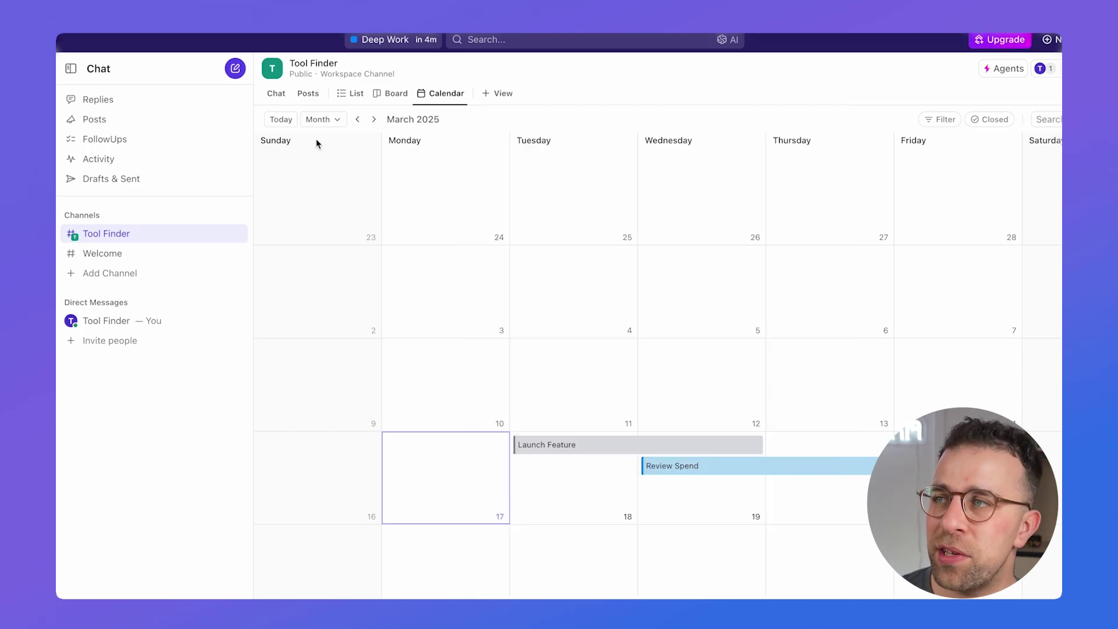
Look over the personal direct message space, including its calendar and assigned tasks, and return to its chat
left_click(130, 320)
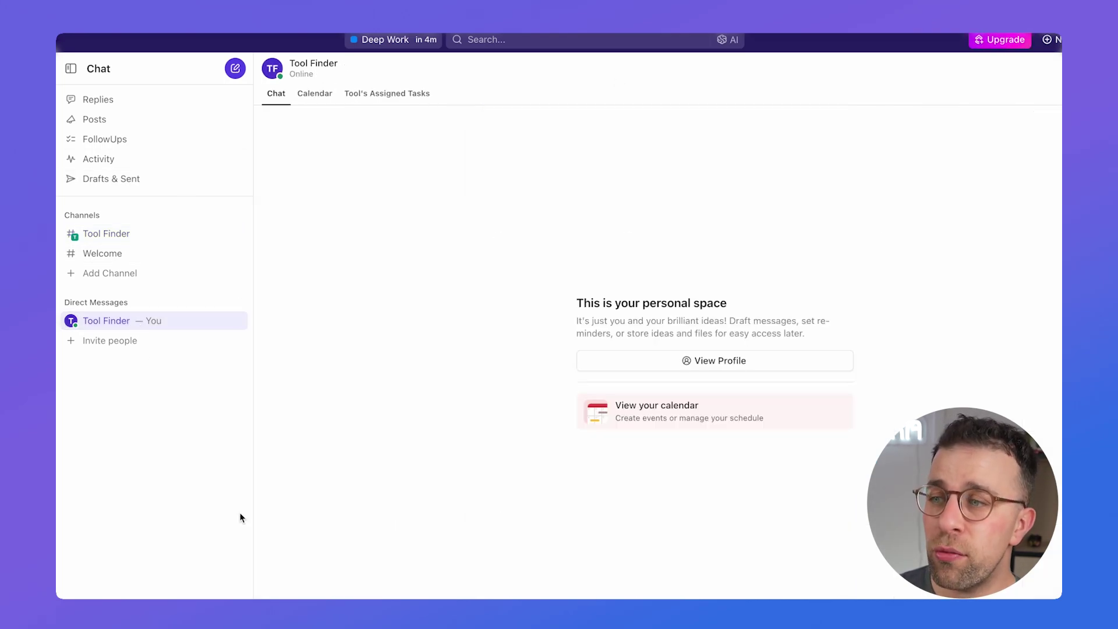
left_click(665, 414)
scroll(640, 379, "down", 1)
scroll(637, 413, "down", 5)
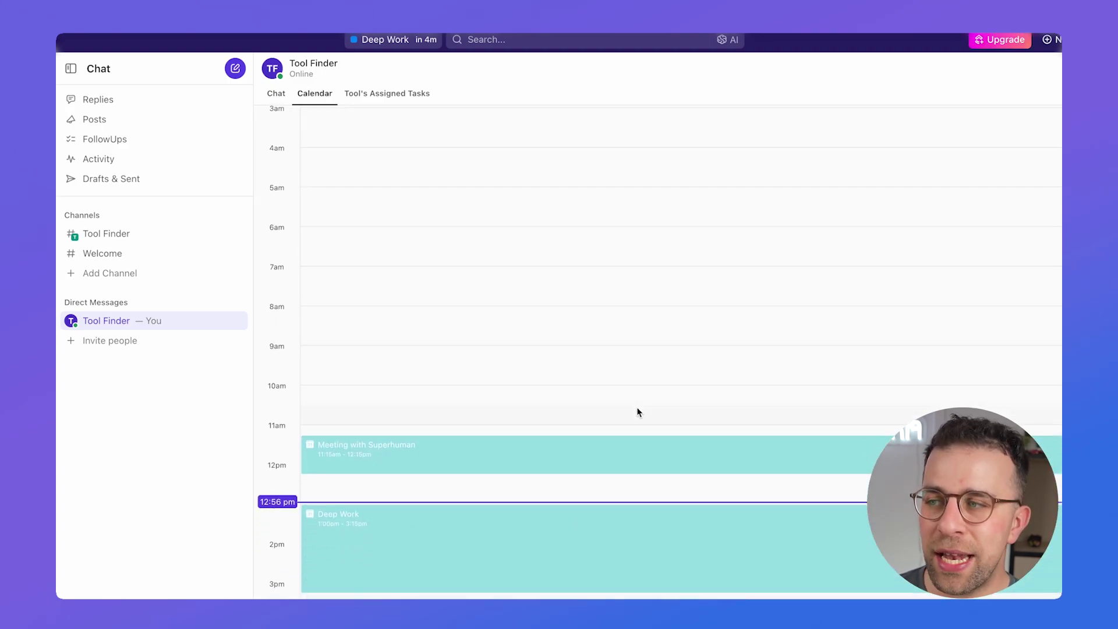
scroll(637, 408, "up", 3)
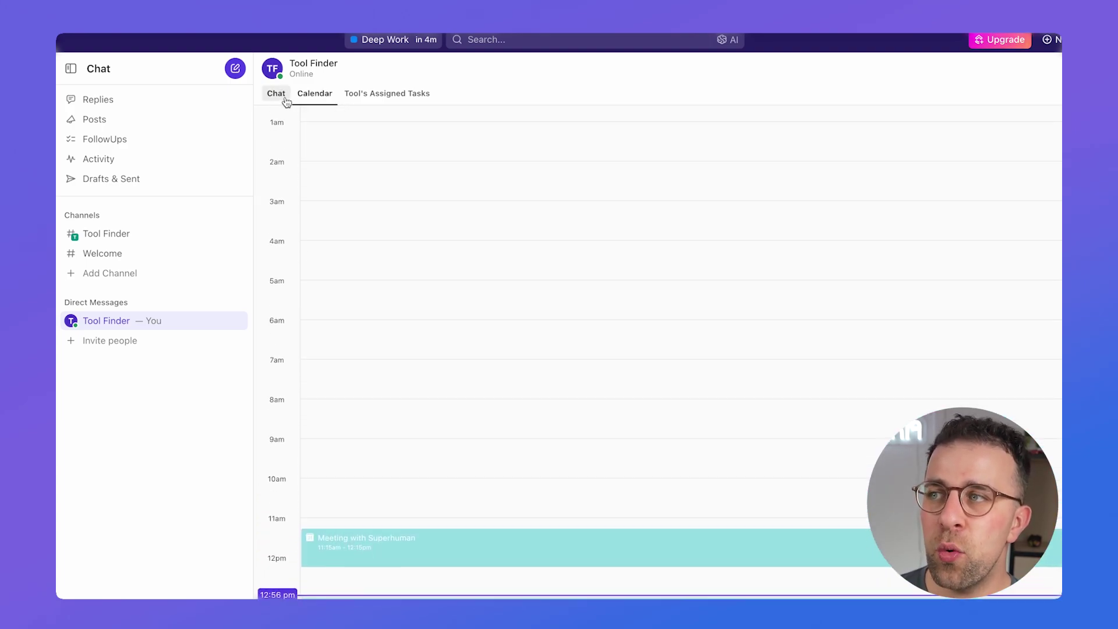
left_click(276, 94)
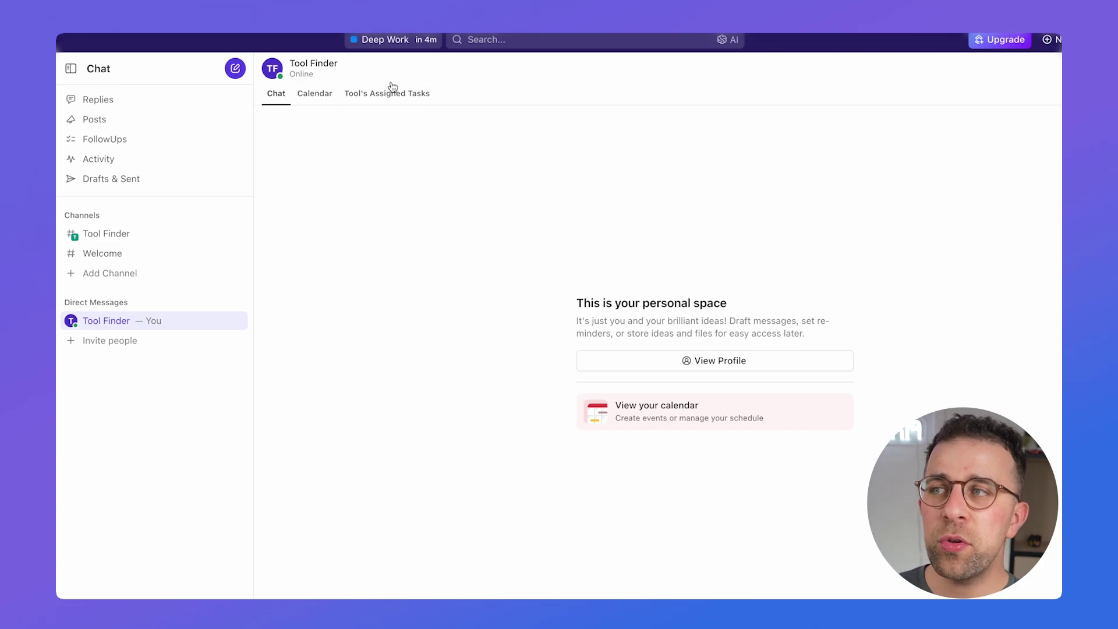
left_click(392, 101)
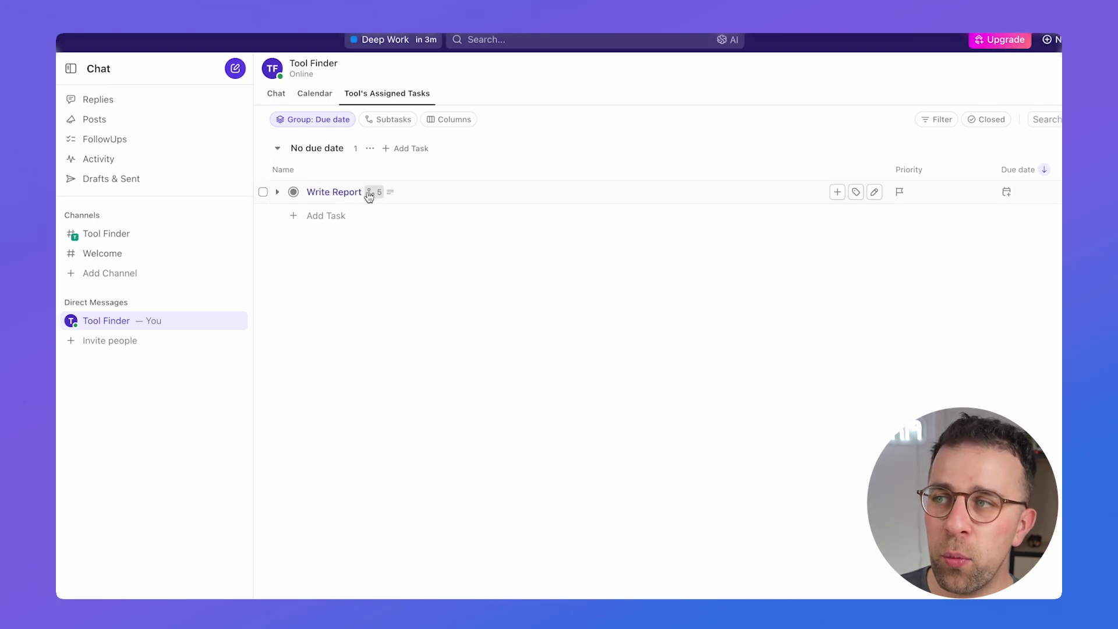
mouse_move(368, 192)
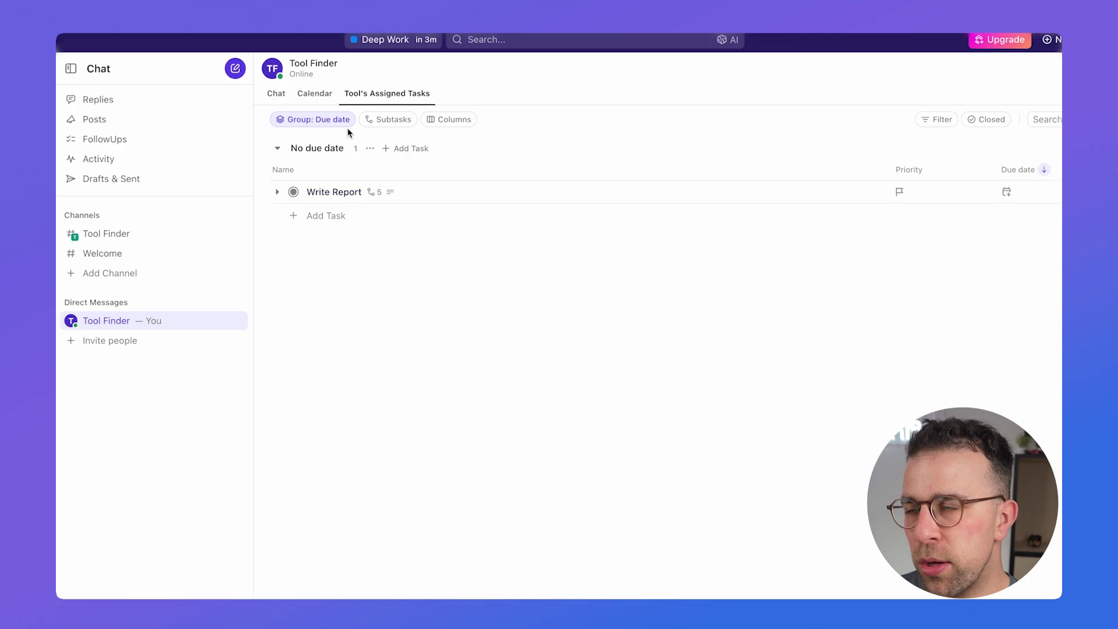
left_click(276, 93)
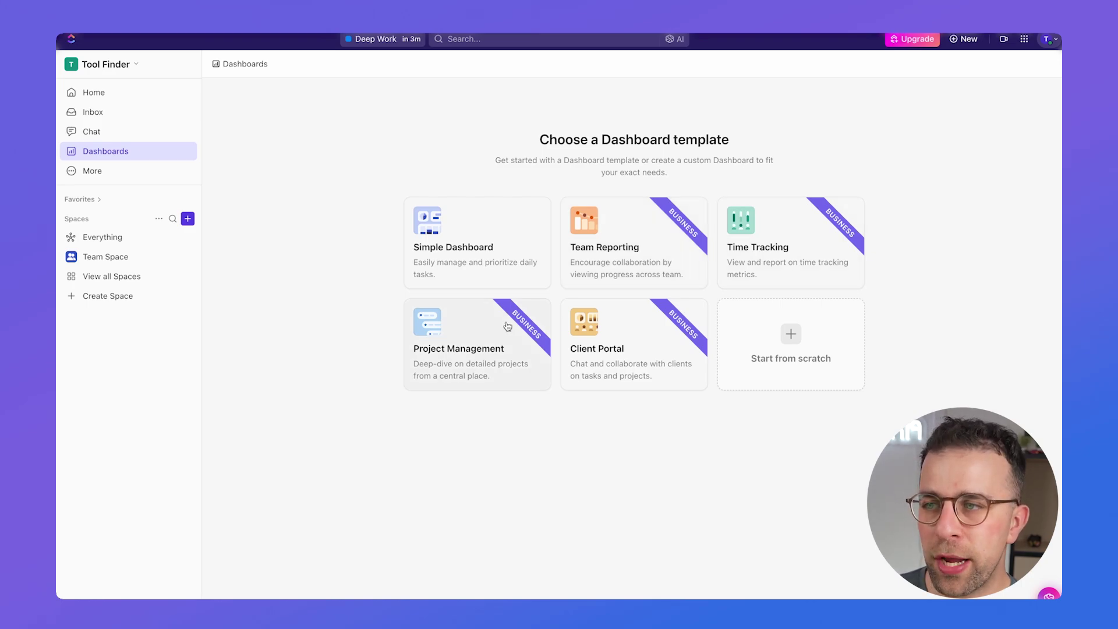
Create a dashboard from the Simple Dashboard template with Project 1 as its data source
left_click(526, 240)
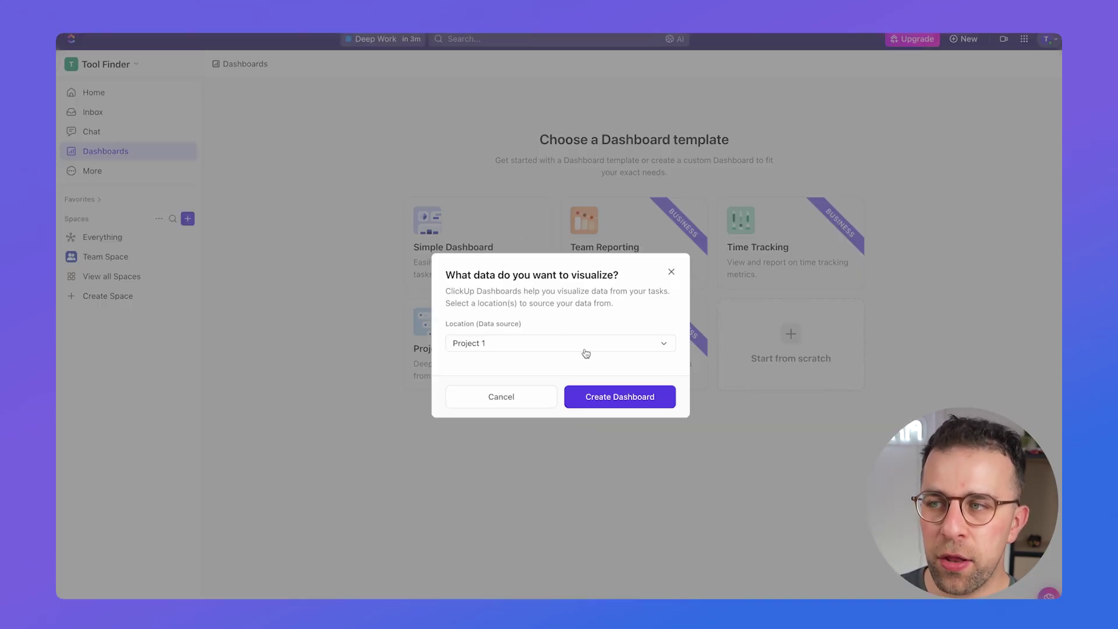
left_click(604, 392)
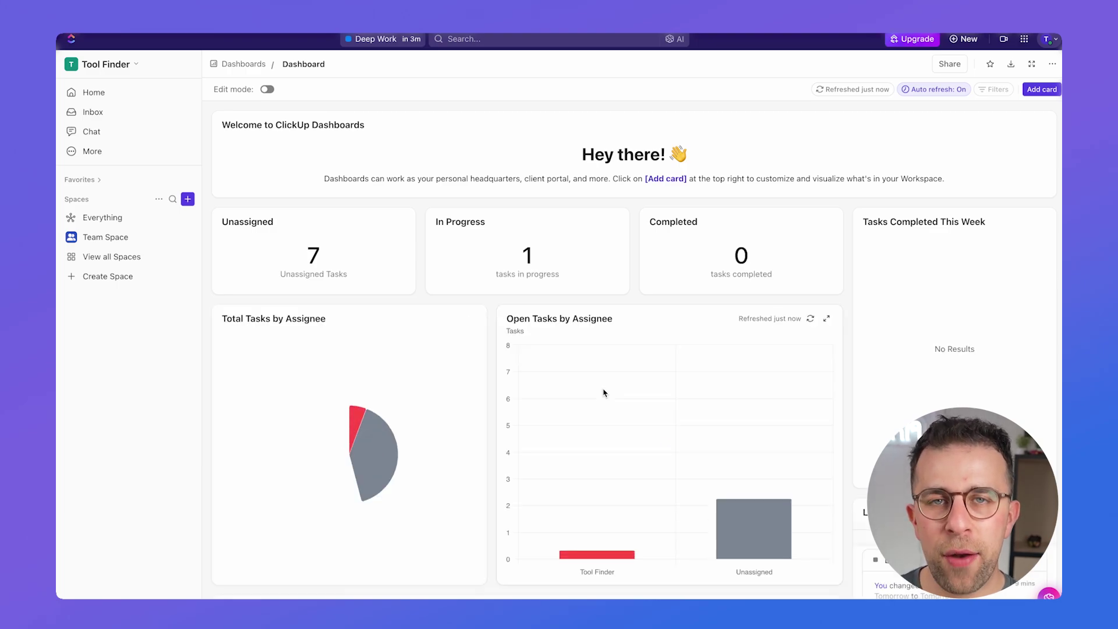
Turn on the dashboard's edit mode and move the Unassigned card into the In Progress card's place
scroll(604, 391, "down", 10)
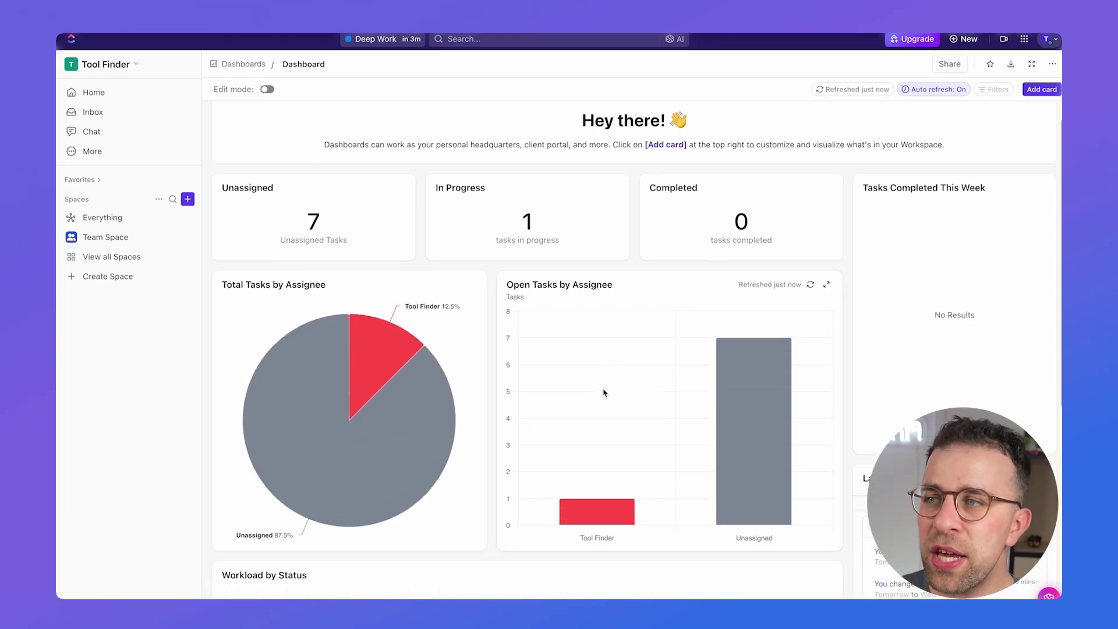
scroll(611, 385, "up", 10)
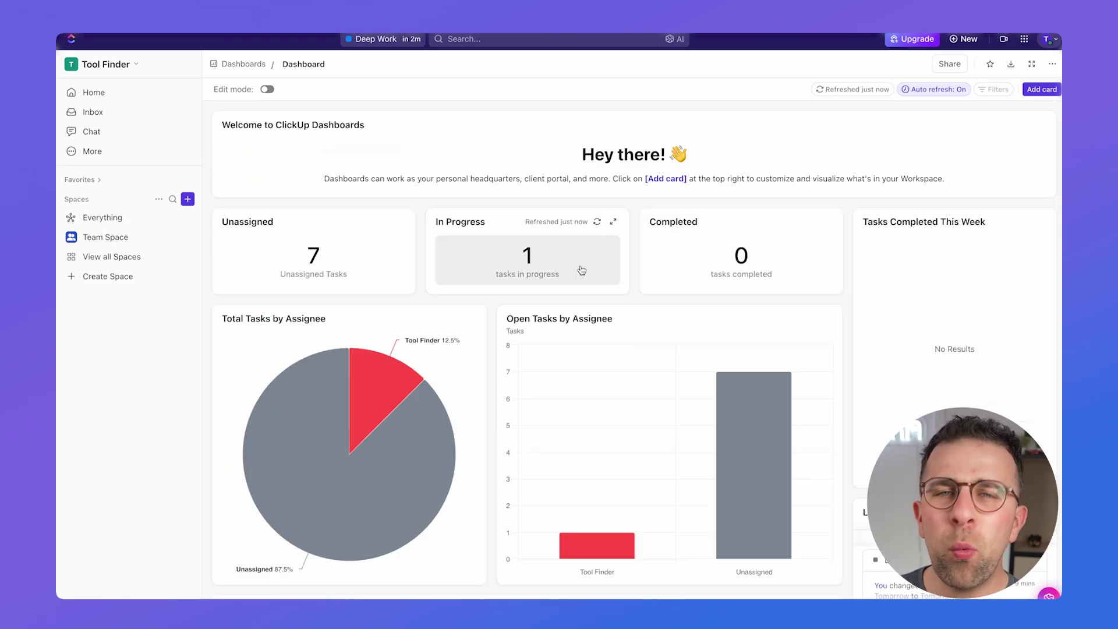
left_click(267, 89)
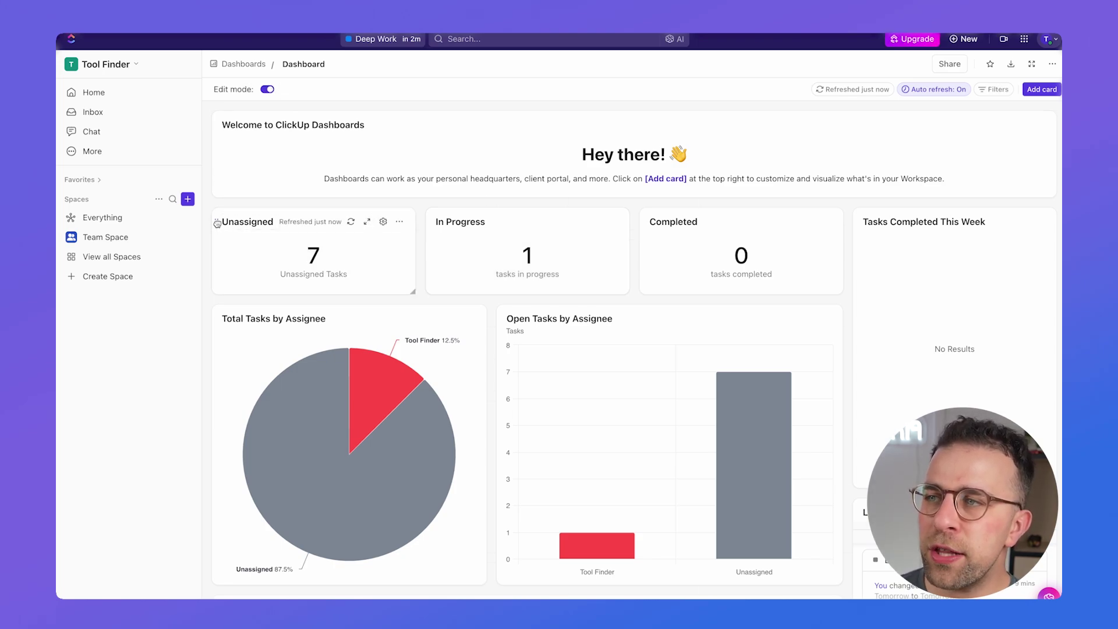
left_click_drag(216, 222, 462, 225)
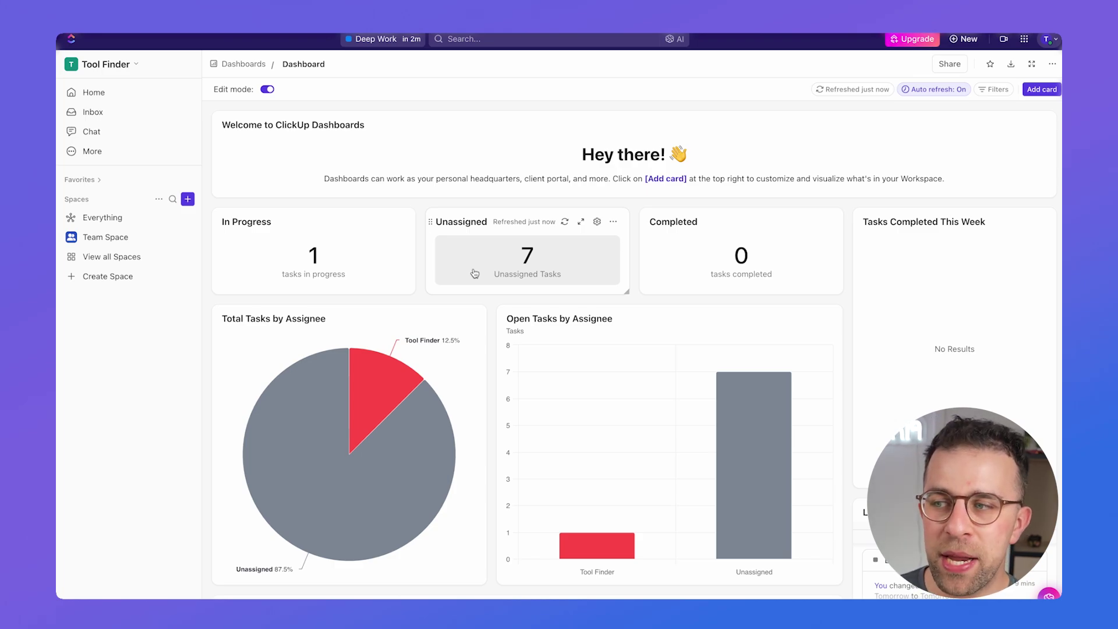
Examine the dashboard's Total Tasks by Assignee chart, Workload by Status chart and Tasks Due This Week or Overdue list
mouse_move(396, 389)
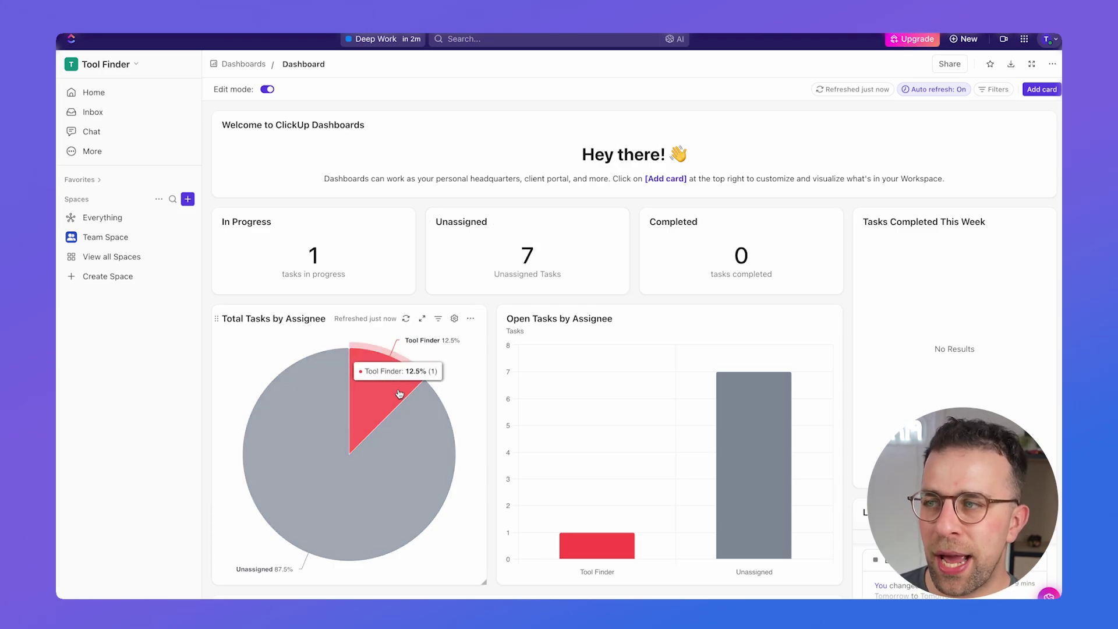
mouse_move(369, 447)
scroll(367, 454, "down", 2)
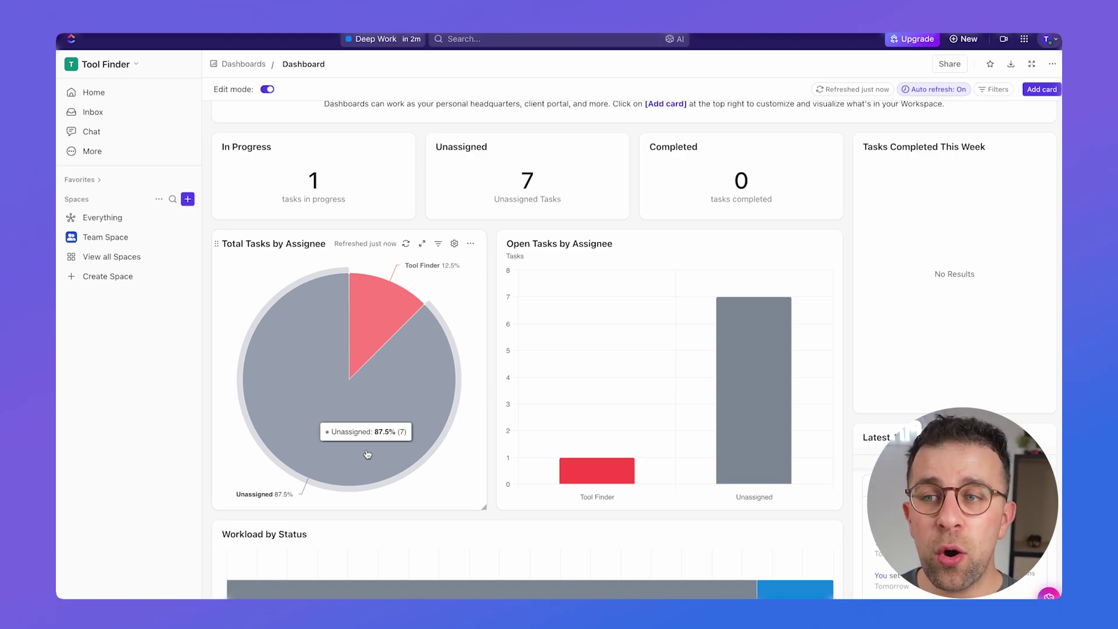
scroll(655, 292, "down", 6)
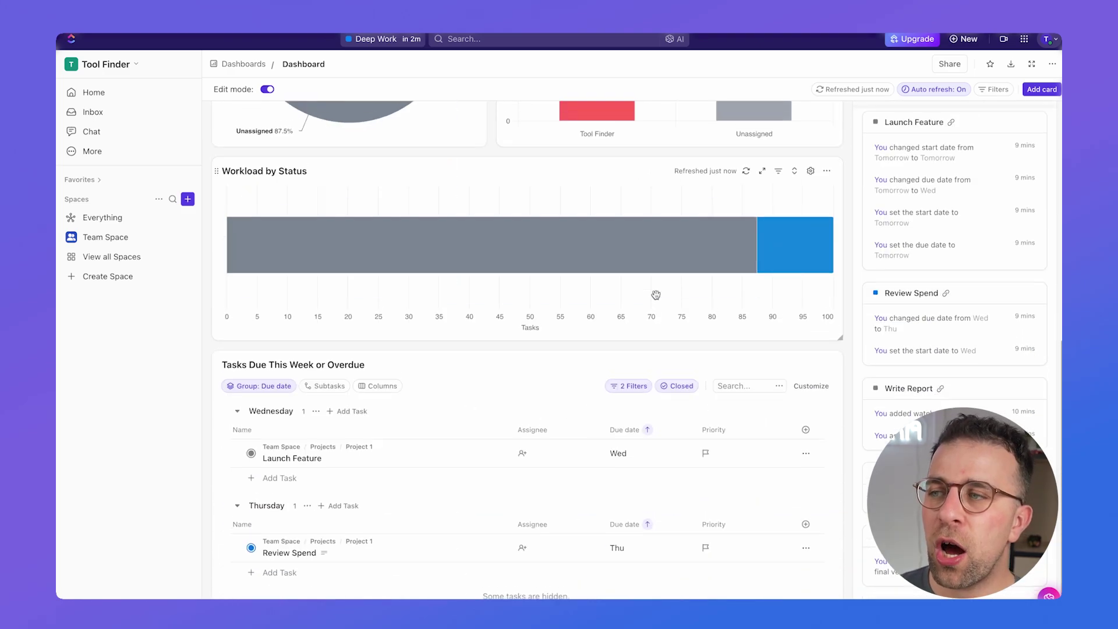
scroll(655, 294, "up", 8)
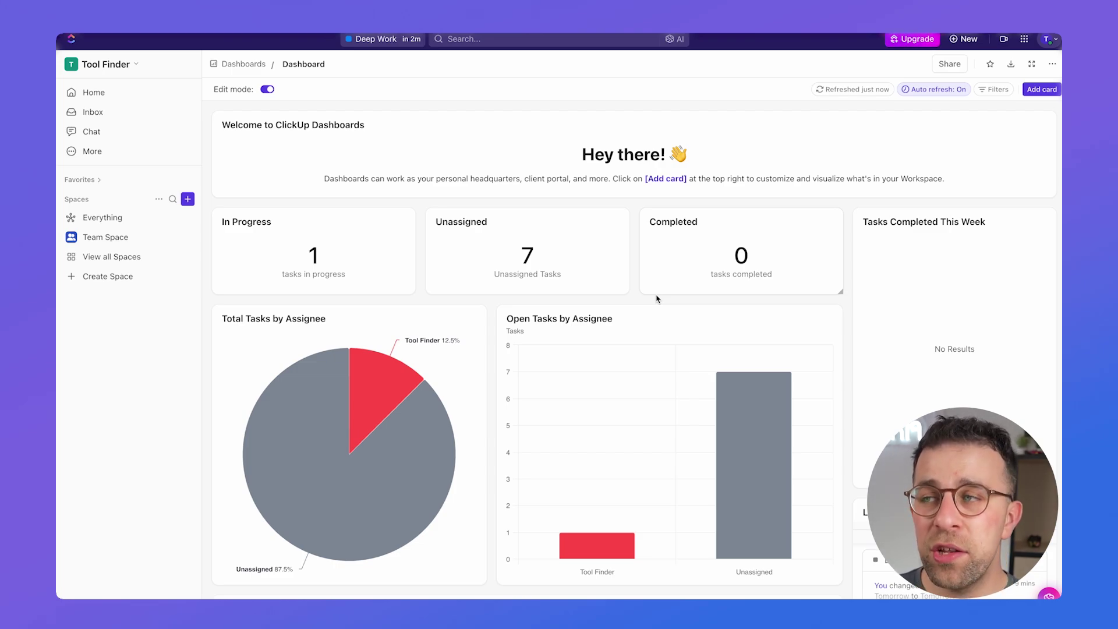
Open the goal Launch Tool Finder Bundles in Goals and look over its target form, description field and sharing options
left_click(88, 151)
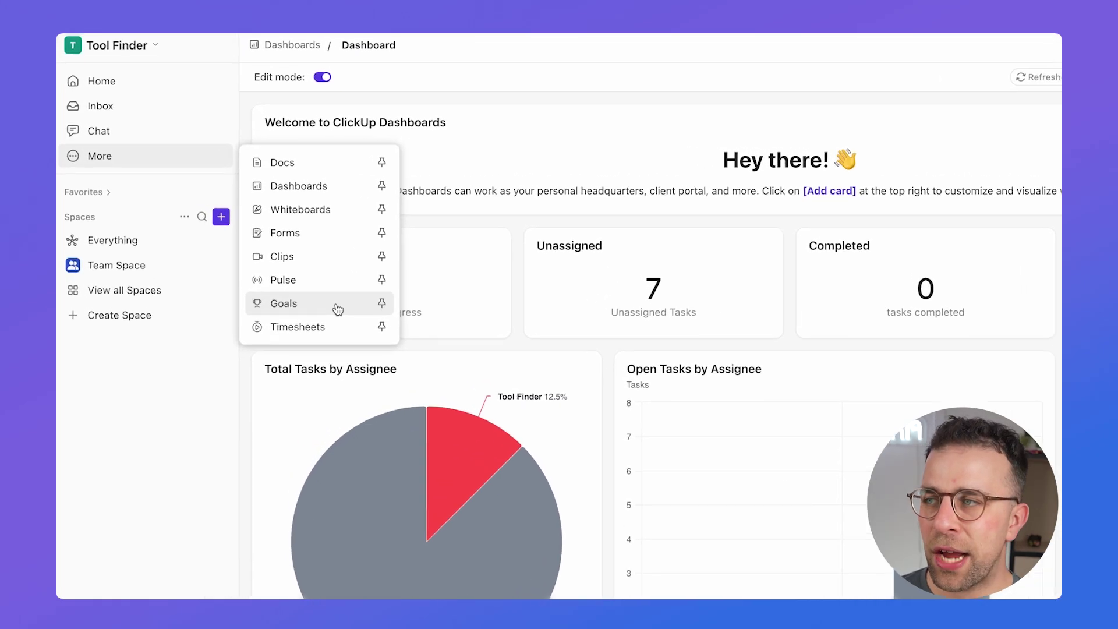
left_click(337, 309)
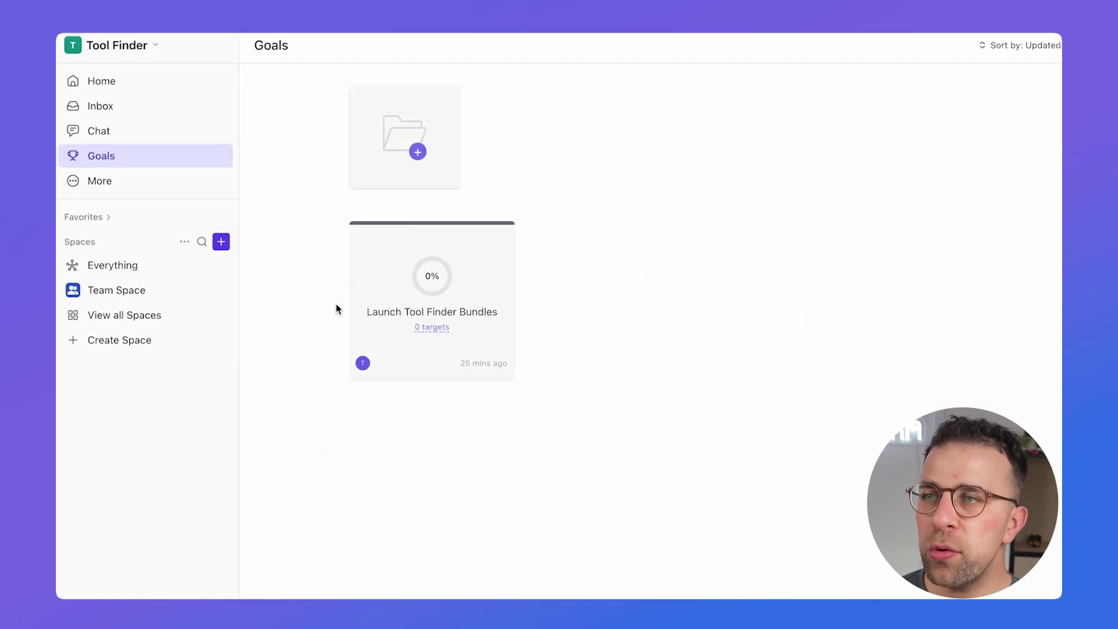
left_click(469, 277)
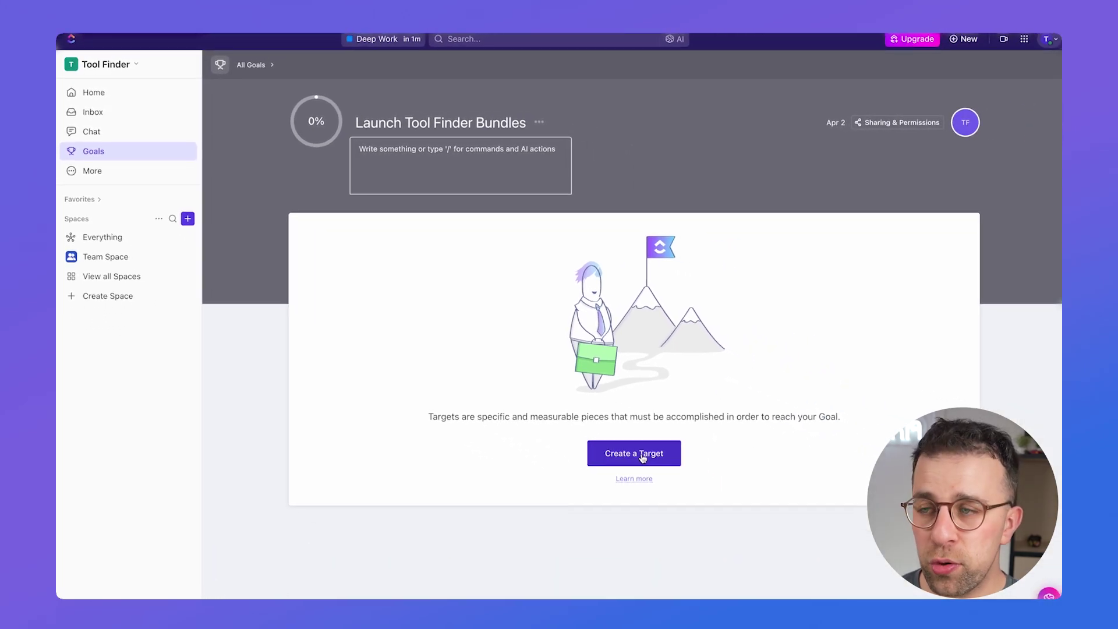
left_click(642, 457)
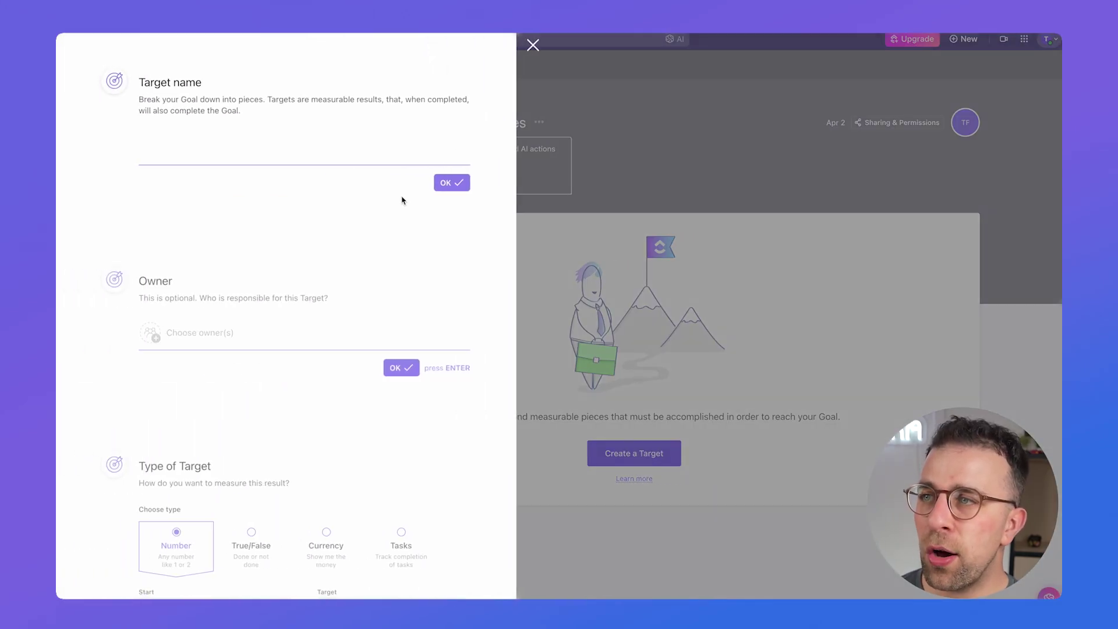
left_click(533, 45)
left_click(481, 149)
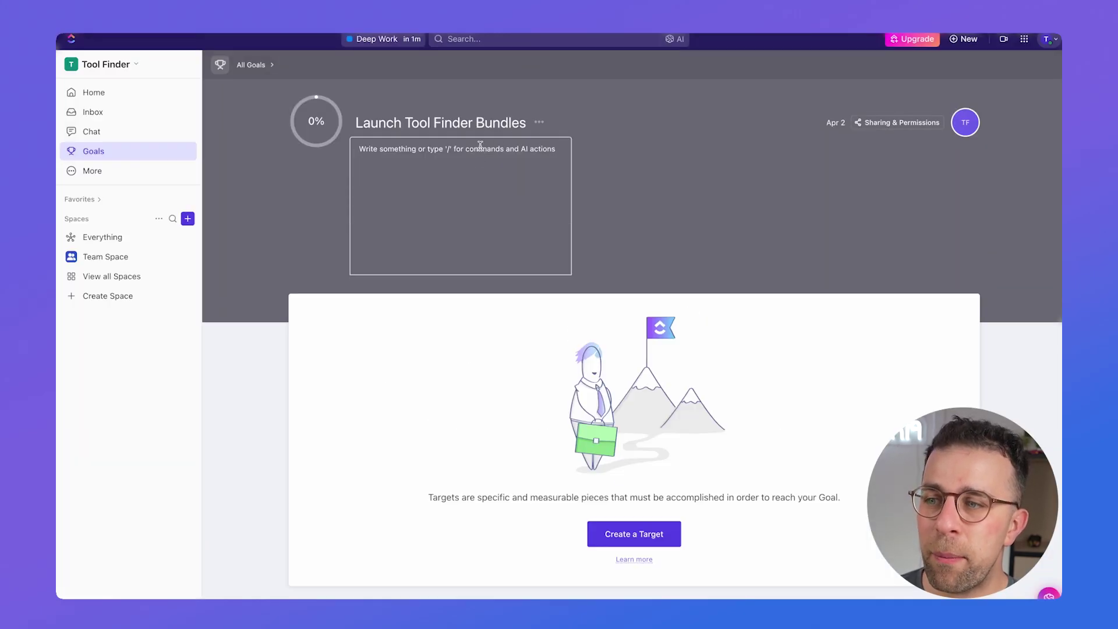
left_click(919, 129)
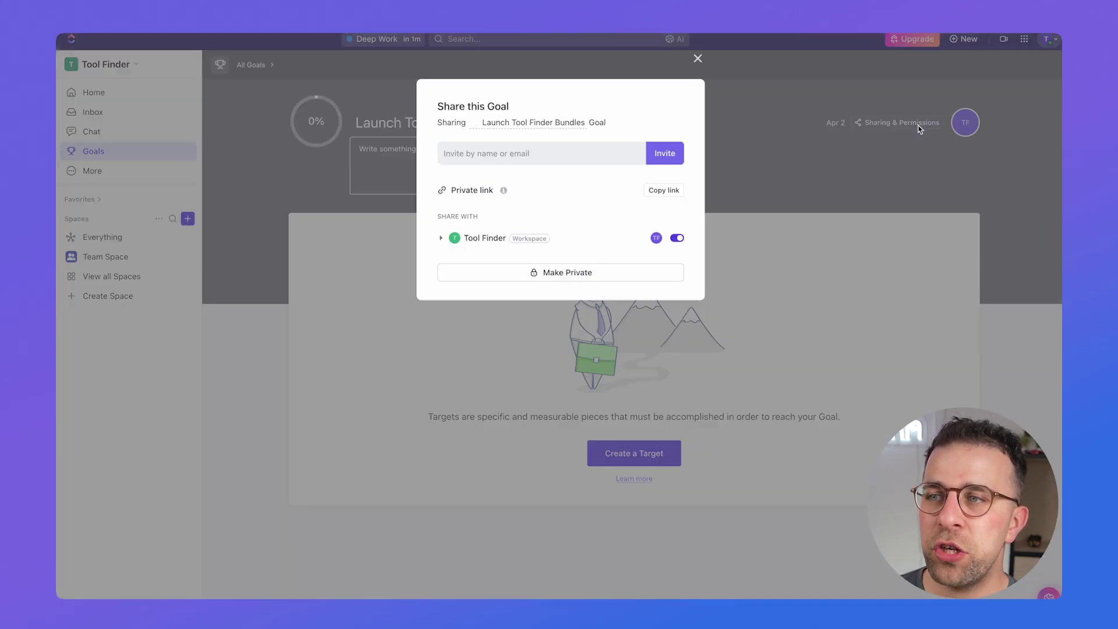
left_click(698, 58)
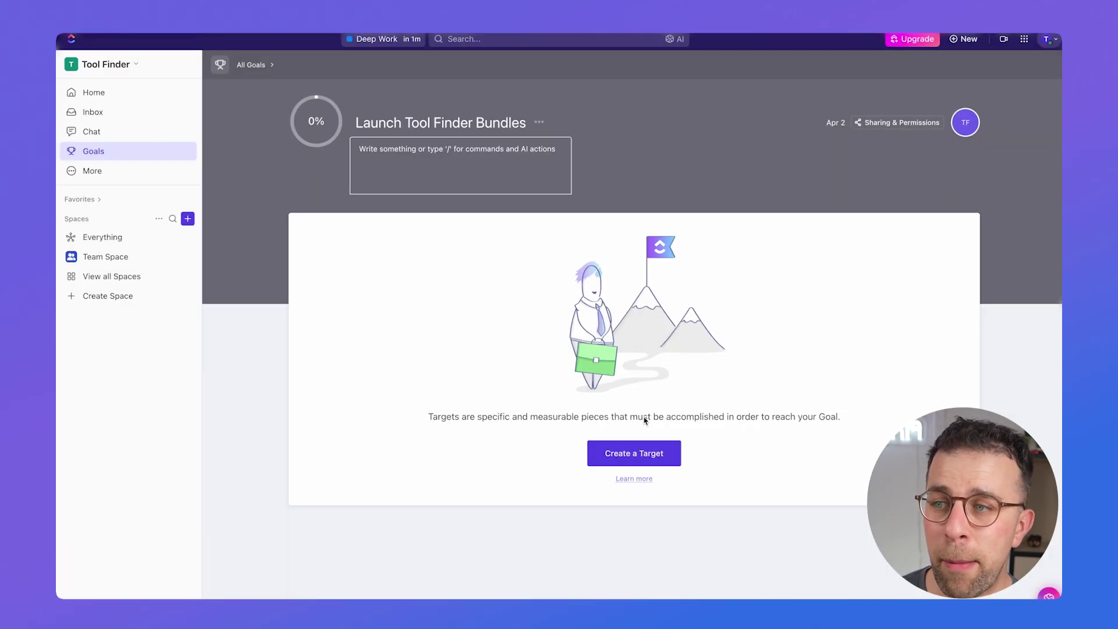
Start a new target on the Launch Tool Finder Bundles goal, name it Landing Page and leave its owner empty
left_click(647, 453)
scroll(316, 411, "down", 2)
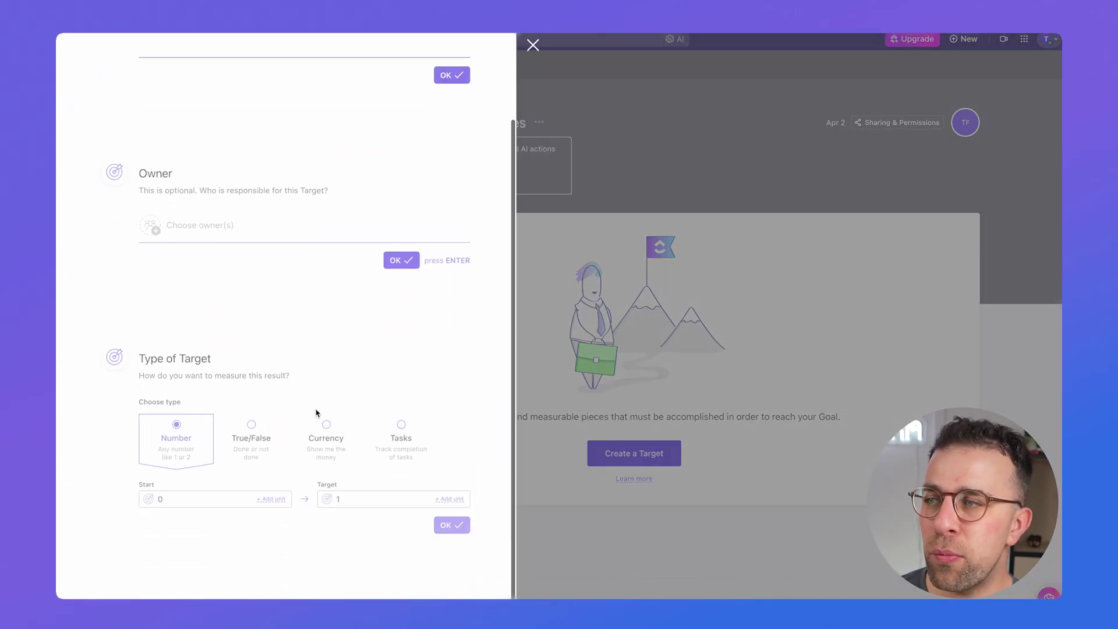
scroll(224, 449, "up", 2)
left_click(201, 150)
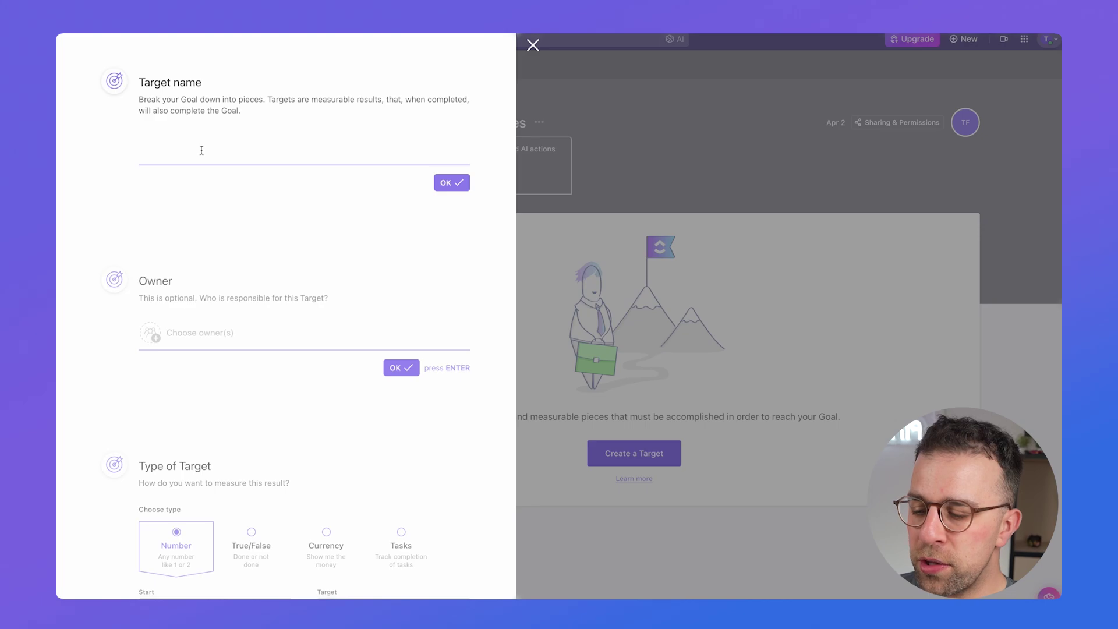
type("Landing Page")
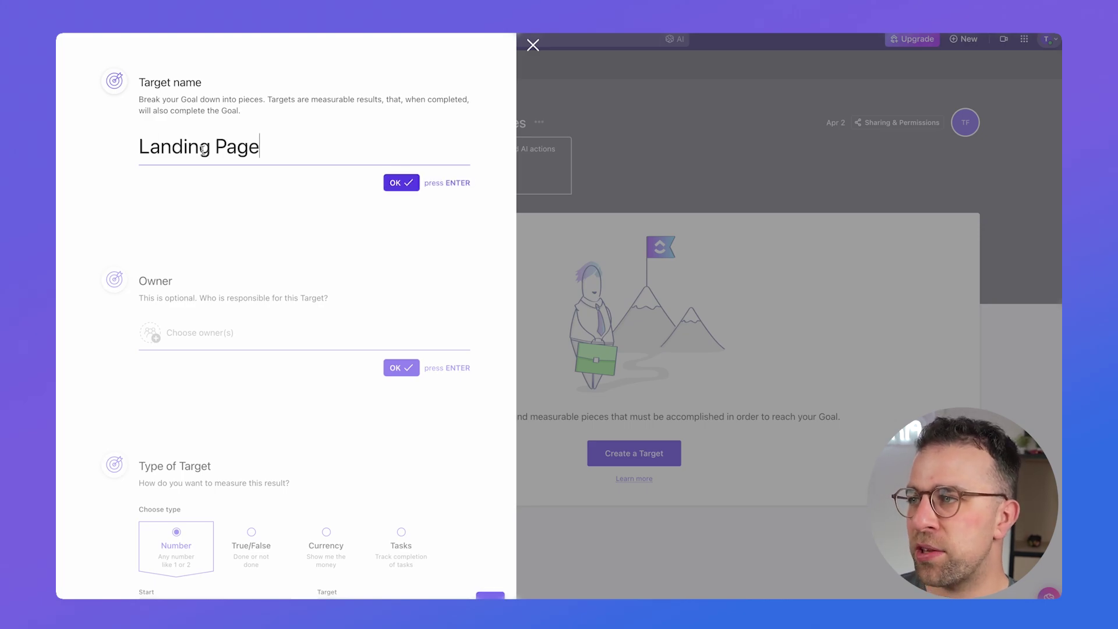
left_click(401, 182)
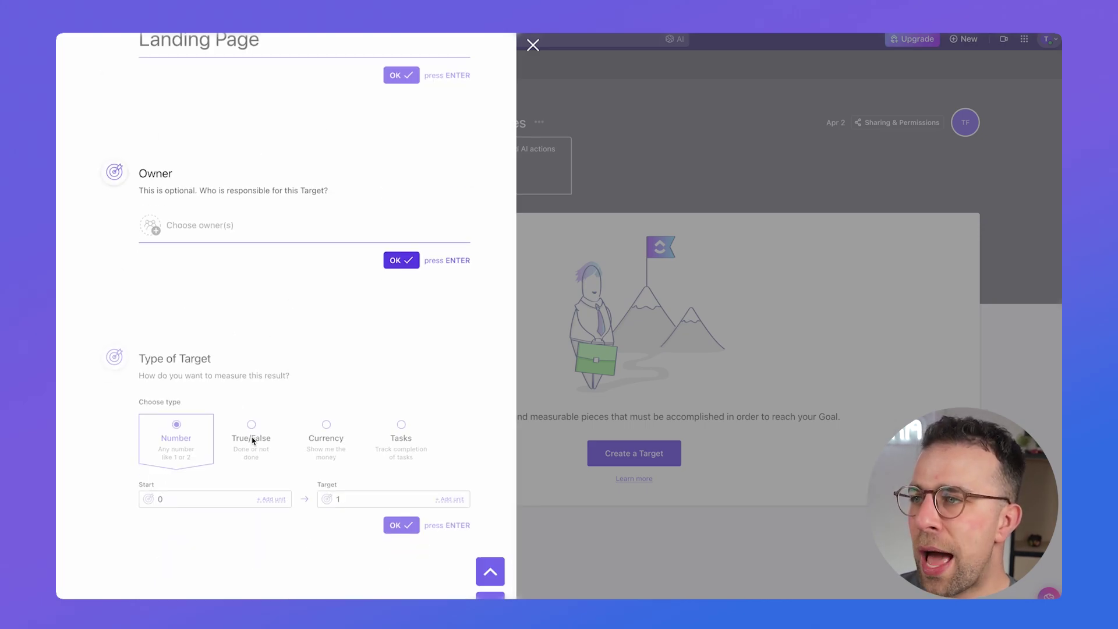
left_click(411, 260)
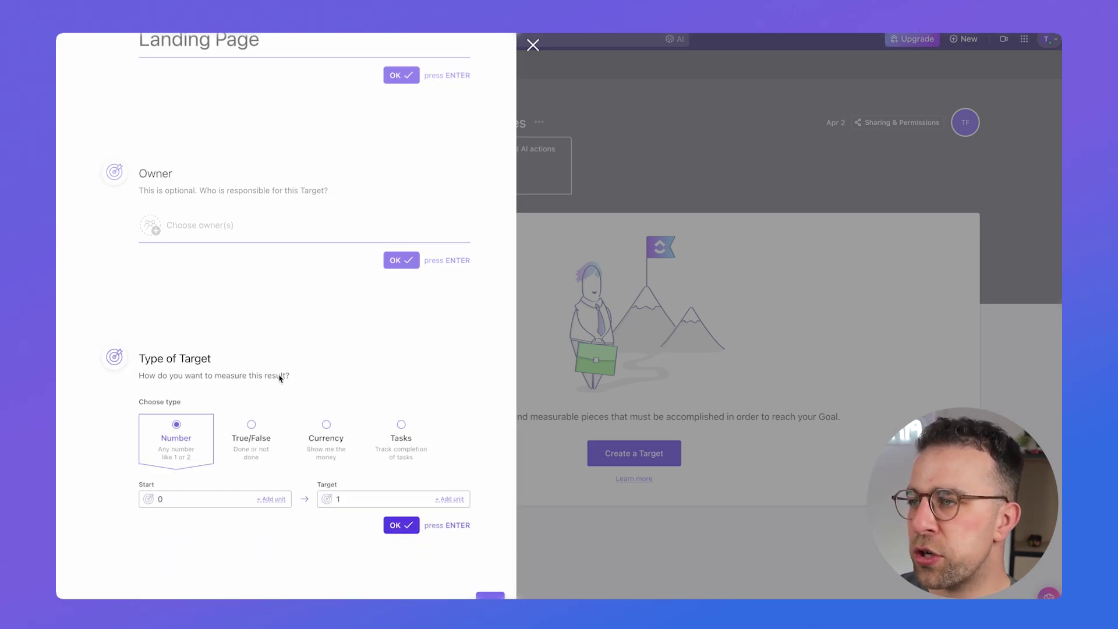
Set the target type to Tasks, track the Review Spend task, create the target and return to the Goals overview
left_click(259, 433)
left_click(401, 438)
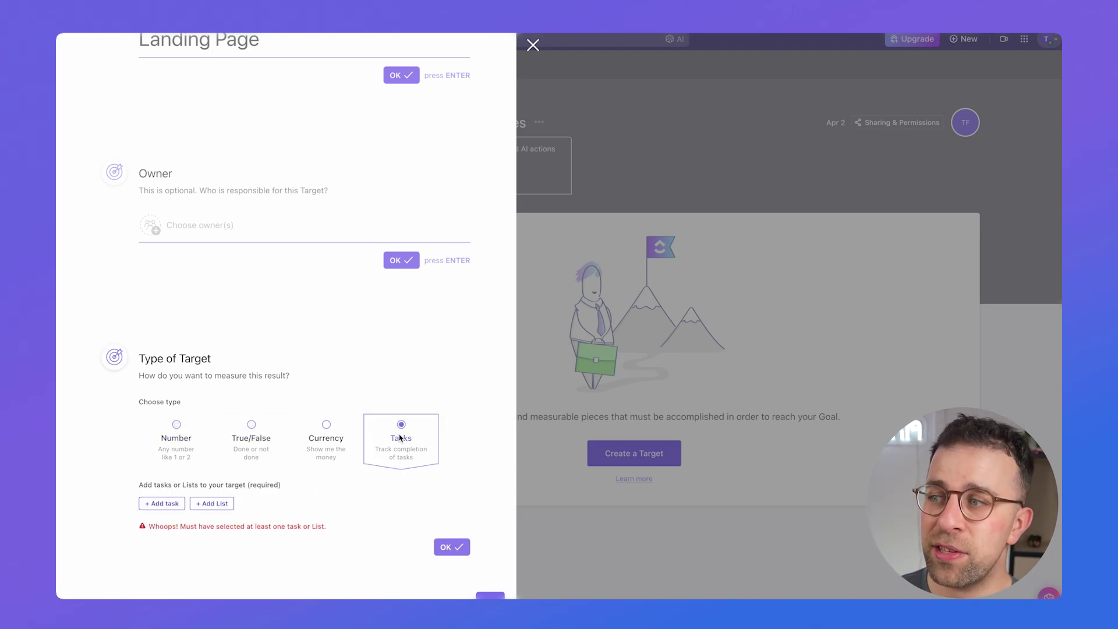
left_click(162, 503)
scroll(227, 455, "down", 3)
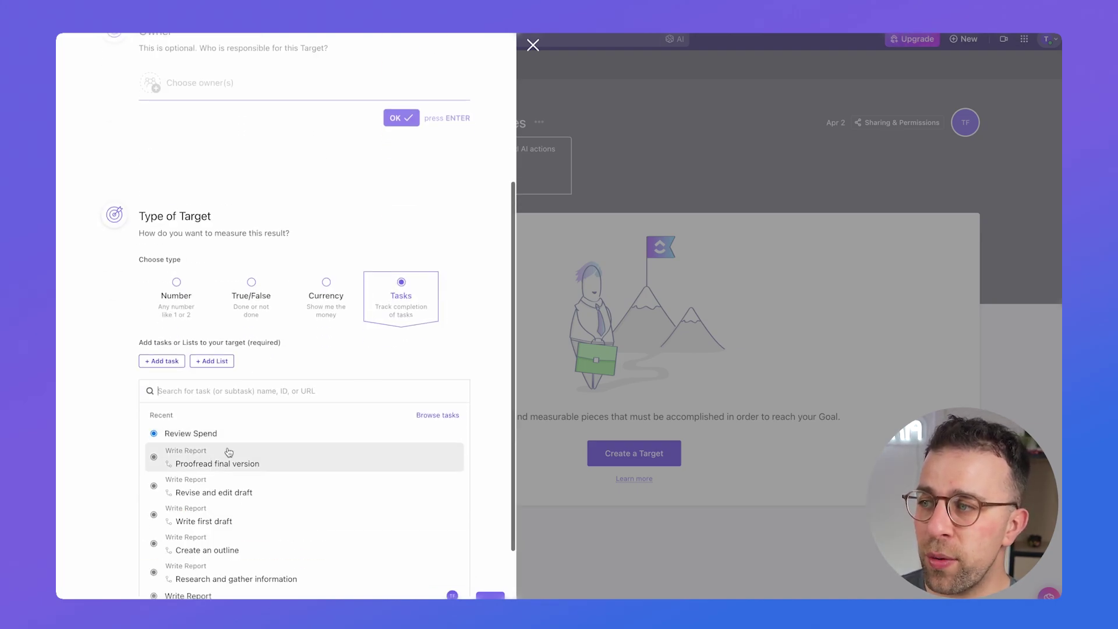
scroll(499, 587, "down", 3)
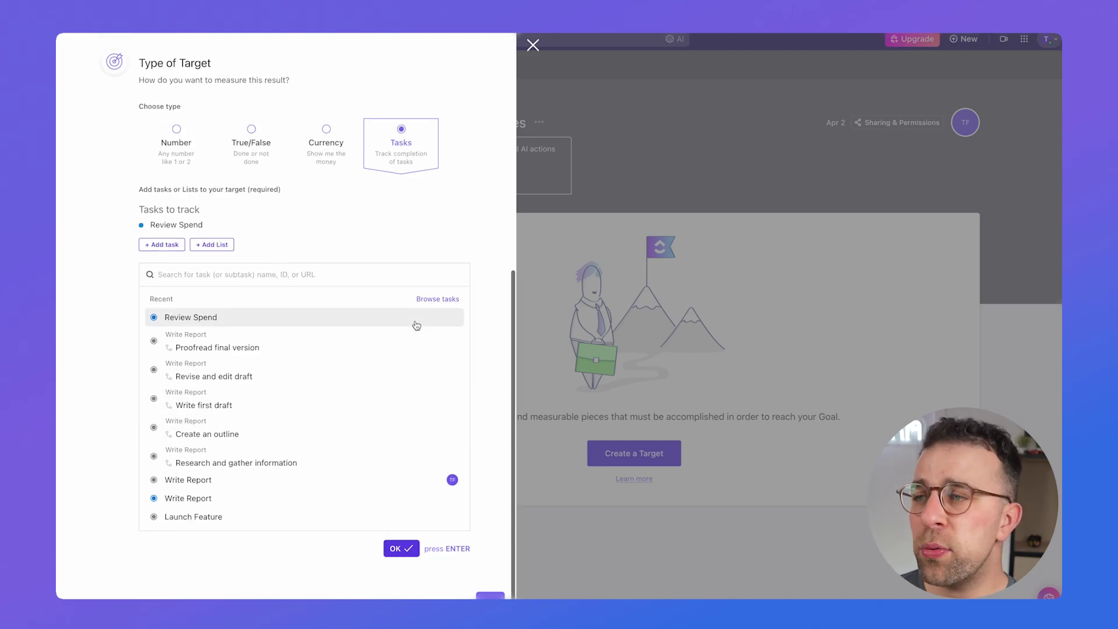
left_click(408, 550)
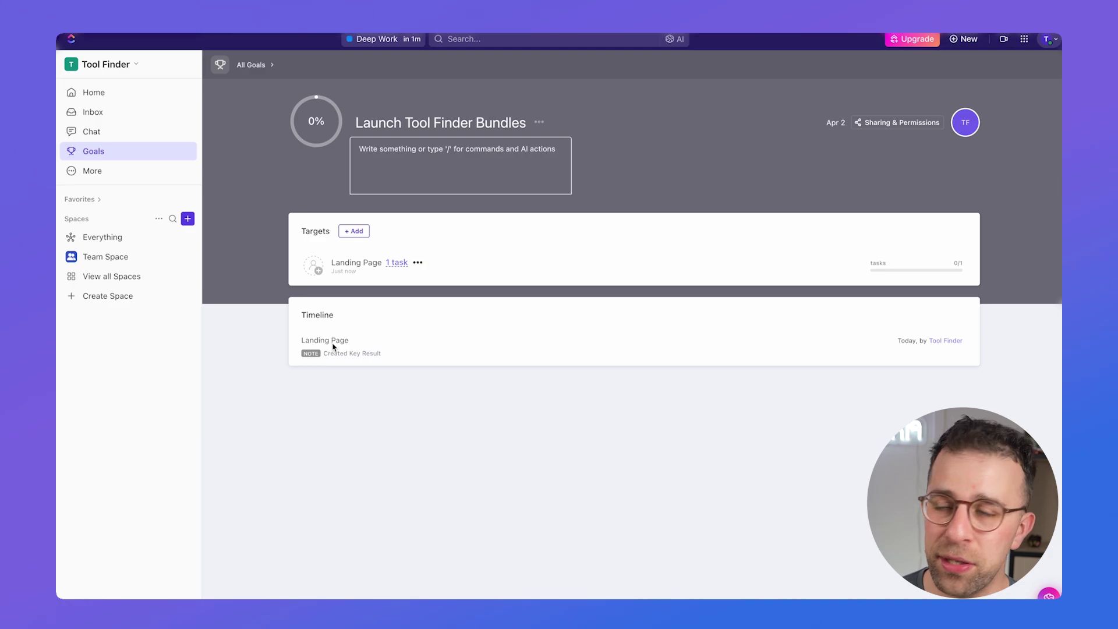
key("Escape")
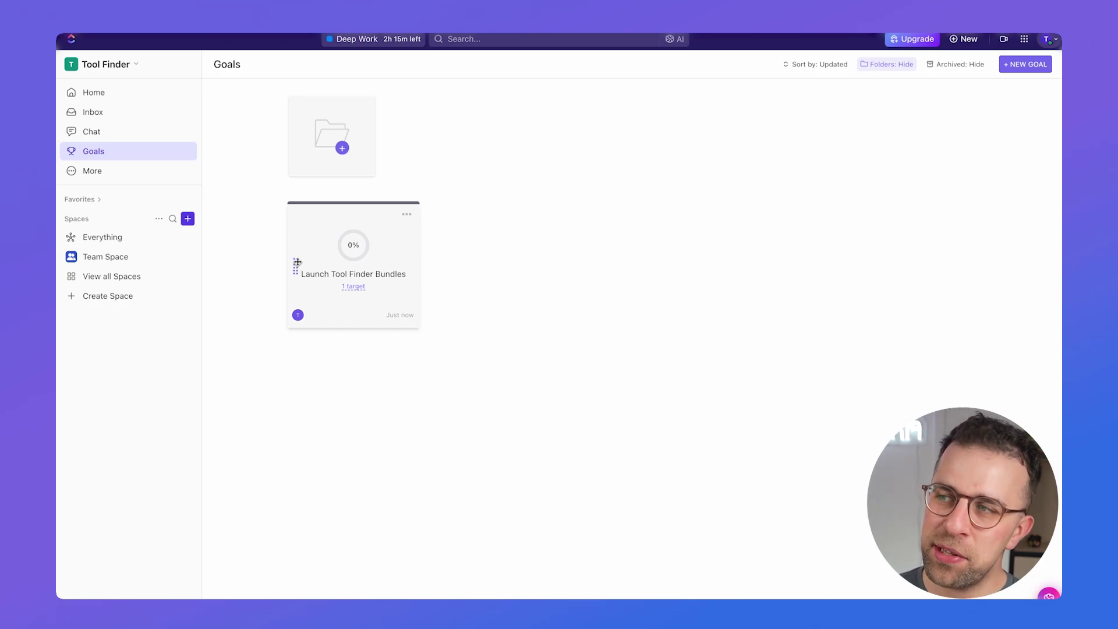
left_click(407, 215)
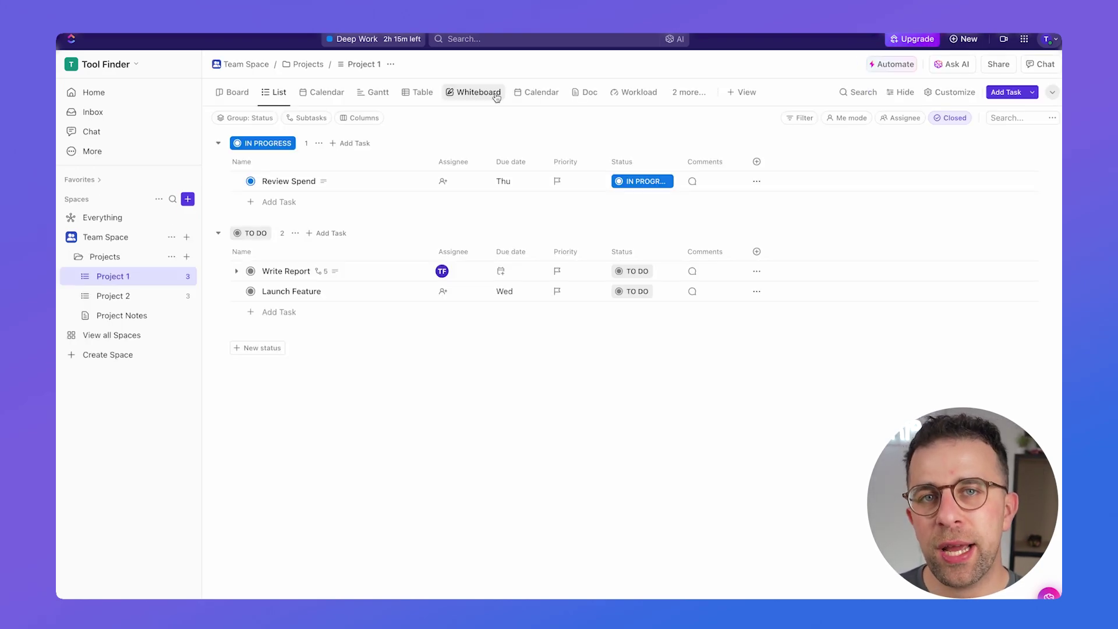
Open Project 1's whiteboard and insert the Benchmark Analysis whiteboard template
left_click(496, 93)
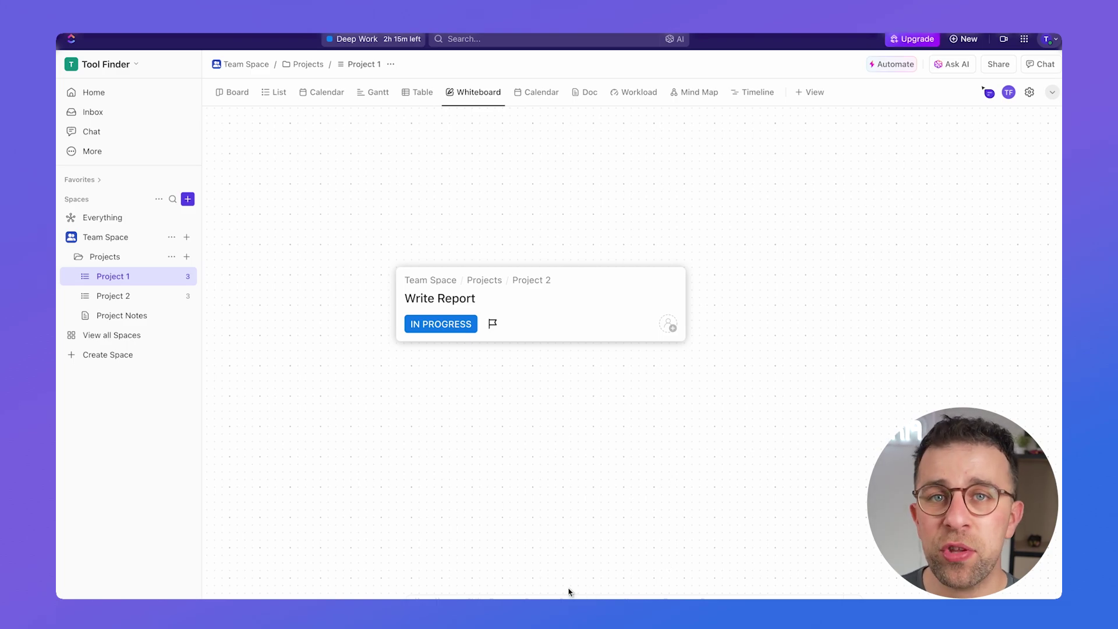
left_click(776, 589)
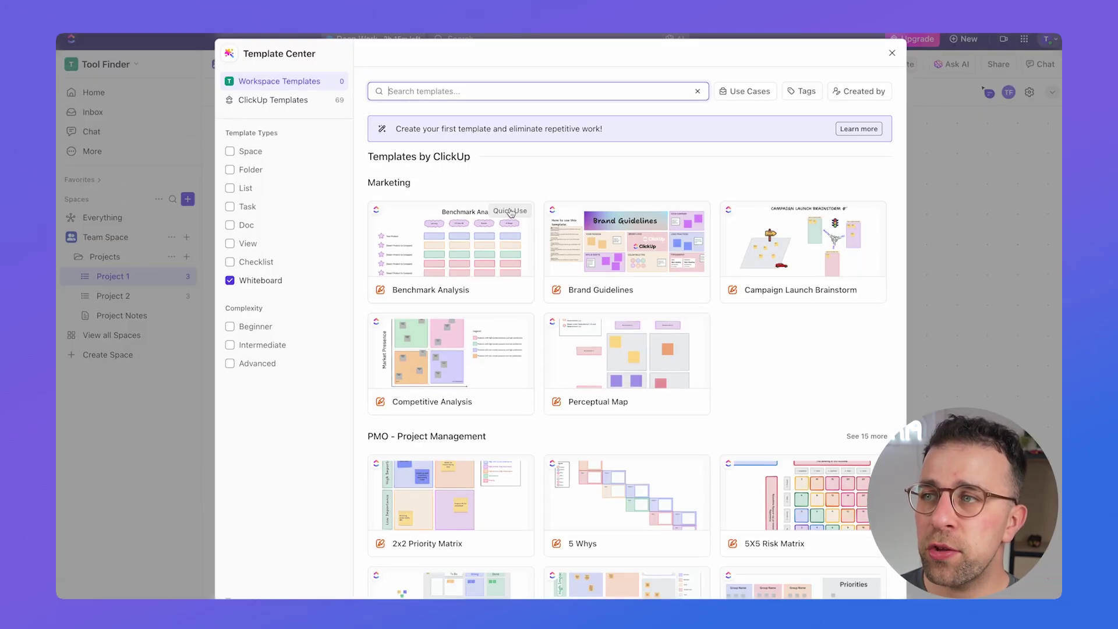
key("Escape")
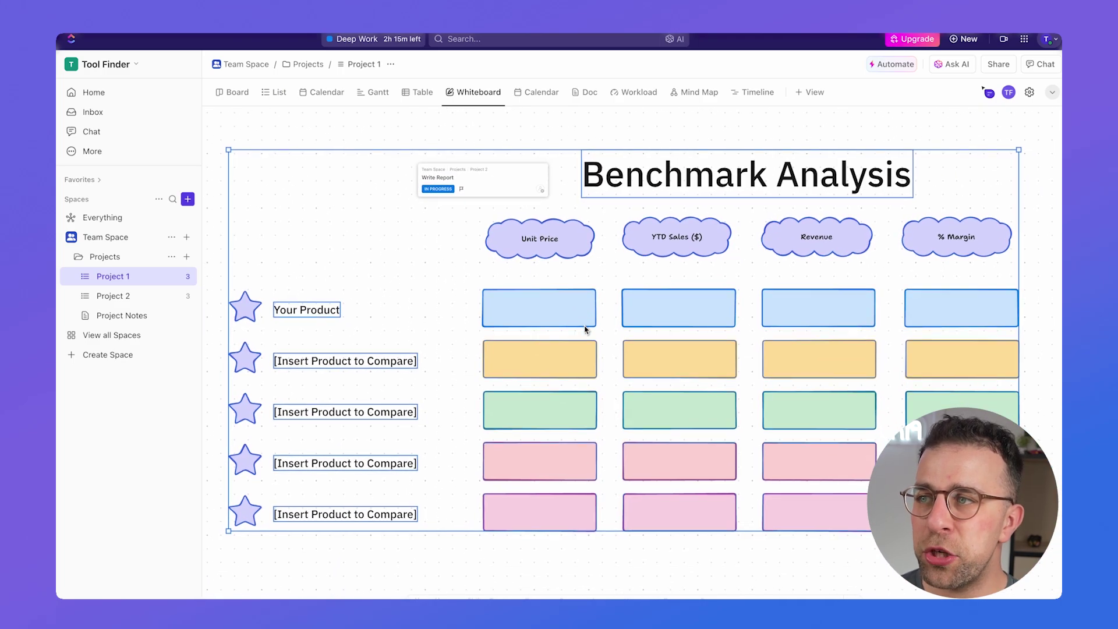
Move the Write Report task card beside the Unit Price shape and place a yellow sticky note between the YTD Sales and Revenue columns
left_click(519, 180)
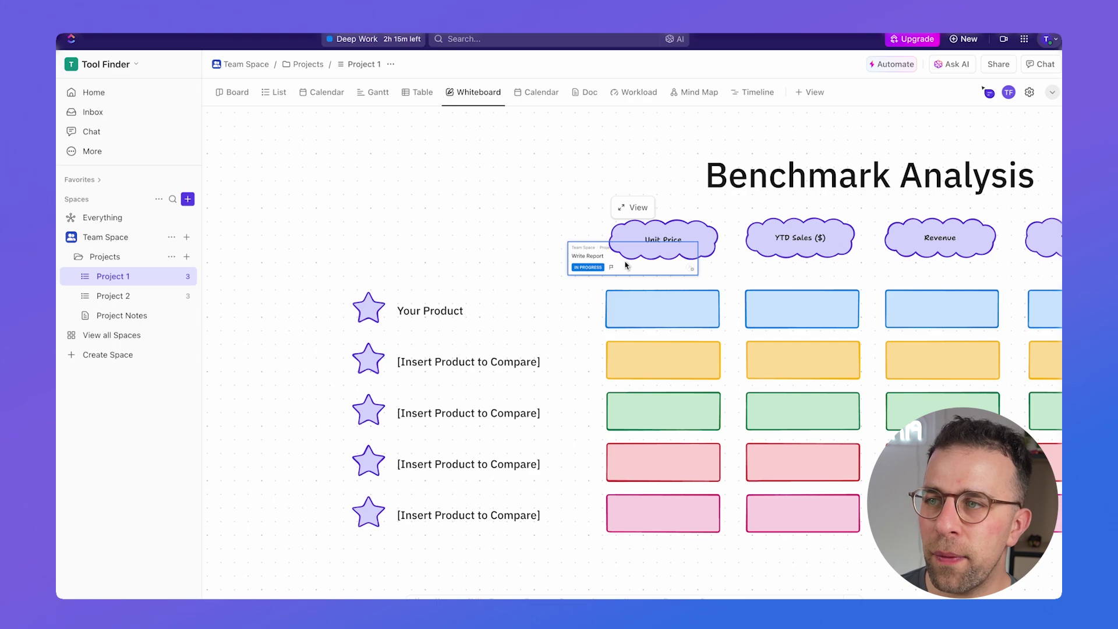
scroll(619, 256, "down", 2)
scroll(515, 484, "down", 5)
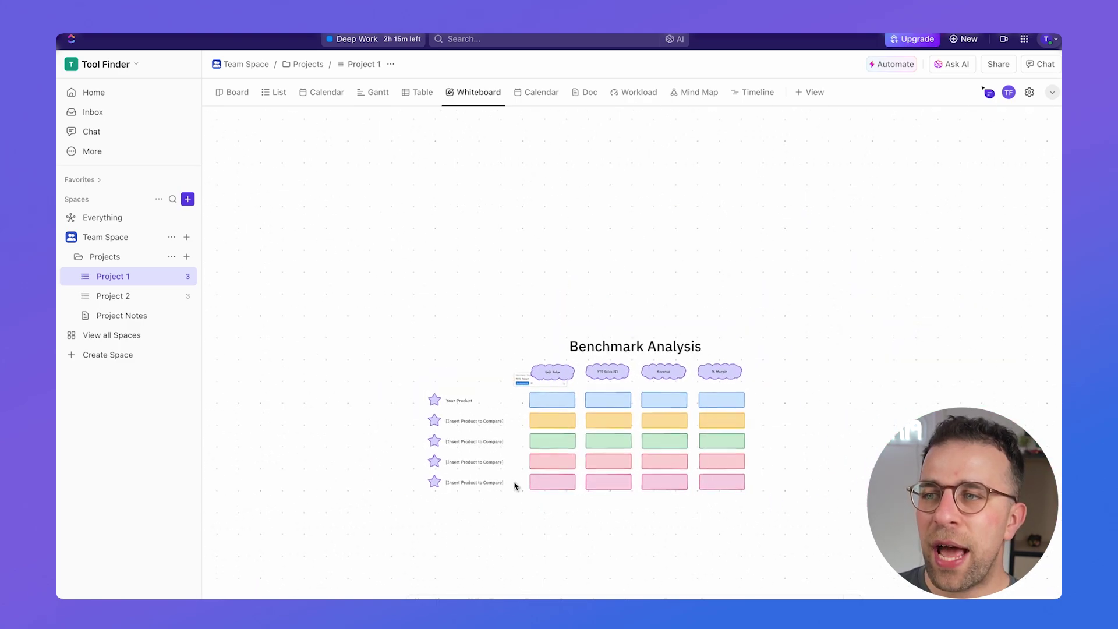
scroll(515, 486, "down", 3)
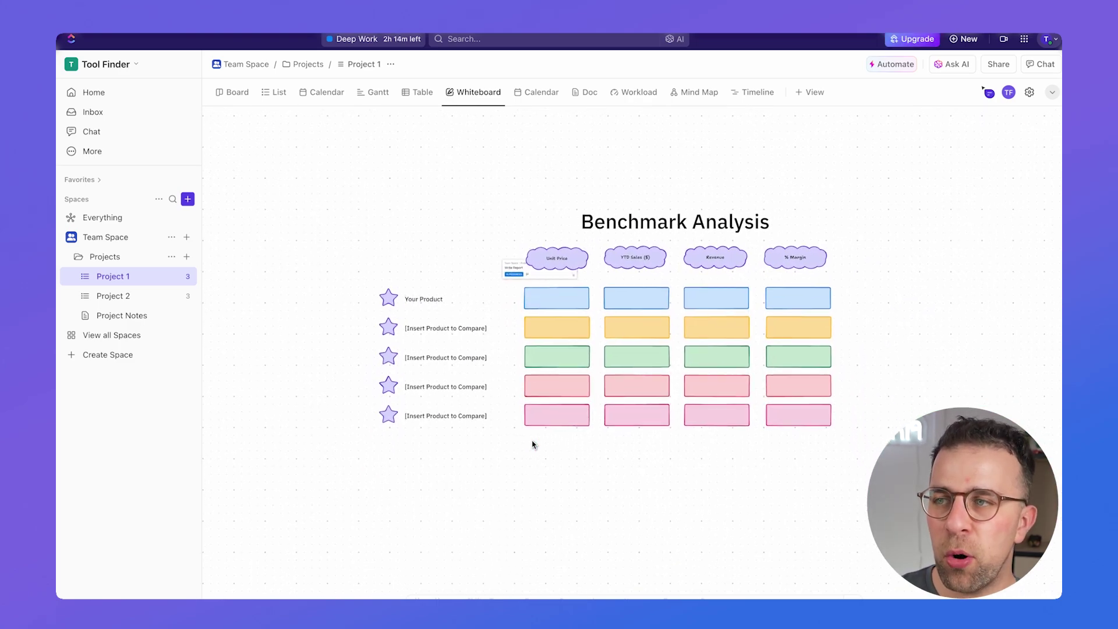
scroll(687, 567, "down", 2)
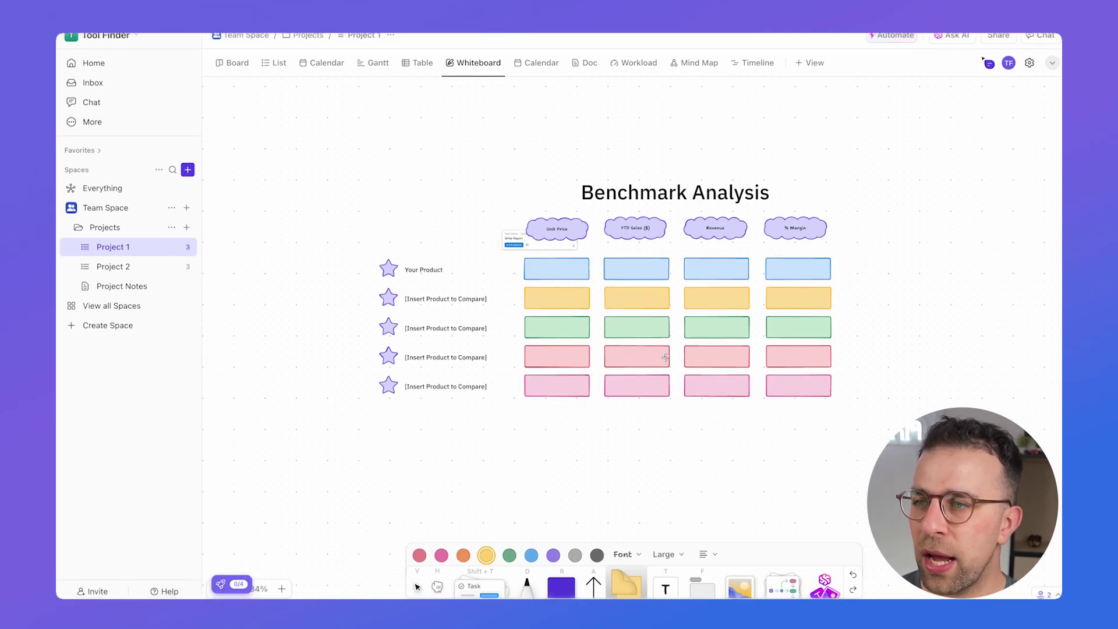
left_click(678, 335)
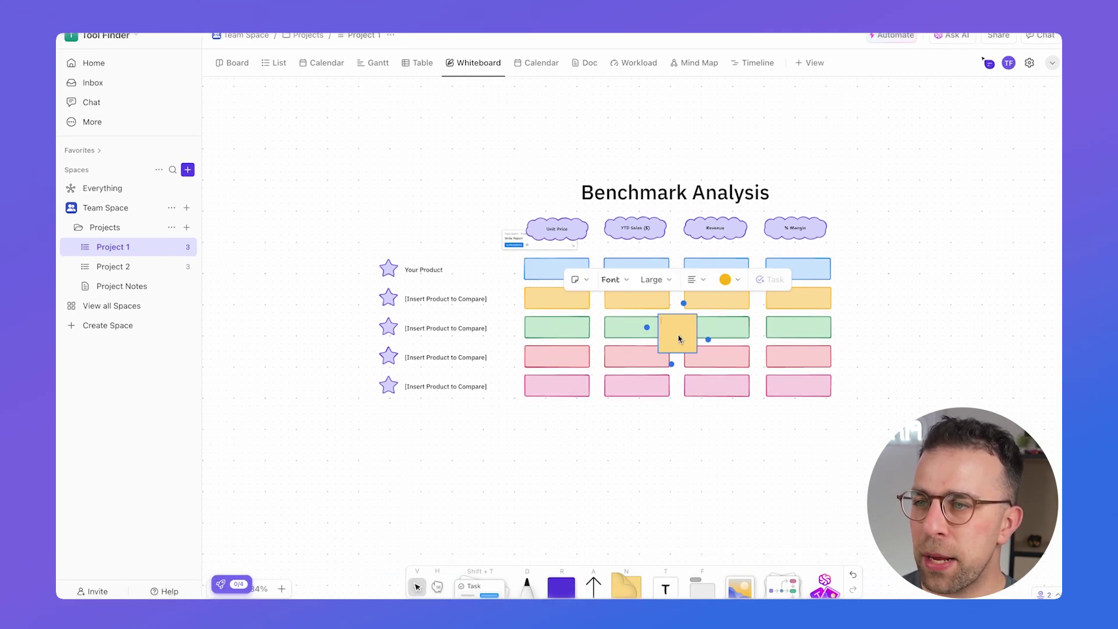
Embed the existing Start Here! doc on the whiteboard beside the % Margin column of the Benchmark Analysis grid
left_click(702, 585)
left_click(481, 586)
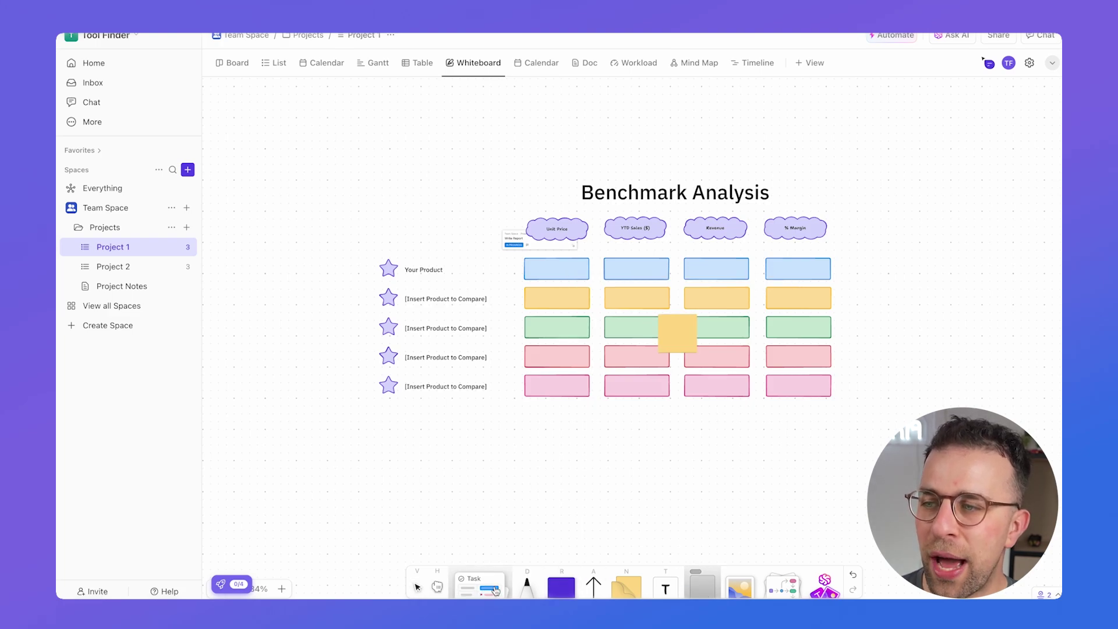
left_click(475, 394)
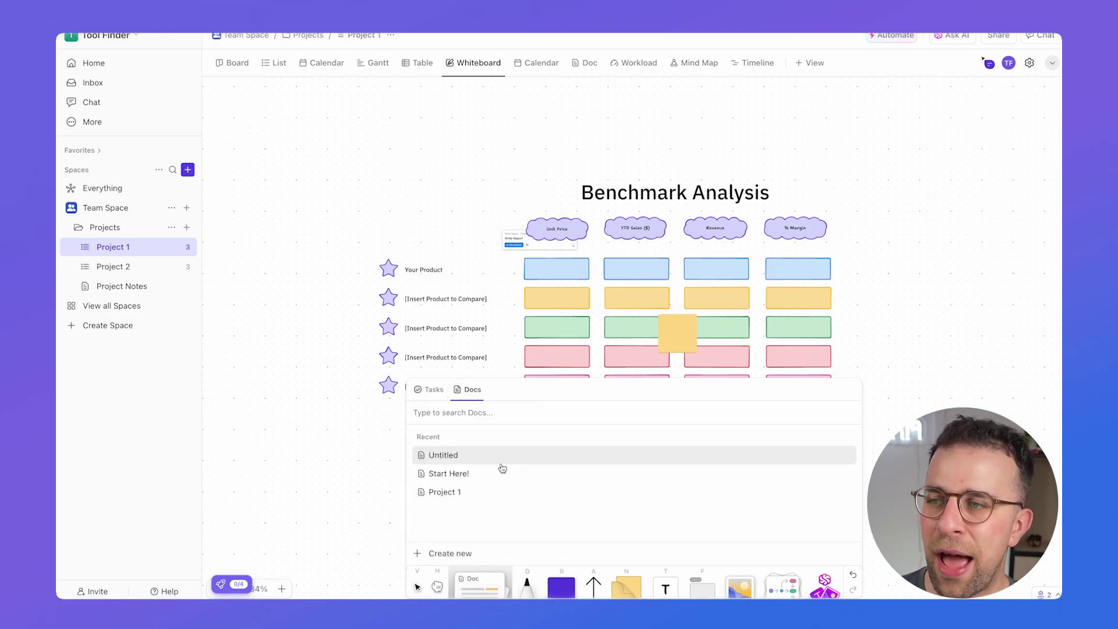
left_click(492, 473)
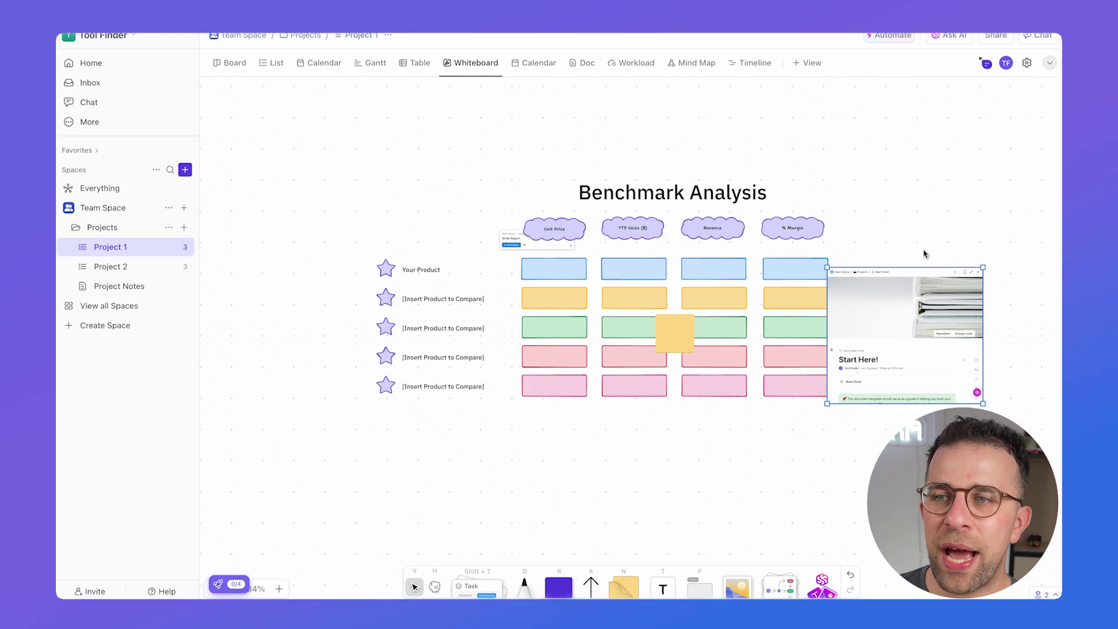
left_click(940, 212)
scroll(899, 356, "down", 3)
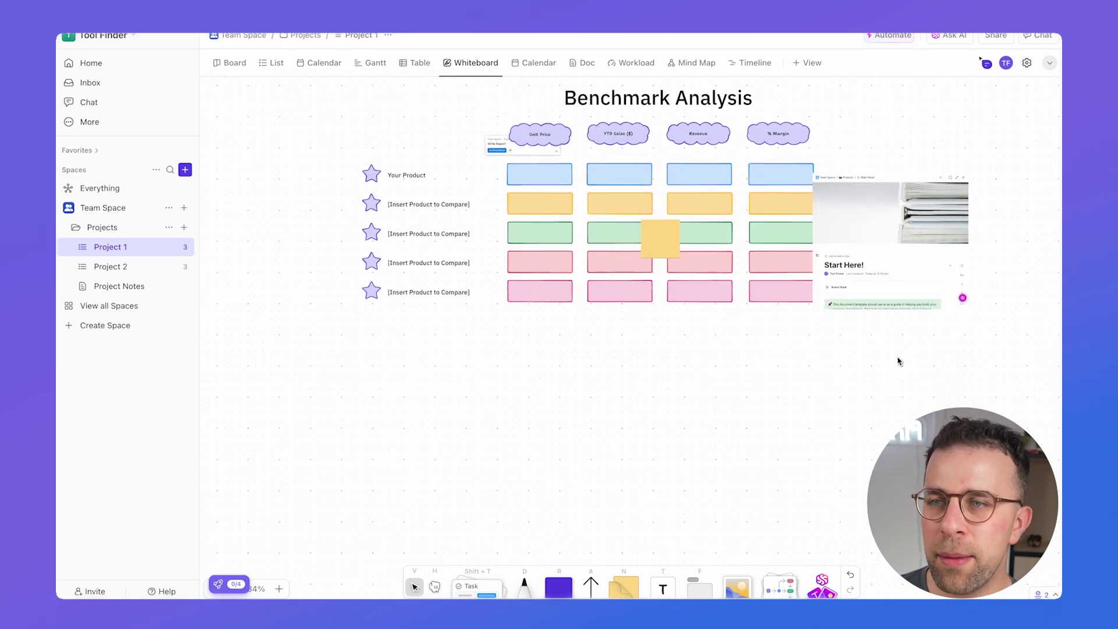
Look through the embedded Start Here! doc down to its Video Walkthrough section
left_click(903, 262)
scroll(906, 268, "down", 5)
scroll(905, 268, "down", 2)
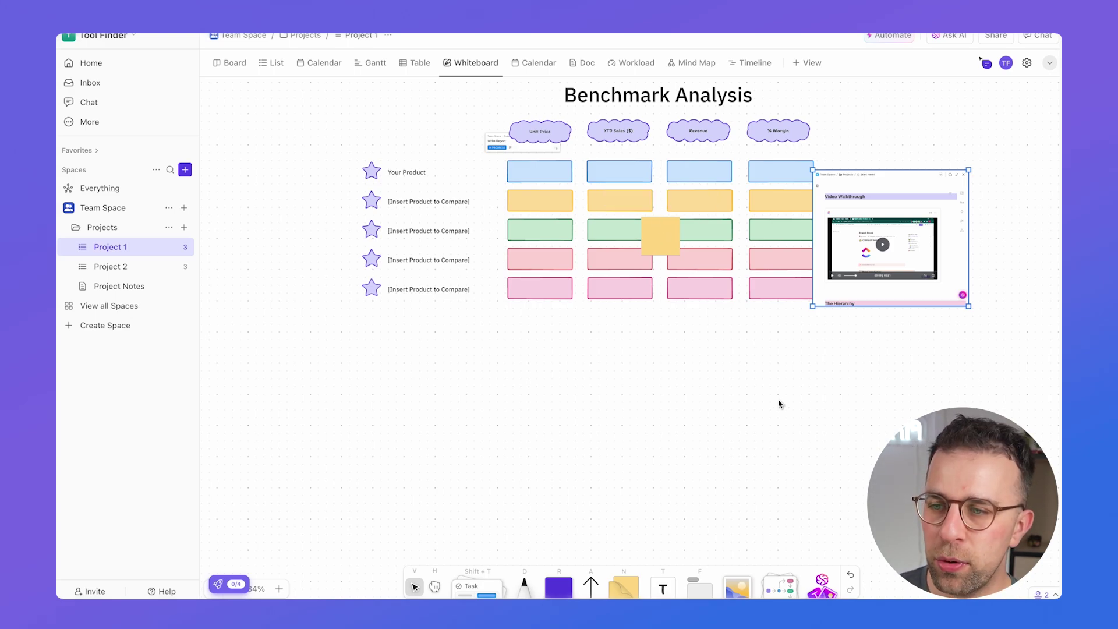
Open the whiteboard's AI image creation prompt
left_click(823, 582)
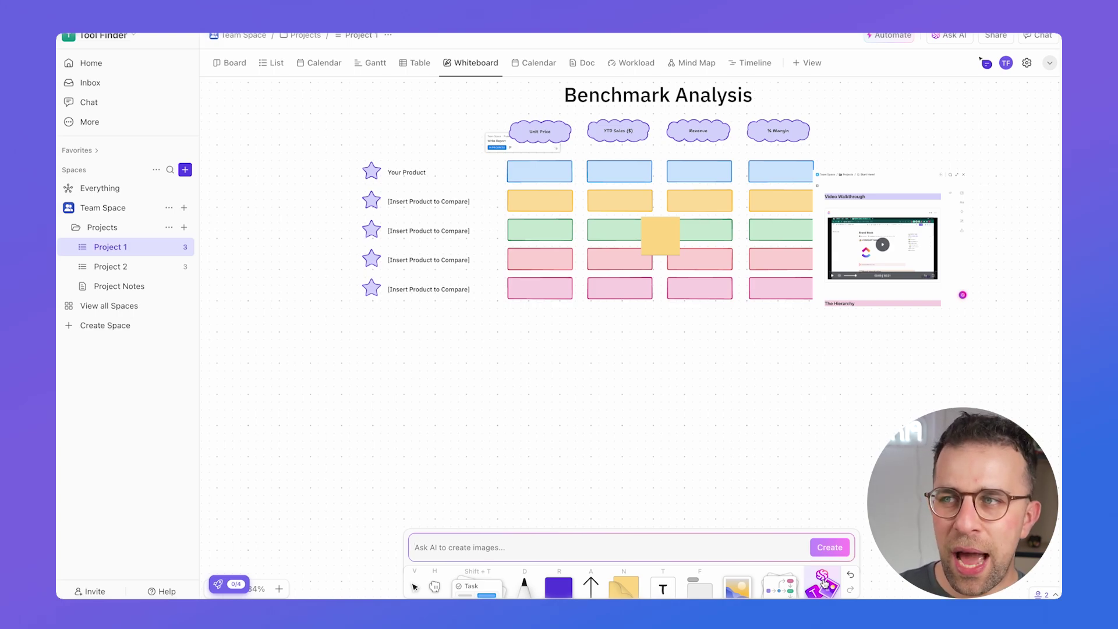